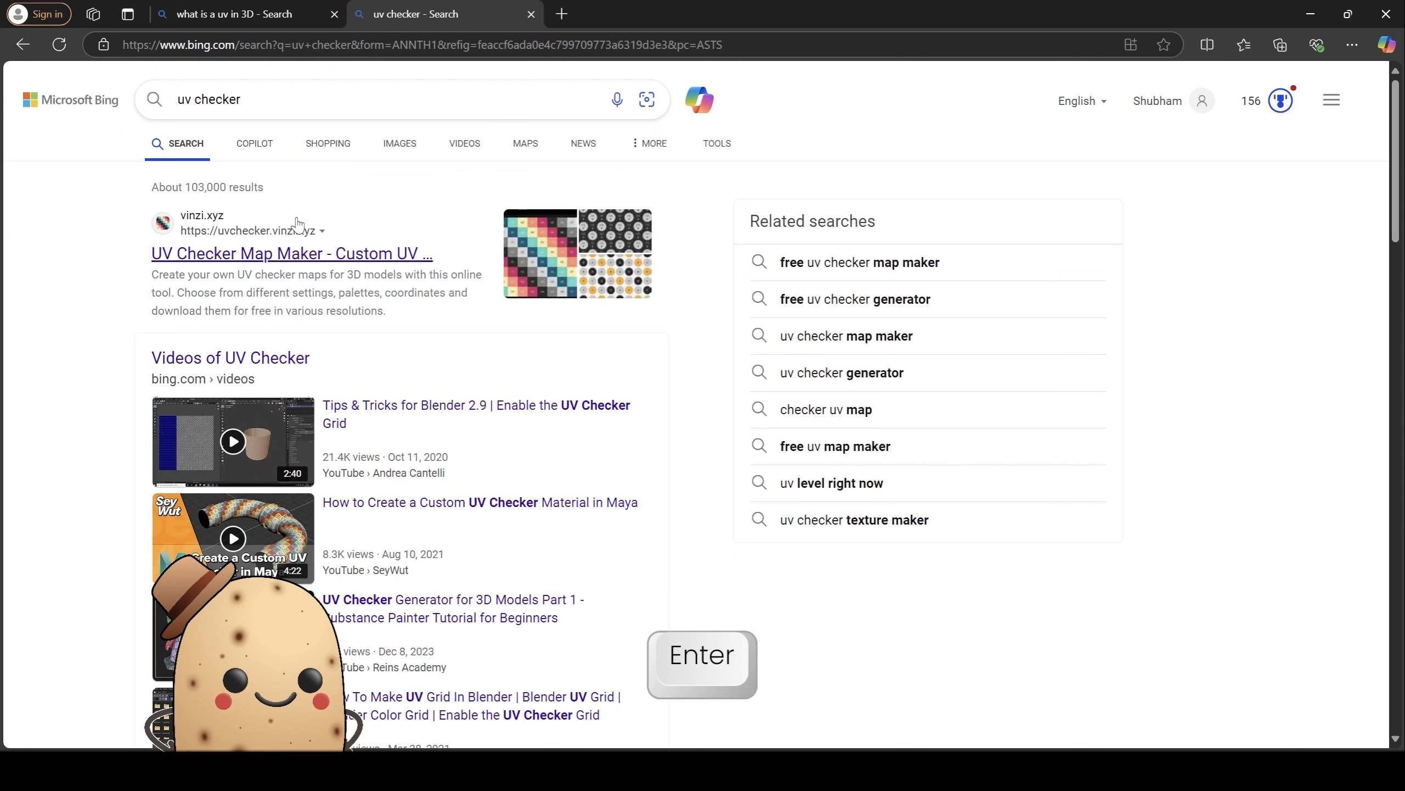
# Step: Open the UV Checker Map Maker site, preview the Valhalla and Rainbow Road palettes, and choose the Normals palette
pyautogui.click(313, 255)
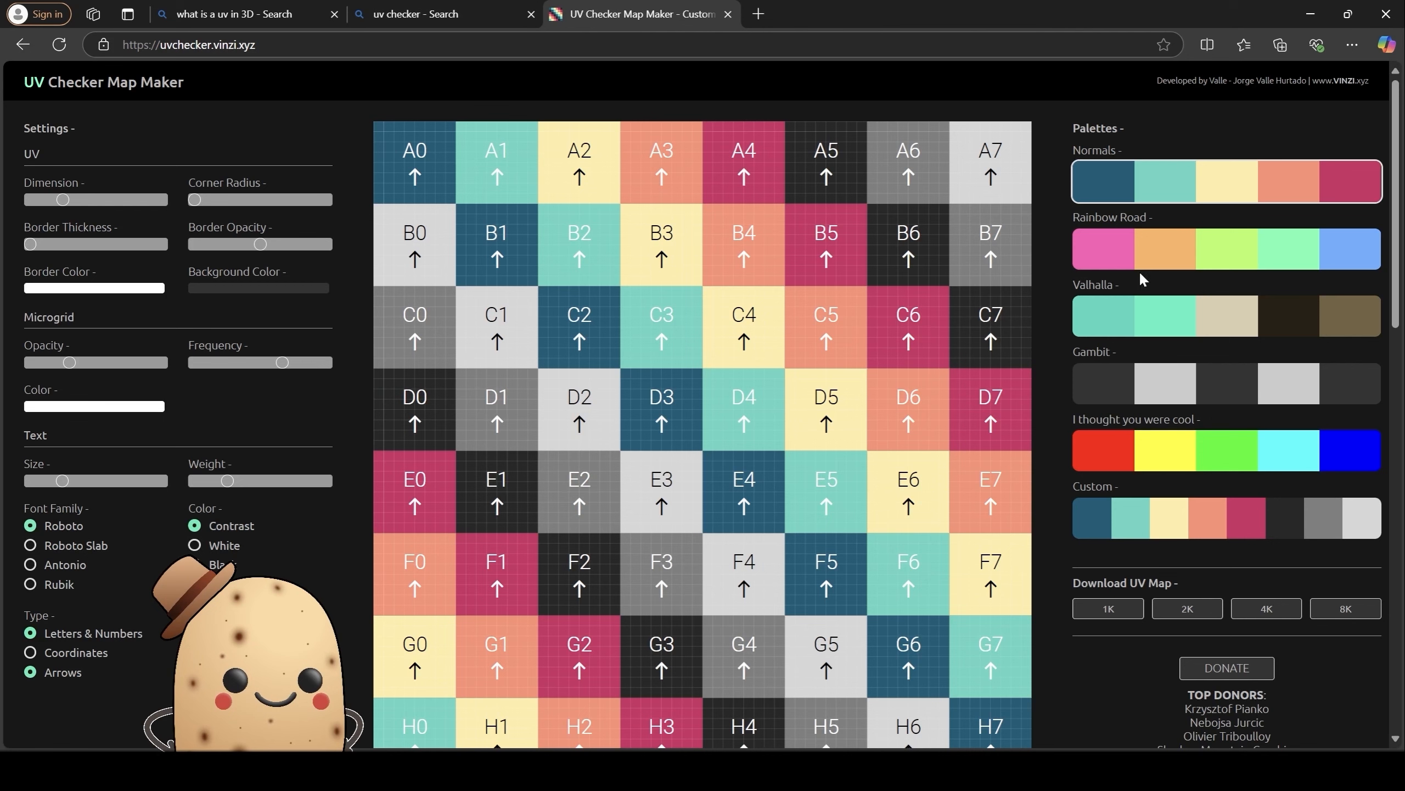
pyautogui.click(1178, 320)
pyautogui.click(1191, 263)
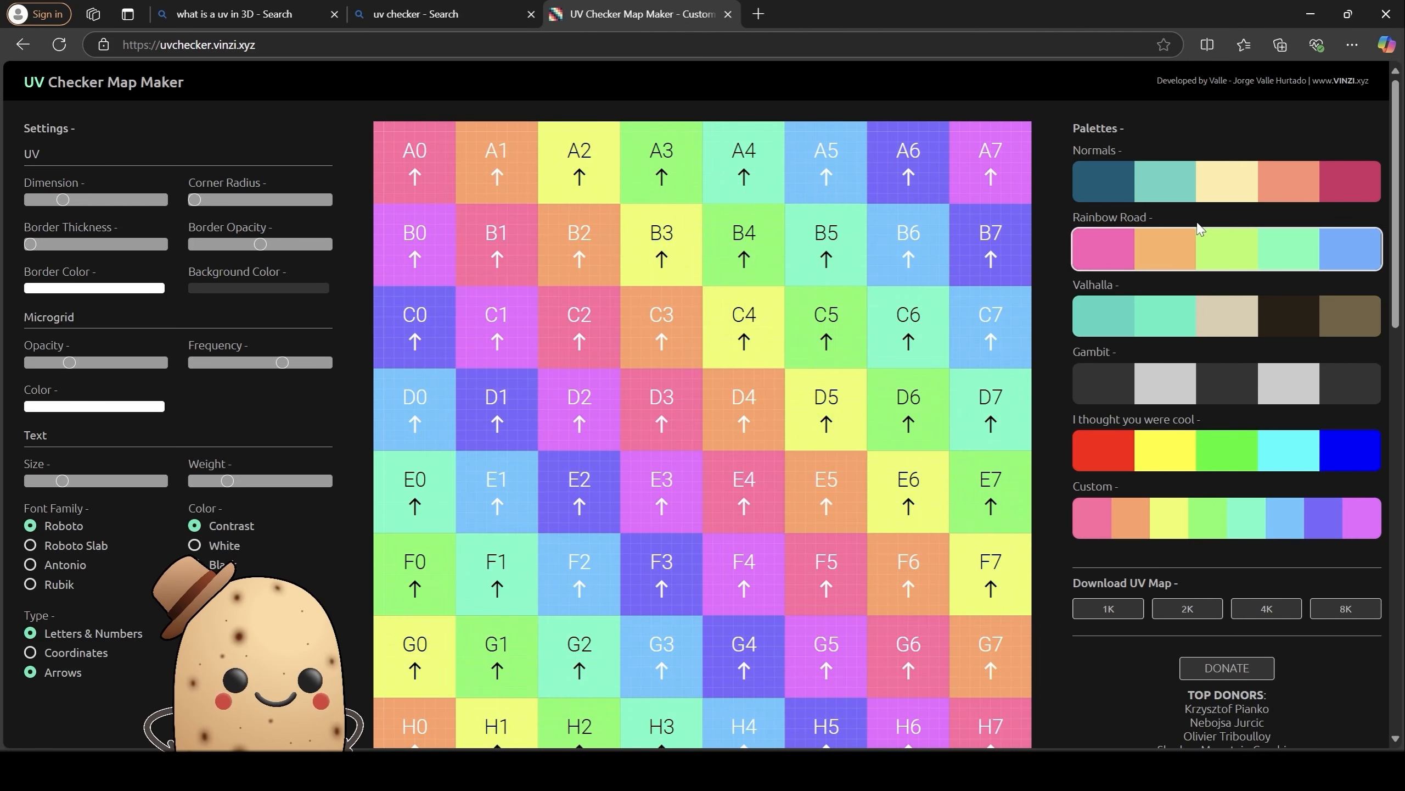
pyautogui.click(1196, 198)
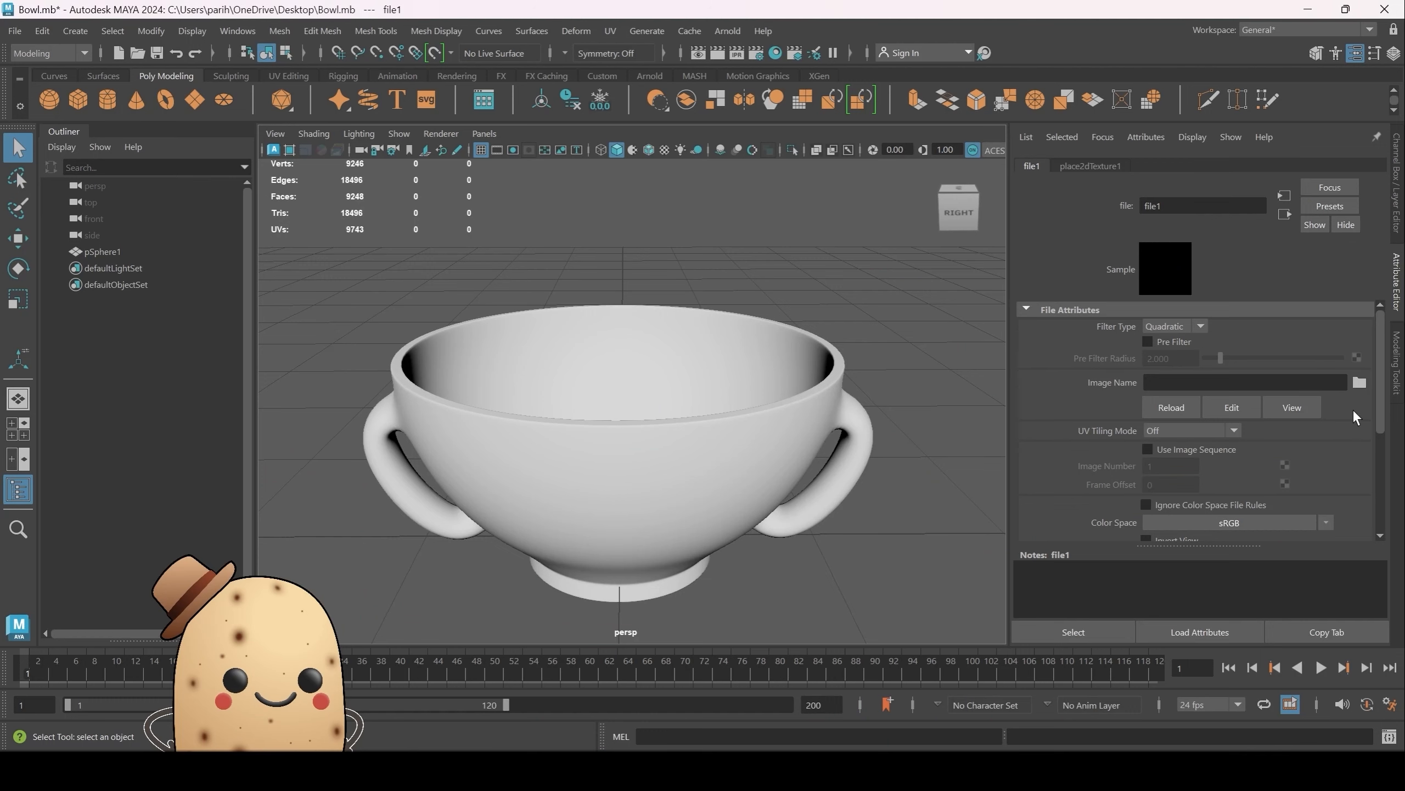
# Step: Load CustomUVChecker_byValle_2K.png from the Downloads folder as the image of the file1 texture node
pyautogui.click(1359, 383)
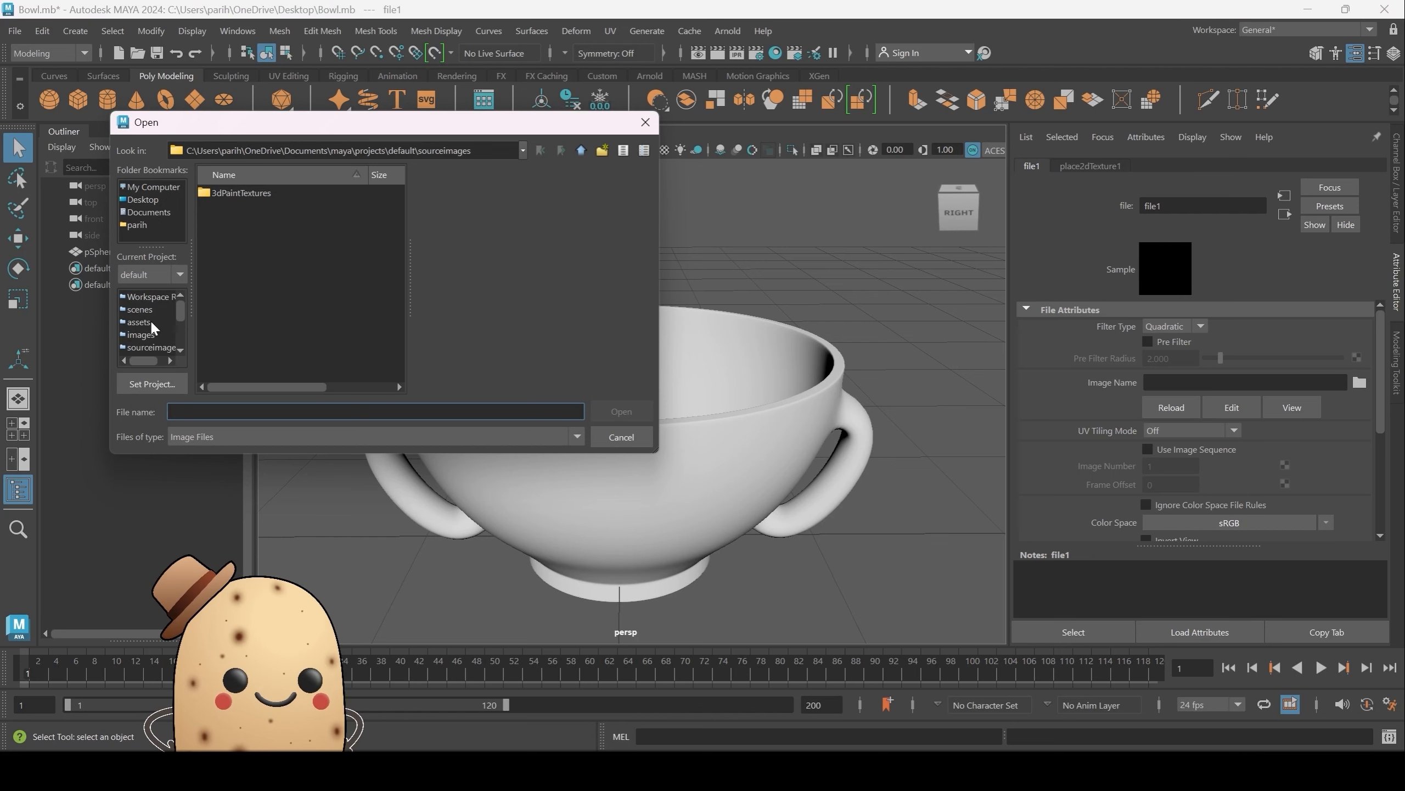
pyautogui.click(138, 225)
pyautogui.doubleClick(253, 233)
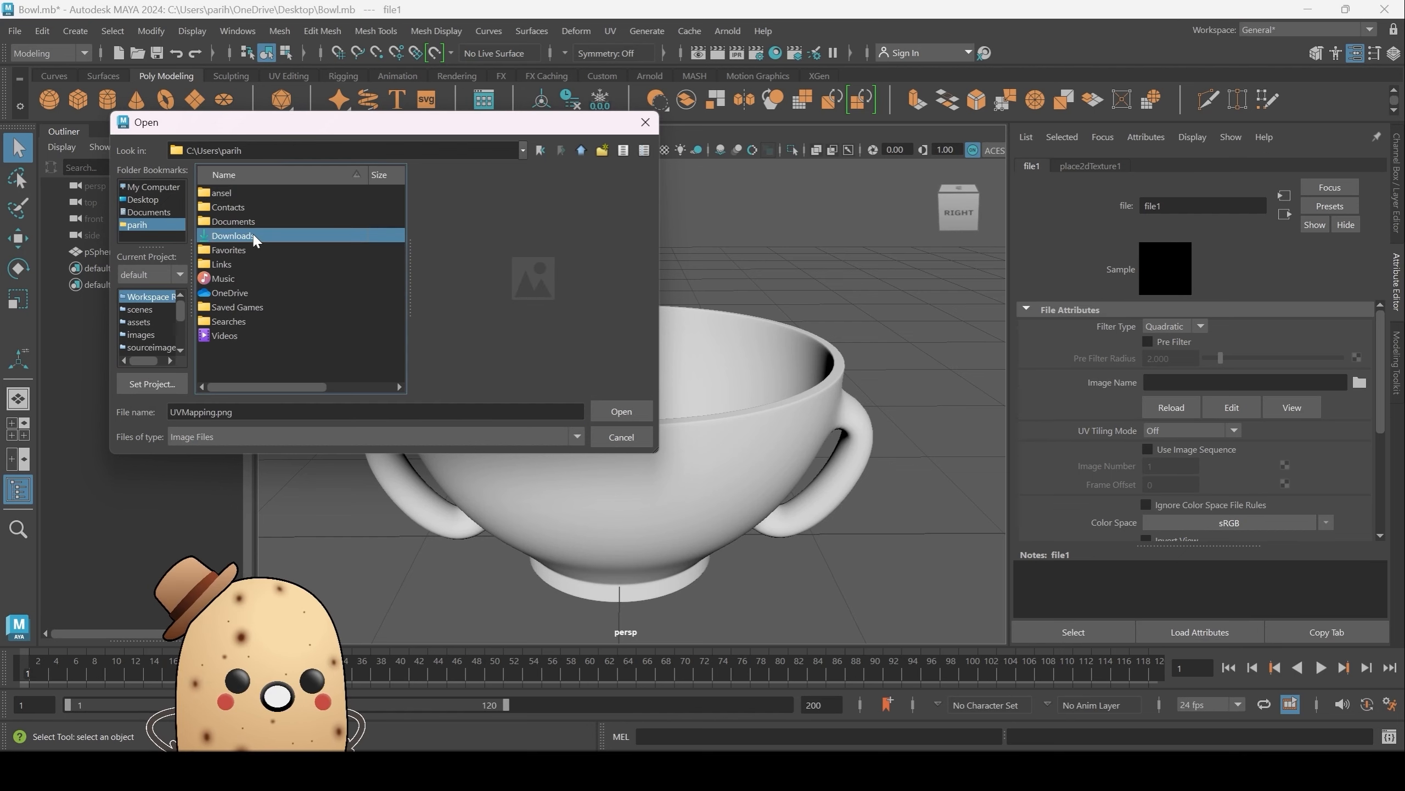
pyautogui.click(622, 411)
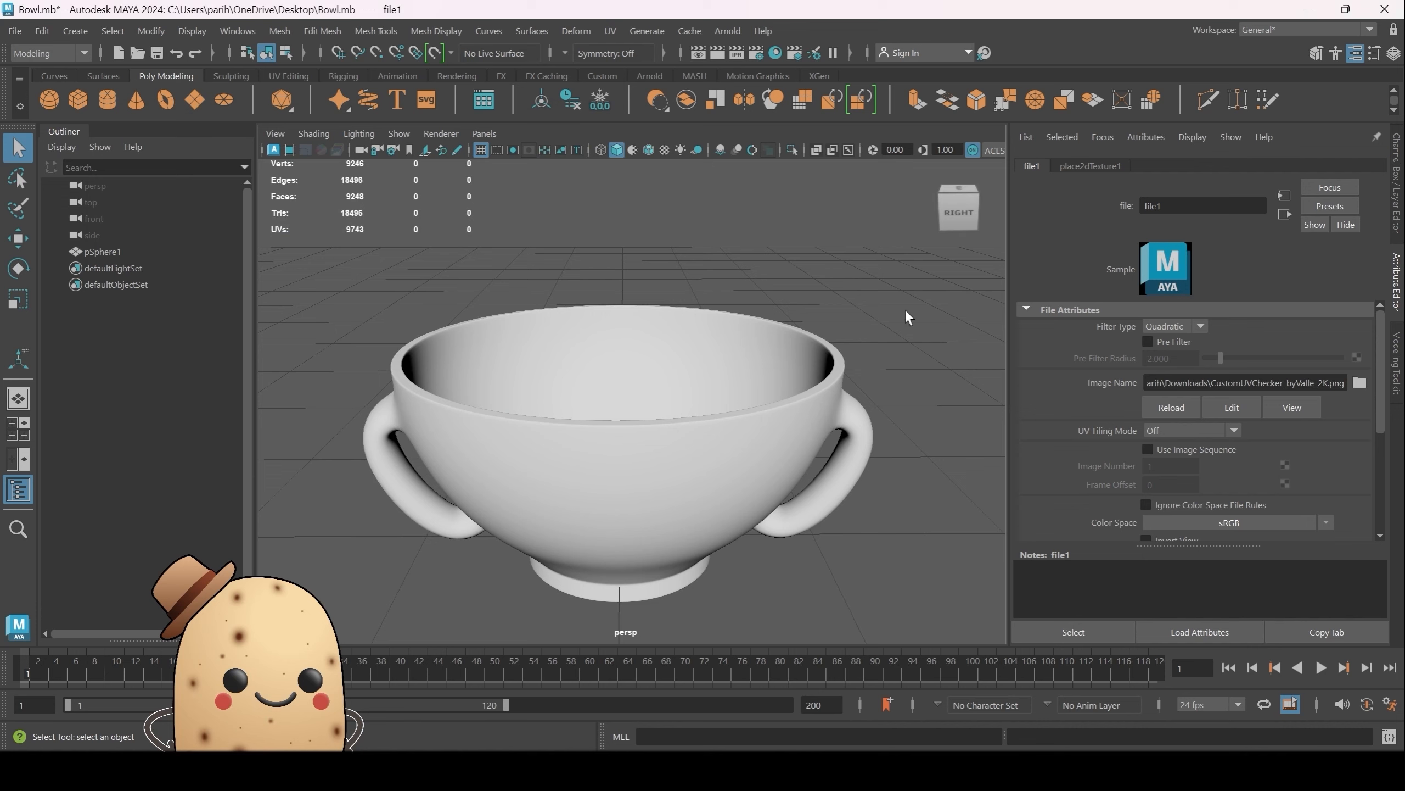
# Step: Turn on textured display in the perspective viewport to show the checker map on the bowl
pyautogui.moveTo(905, 320)
pyautogui.keyDown('alt'); pyautogui.mouseDown()
pyautogui.moveTo(907, 337)
pyautogui.moveTo(898, 323)
pyautogui.mouseUp(); pyautogui.keyUp('alt')
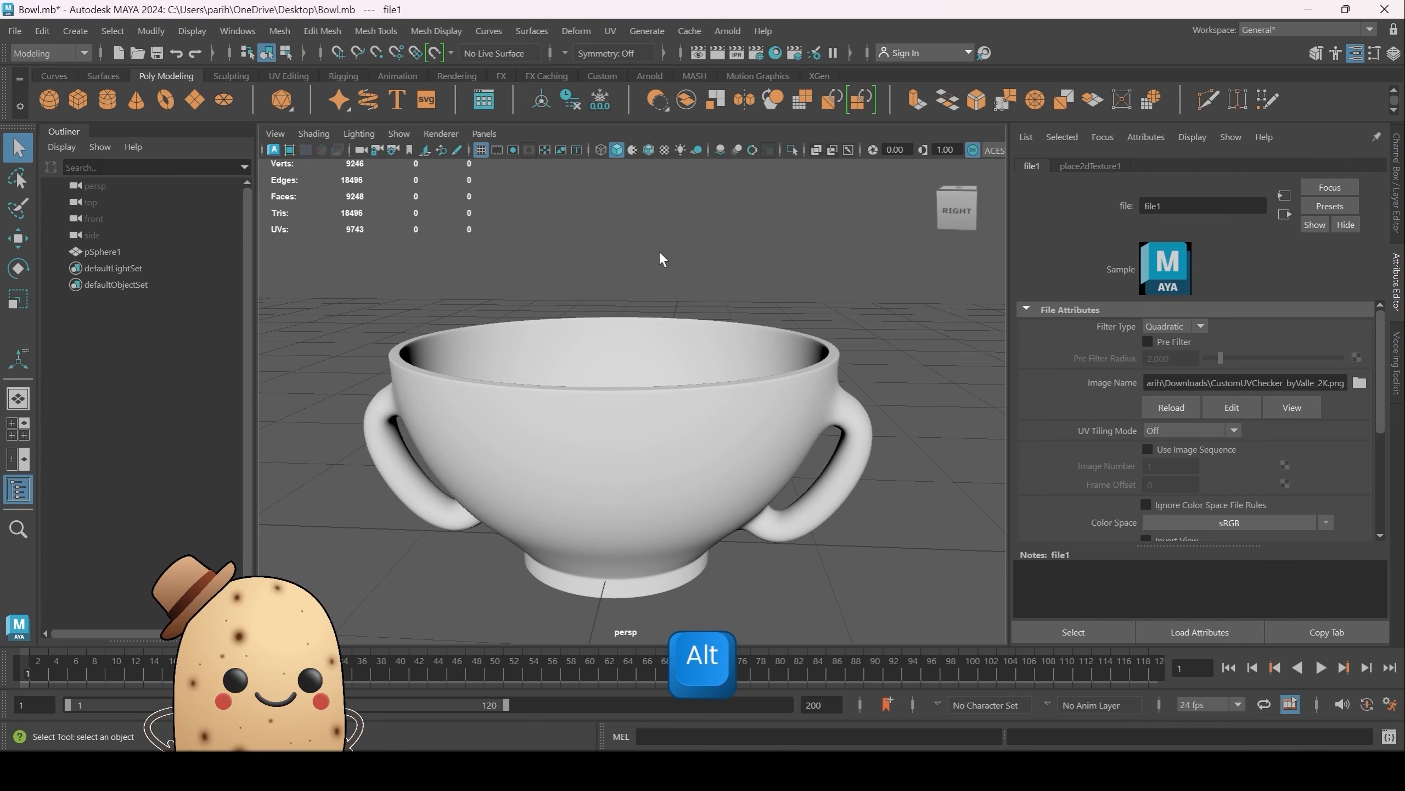
pyautogui.click(666, 151)
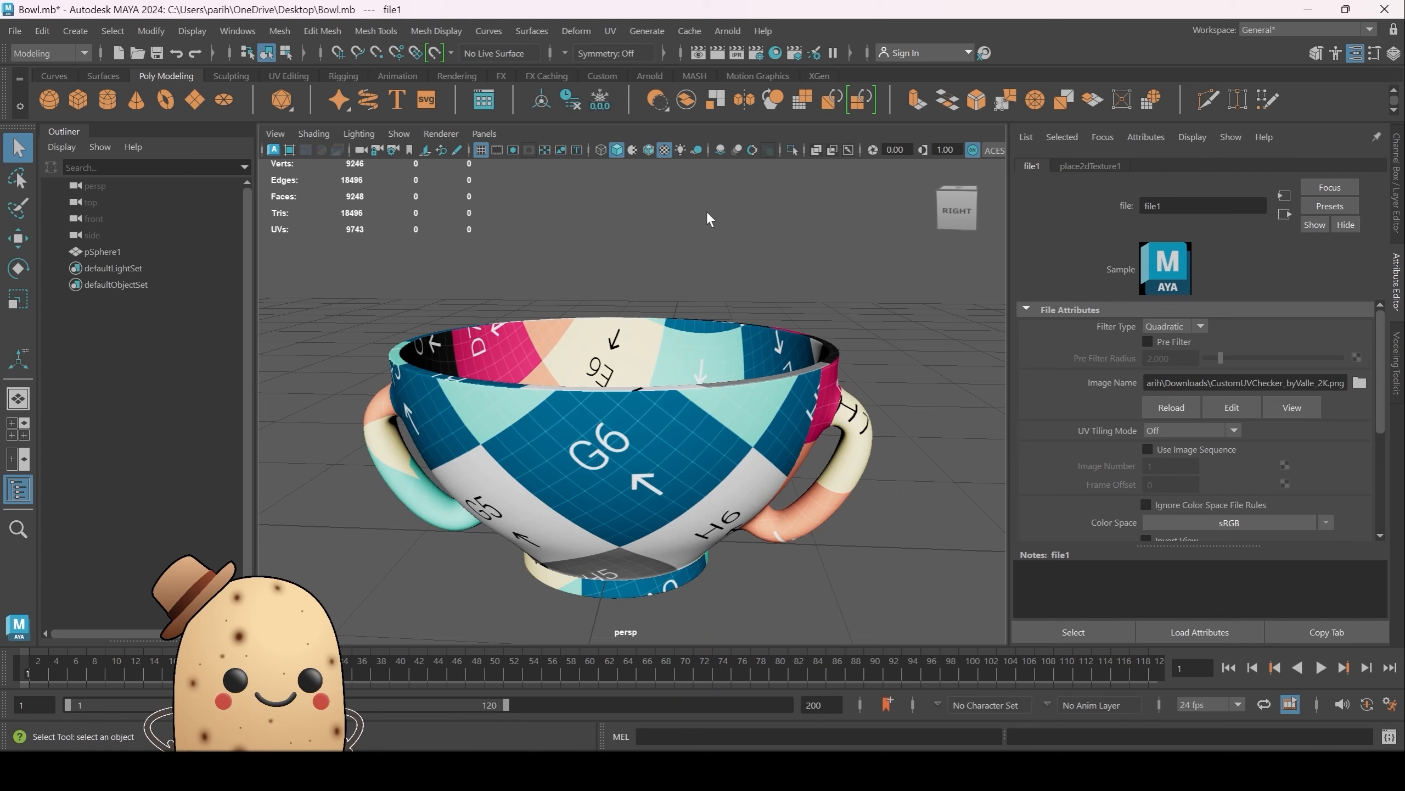
# Step: Examine the checker pattern on the bowl up close and from different angles for stretching and sharpness
pyautogui.scroll(-4, 775, 257)
pyautogui.scroll(3, 784, 323)
pyautogui.keyDown('alt'); pyautogui.moveTo(782, 336); pyautogui.dragTo(832, 300); pyautogui.keyUp('alt')
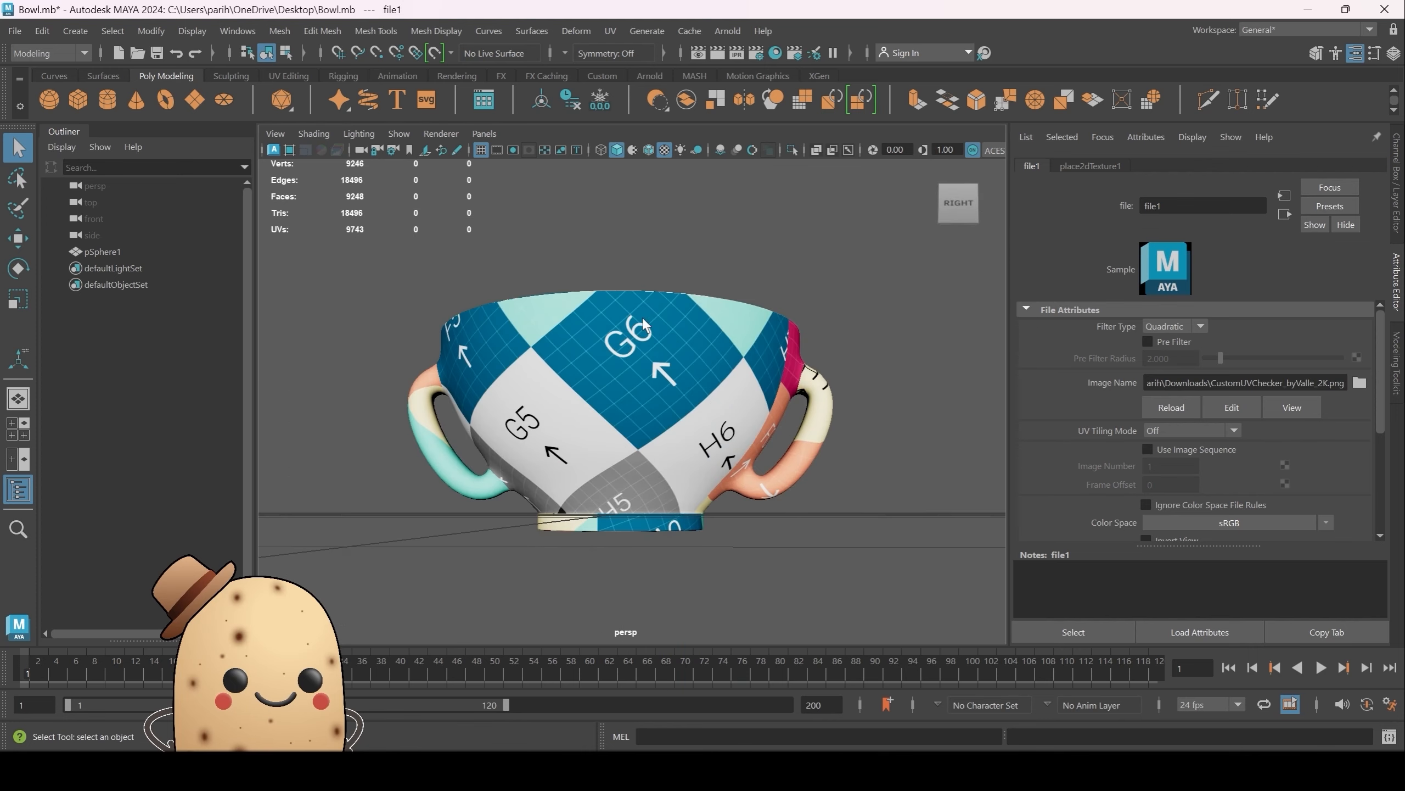
pyautogui.scroll(10, 645, 317)
pyautogui.keyDown('alt'); pyautogui.moveTo(668, 284); pyautogui.dragTo(673, 399, button='middle'); pyautogui.keyUp('alt')
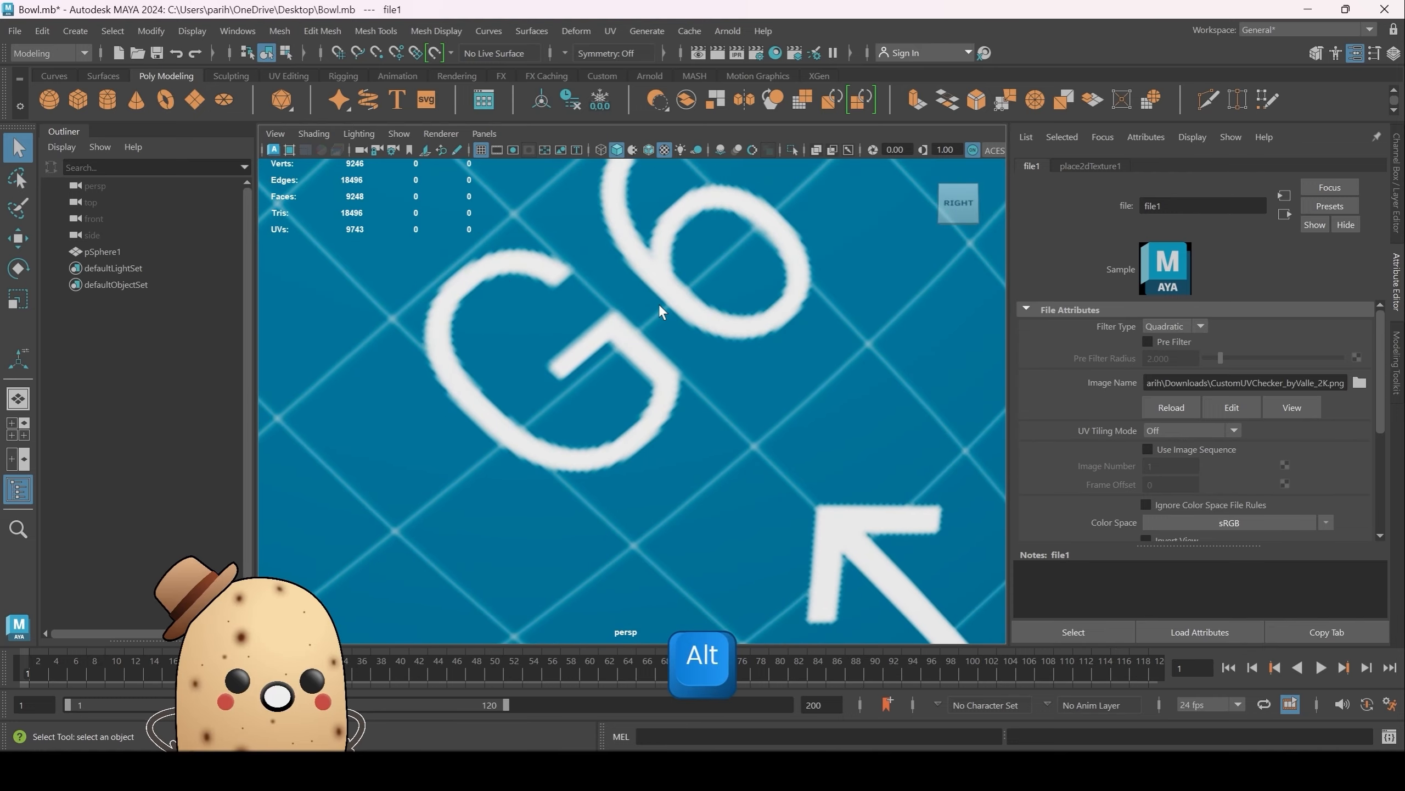
pyautogui.scroll(-5, 659, 305)
pyautogui.scroll(8, 659, 308)
pyautogui.scroll(-4, 663, 319)
pyautogui.scroll(-4, 664, 318)
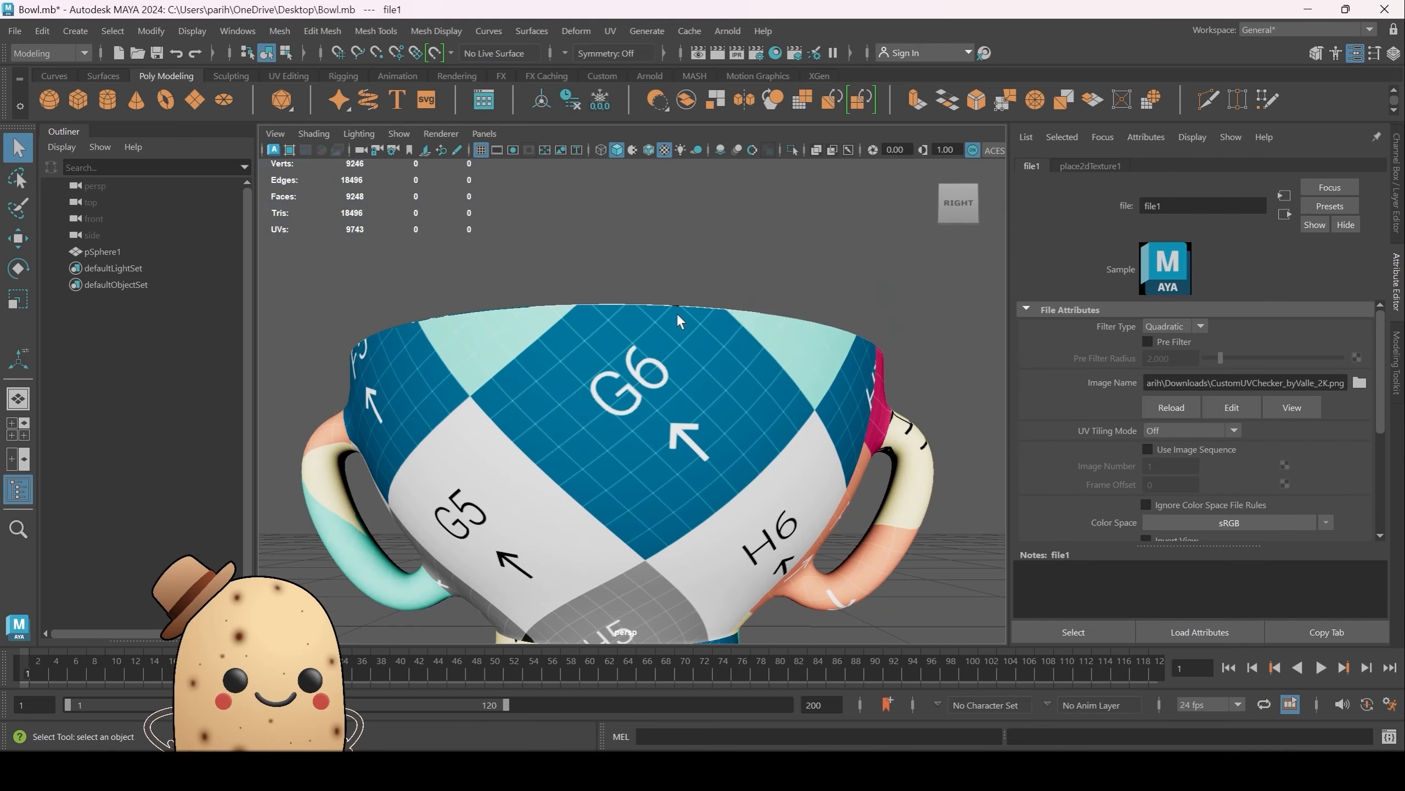
pyautogui.keyDown('alt'); pyautogui.moveTo(676, 313); pyautogui.dragTo(847, 265); pyautogui.keyUp('alt')
# Step: Switch to the UV Editing workspace and select the bowl mesh to show its UV layout
pyautogui.click(1375, 35)
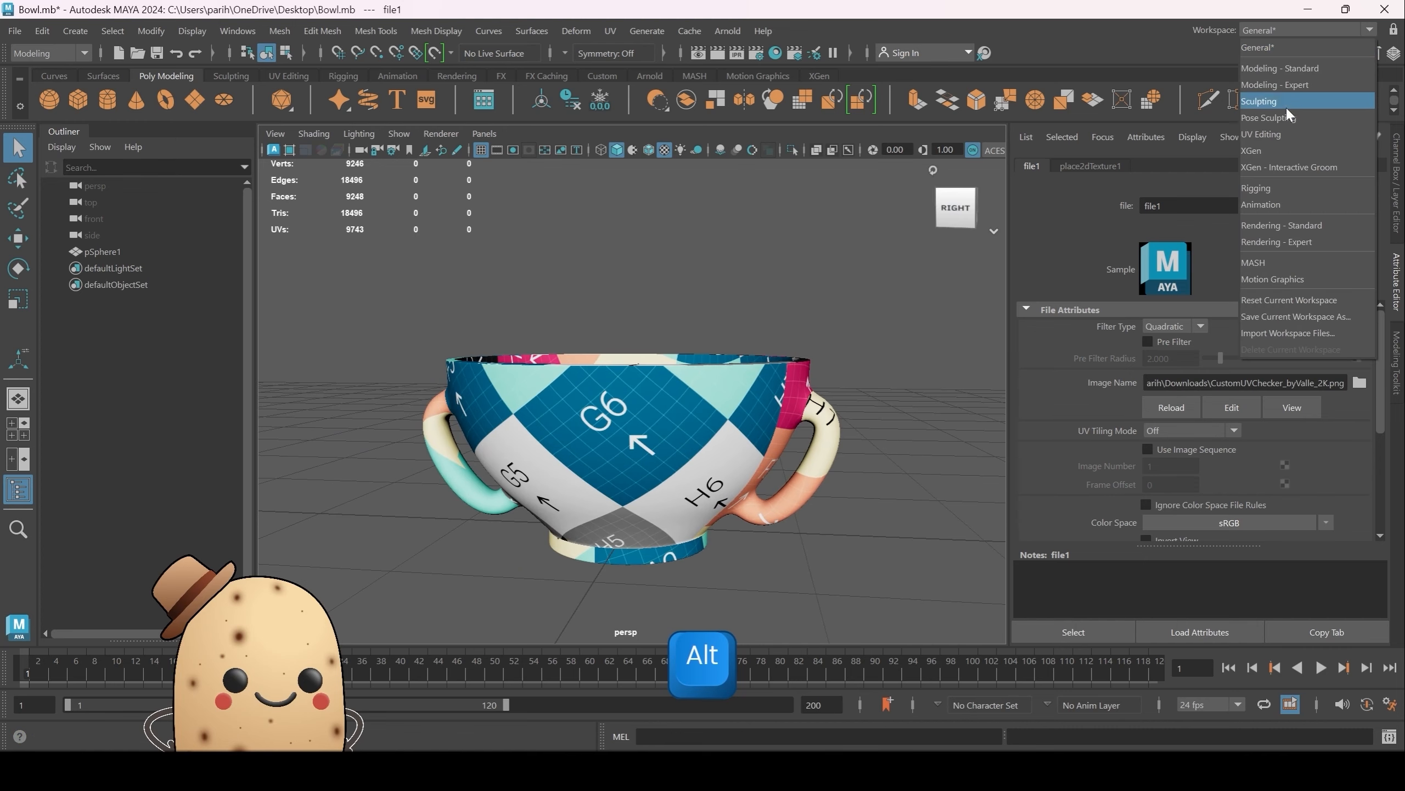
pyautogui.click(1267, 136)
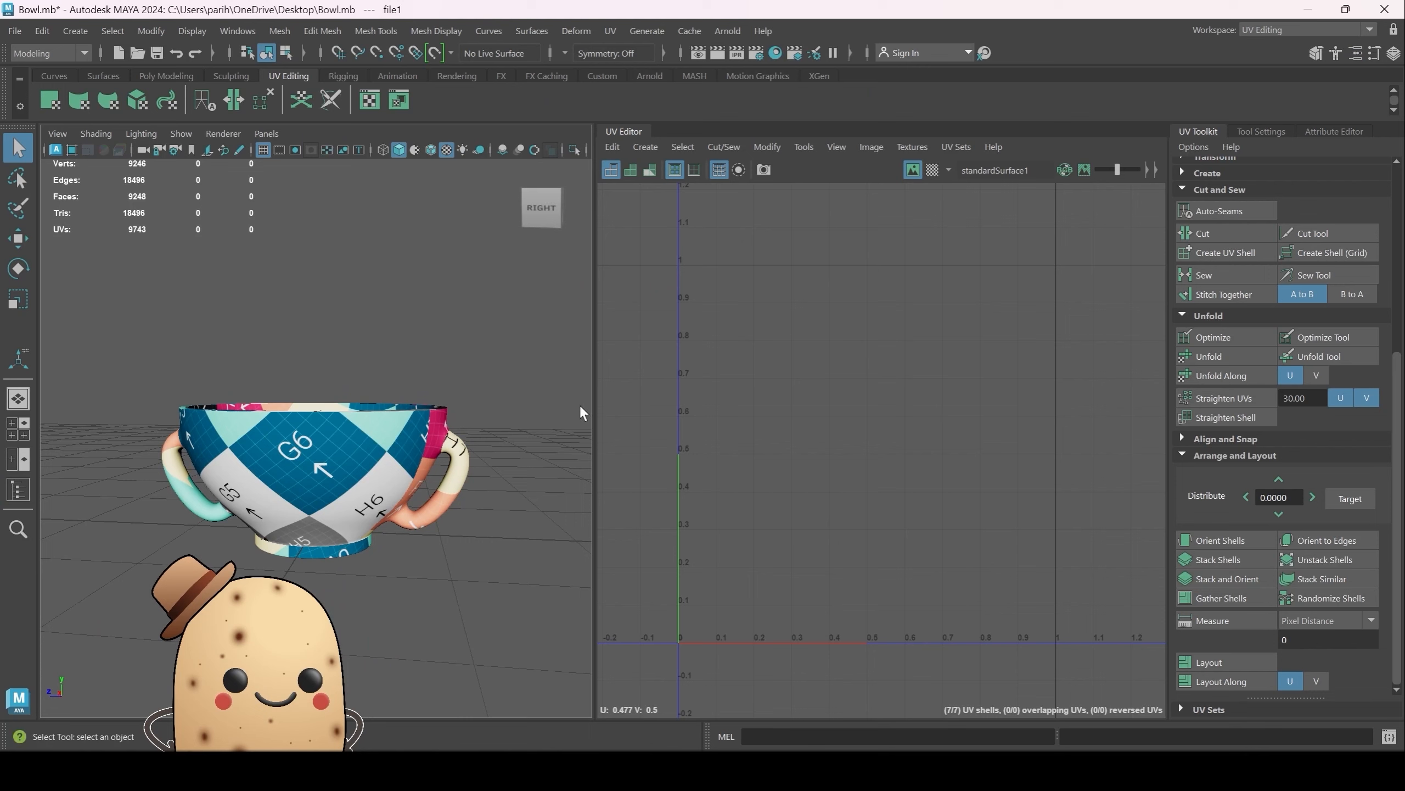
pyautogui.moveTo(310, 443); pyautogui.dragTo(520, 513)
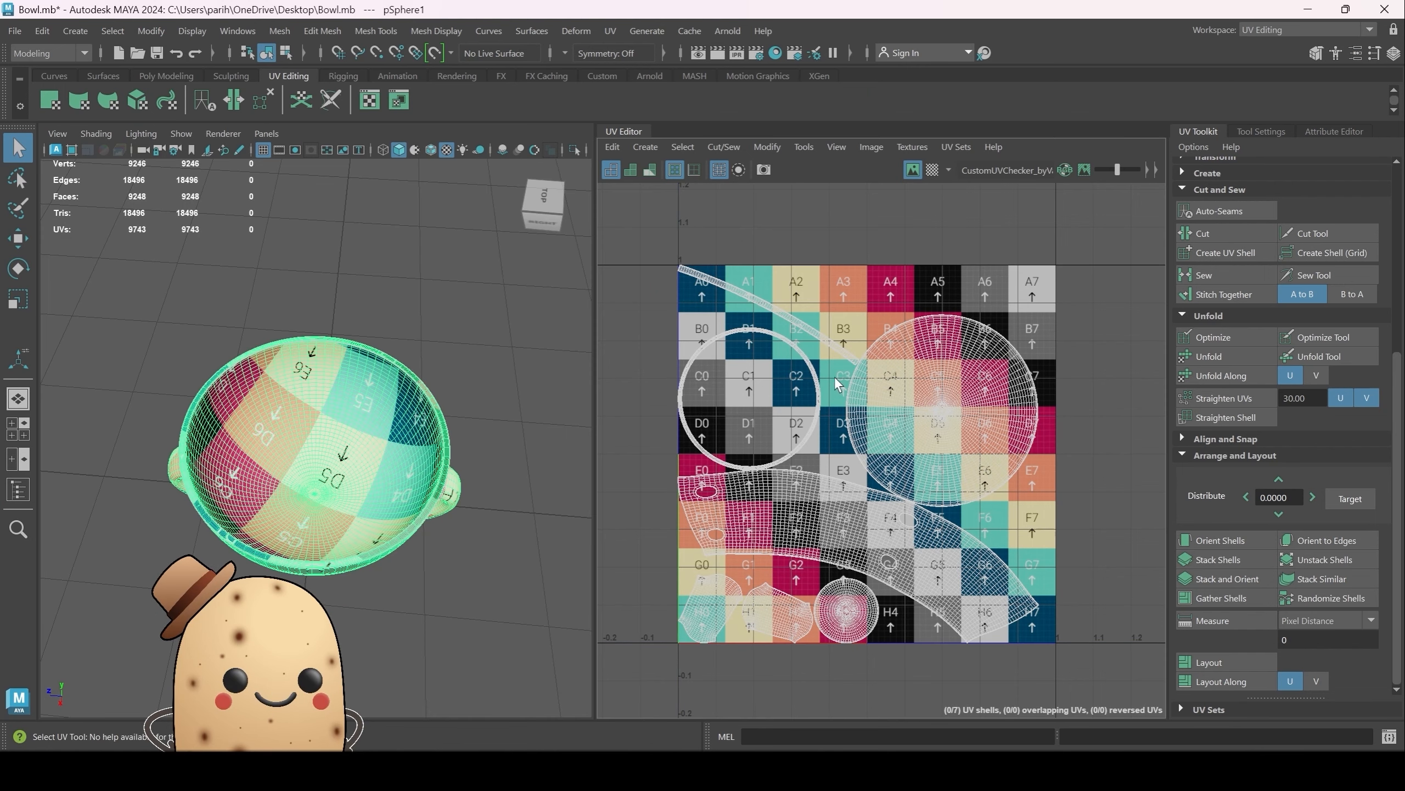
# Step: In UV shell selection mode, rotate the long thin arc shell to roughly horizontal and place it across the A0–A4 checker tiles
pyautogui.rightClick(834, 376)
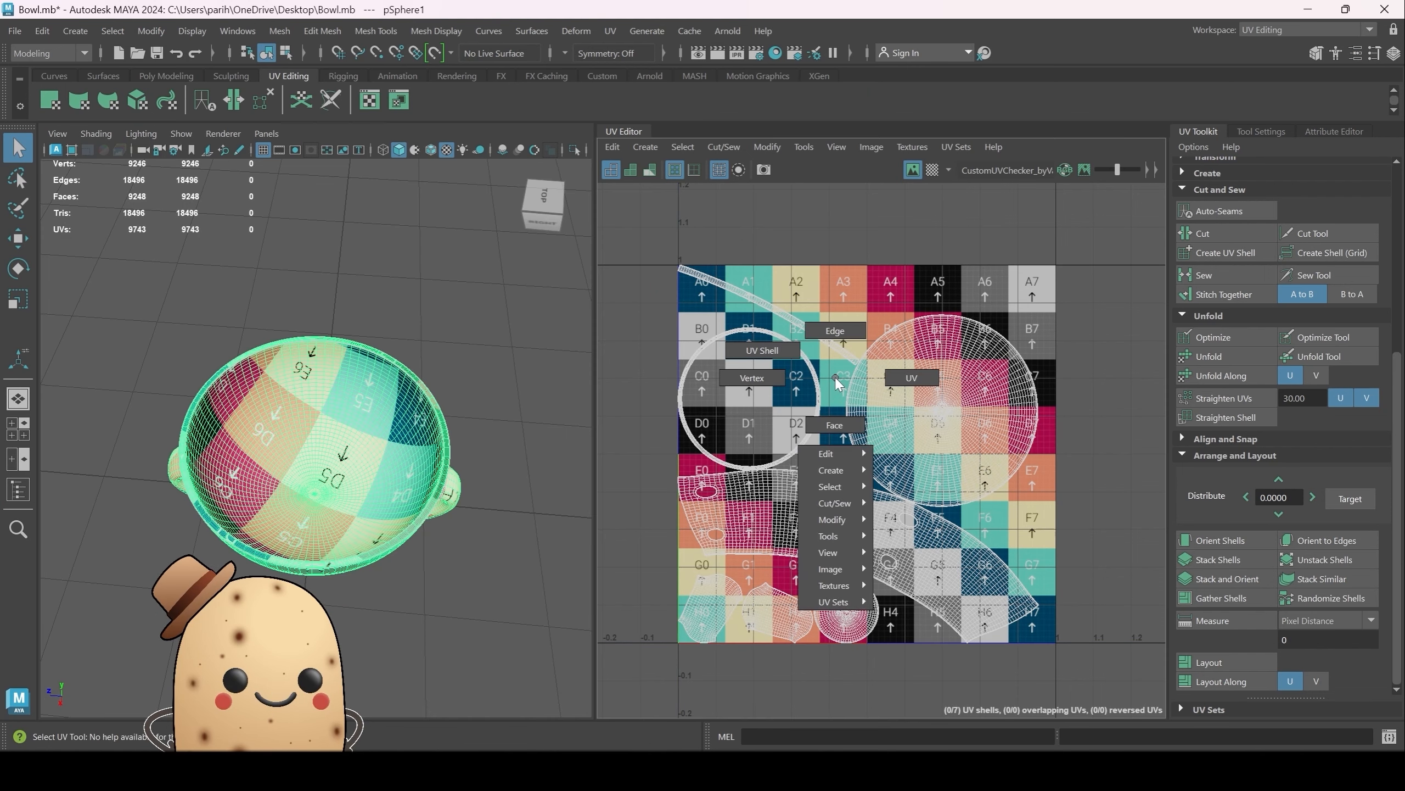
pyautogui.click(773, 350)
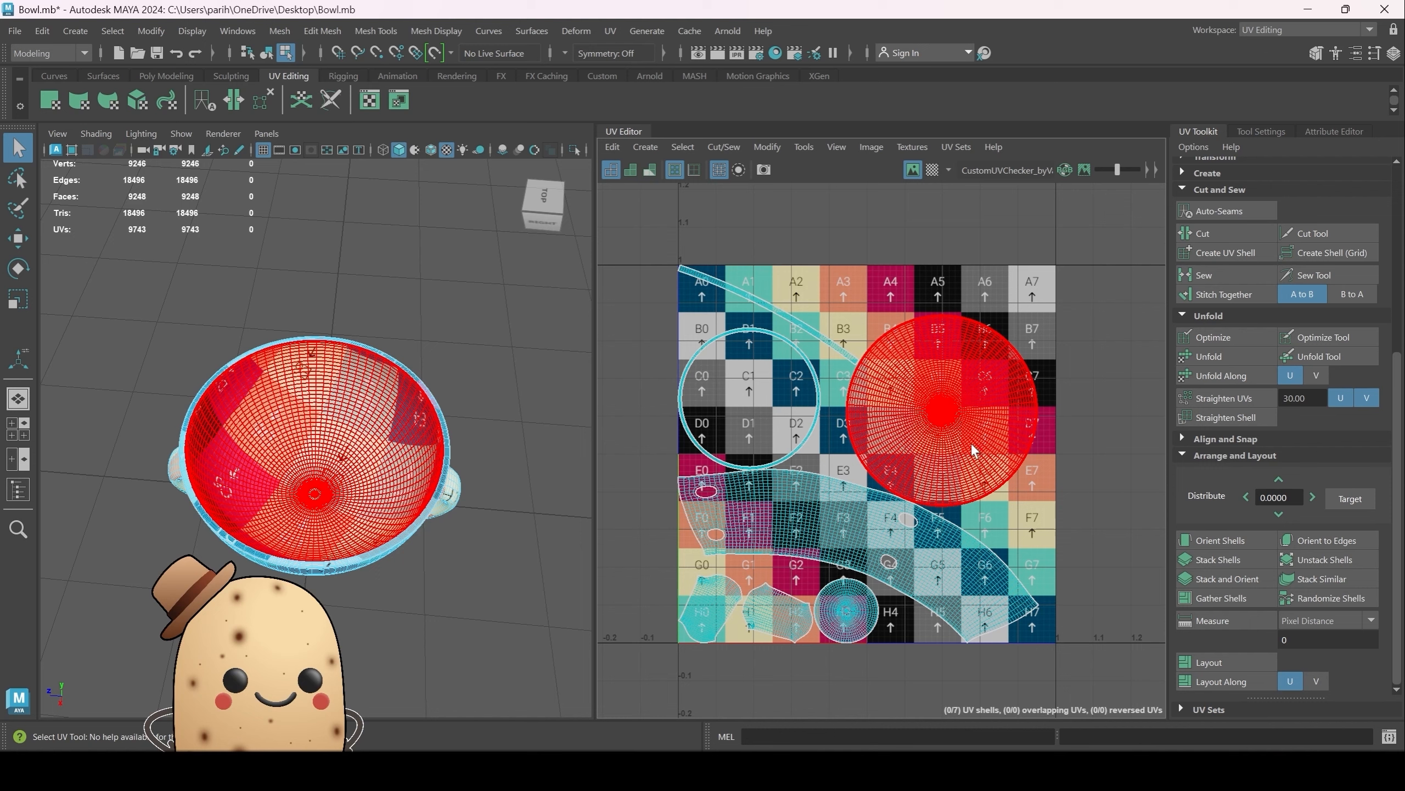
pyautogui.click(801, 328)
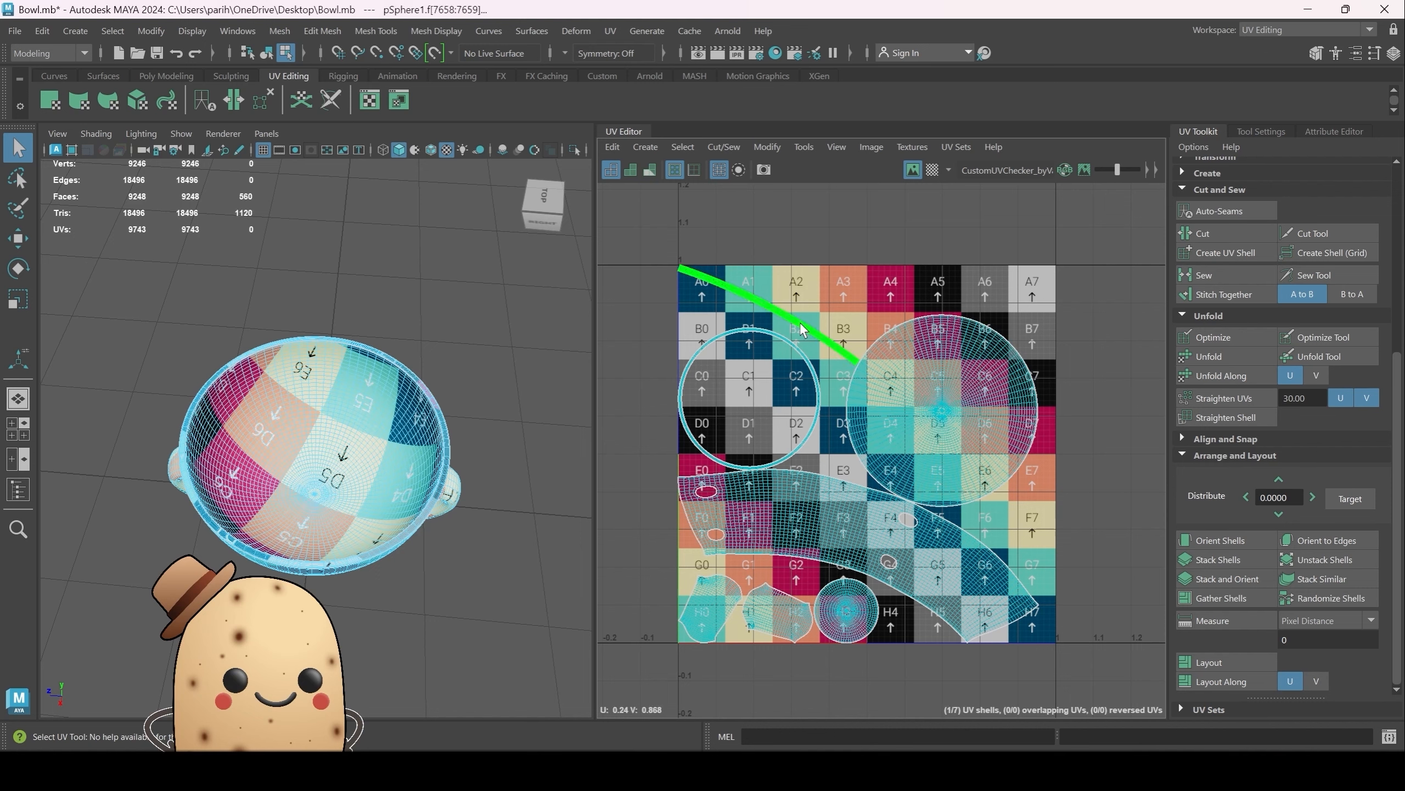
pyautogui.press('e')
pyautogui.press('r')
pyautogui.press('e')
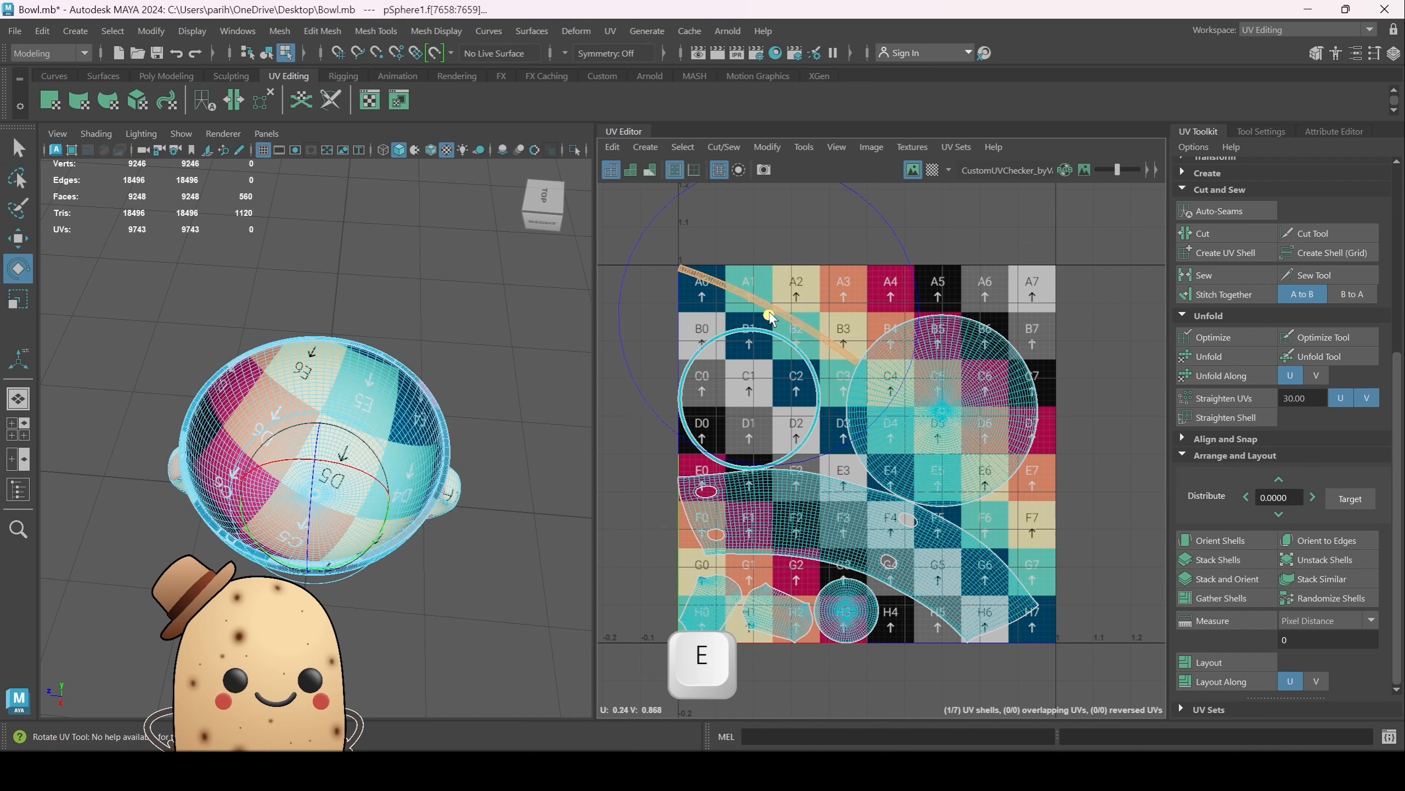
pyautogui.moveTo(770, 312); pyautogui.dragTo(804, 299)
pyautogui.press('w')
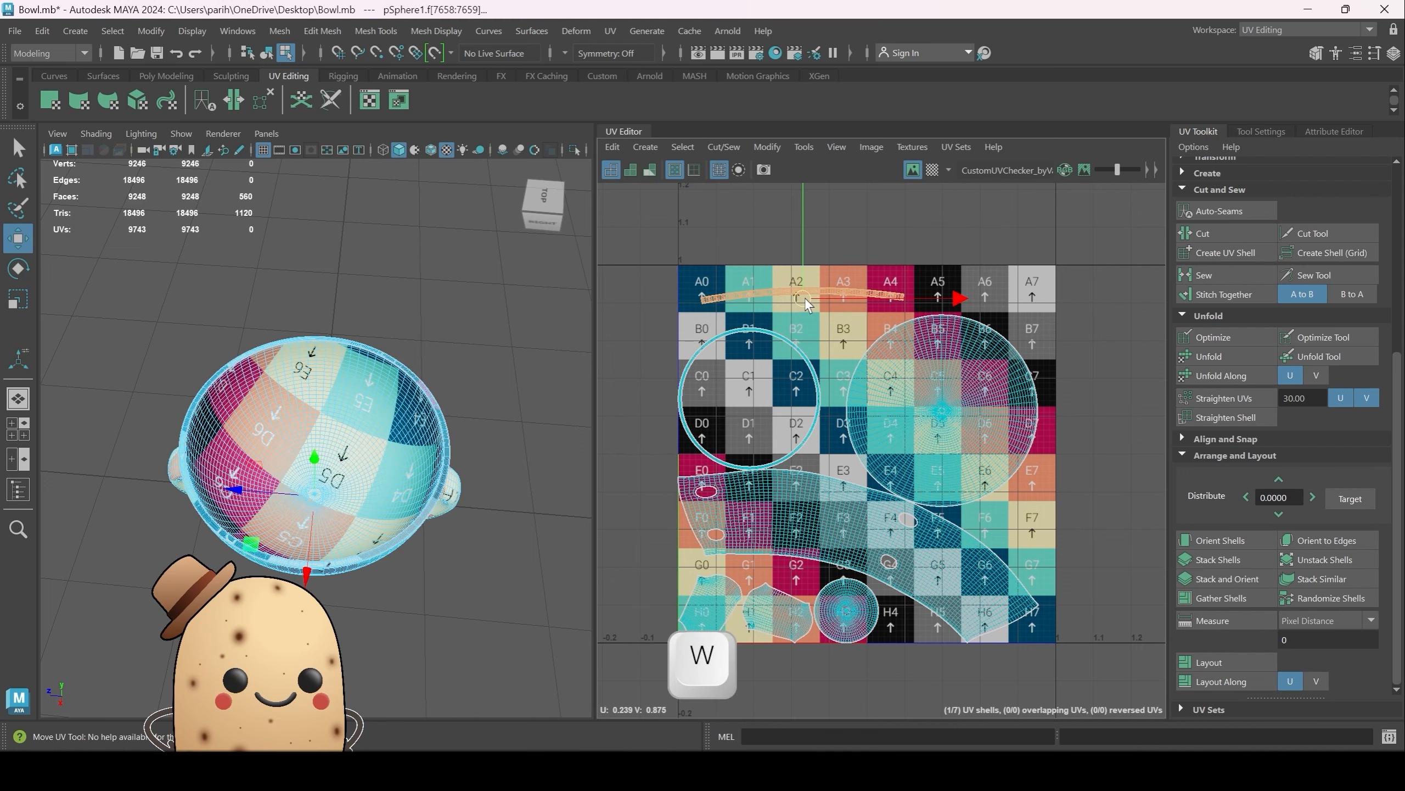
# Step: Select the ring-shaped rim shell and move it slightly away from the UV tile's edge
pyautogui.click(784, 337)
pyautogui.scroll(1, 758, 376)
pyautogui.moveTo(751, 399); pyautogui.dragTo(769, 375)
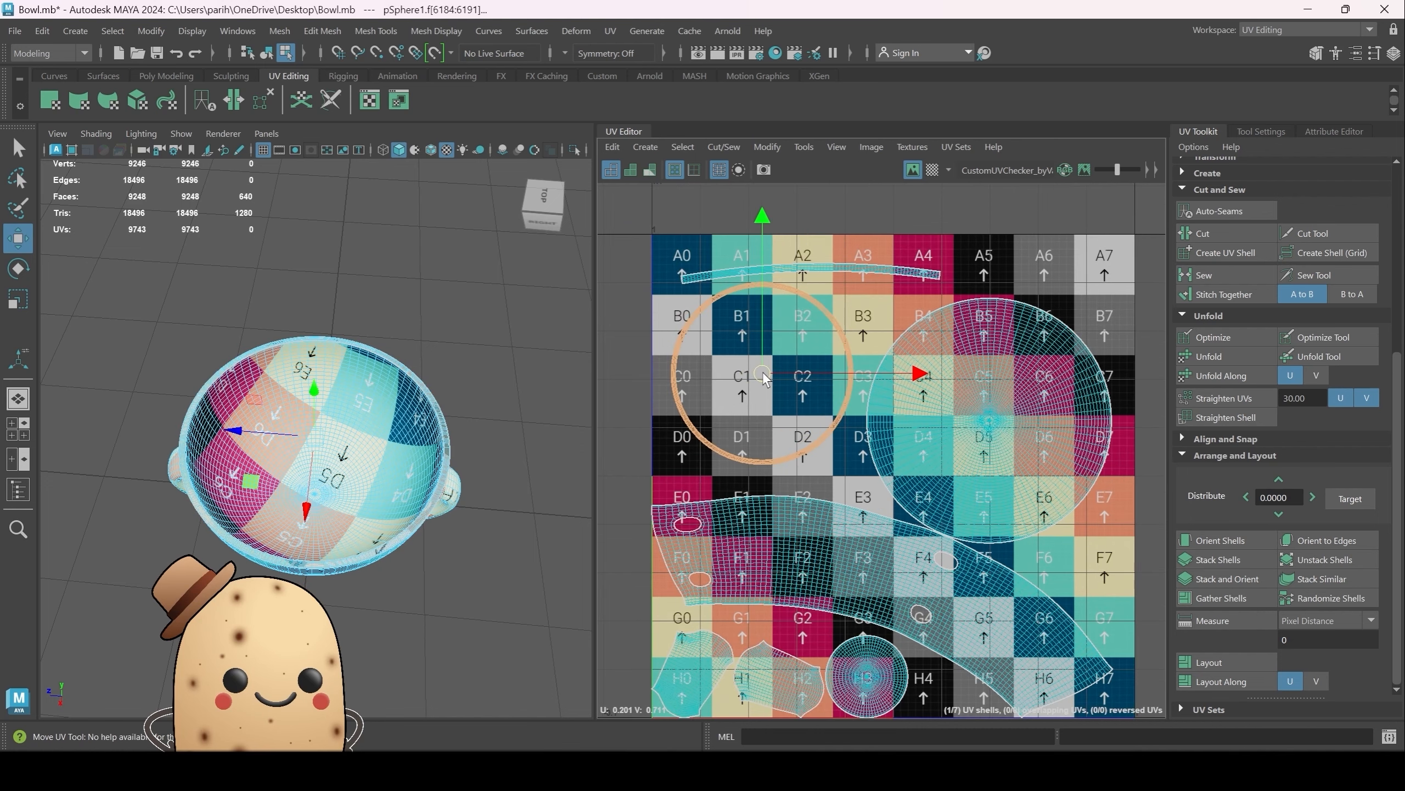
# Step: Cut the ring shell open along one crosswise row of edges at its lowest point, undoing any accidental move
pyautogui.scroll(1, 769, 375)
pyautogui.scroll(4, 772, 381)
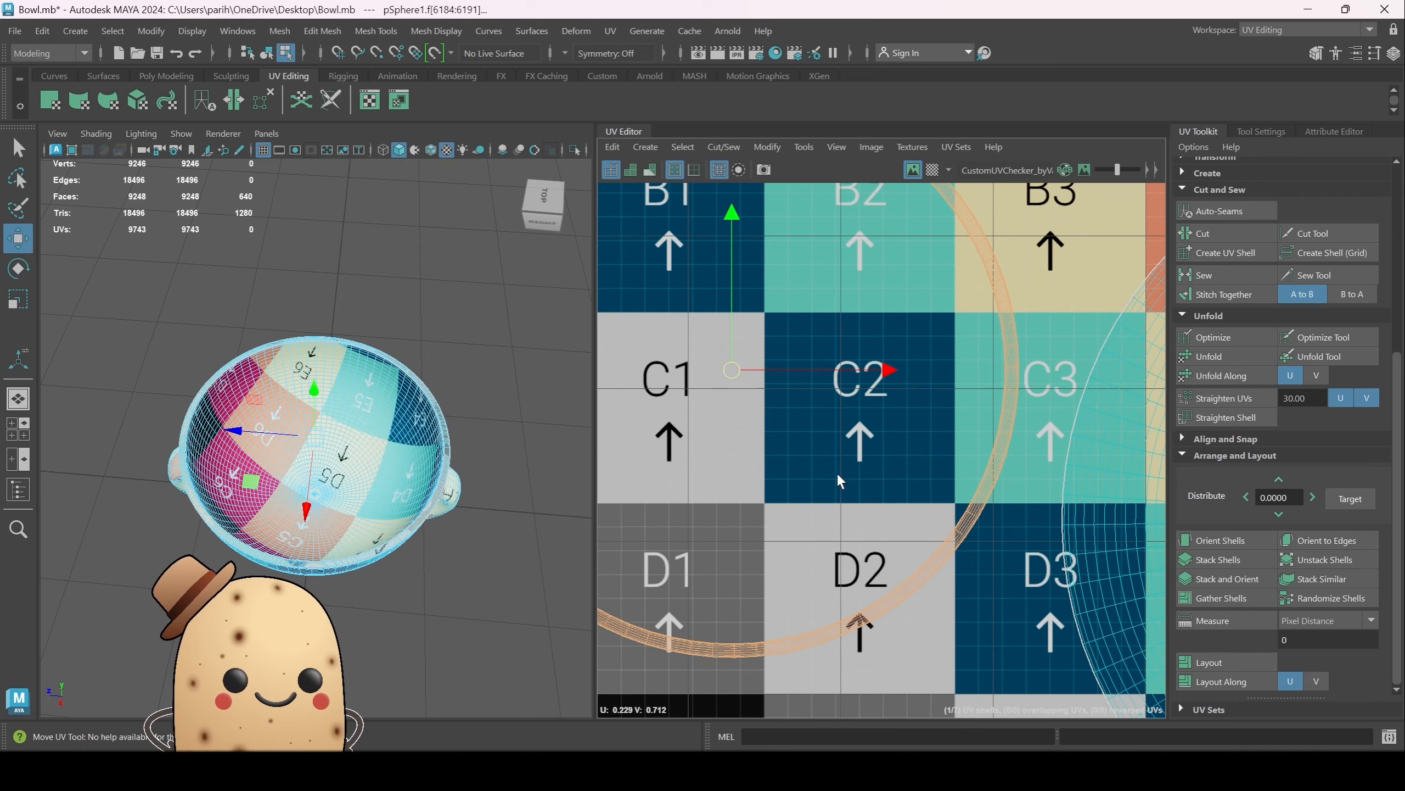
pyautogui.keyDown('alt'); pyautogui.moveTo(807, 503); pyautogui.dragTo(912, 302, button='middle'); pyautogui.keyUp('alt')
pyautogui.scroll(4, 890, 413)
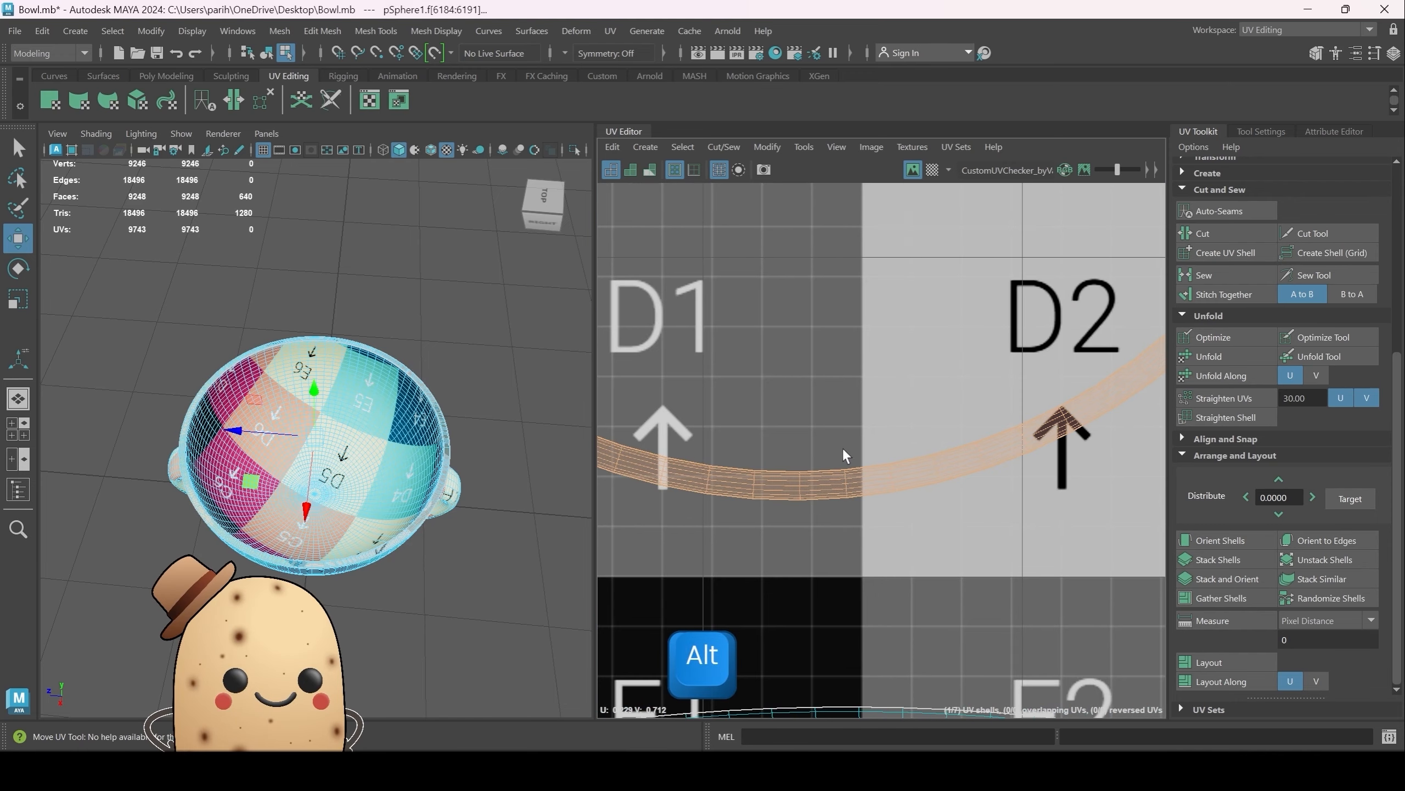
pyautogui.rightClick(800, 352)
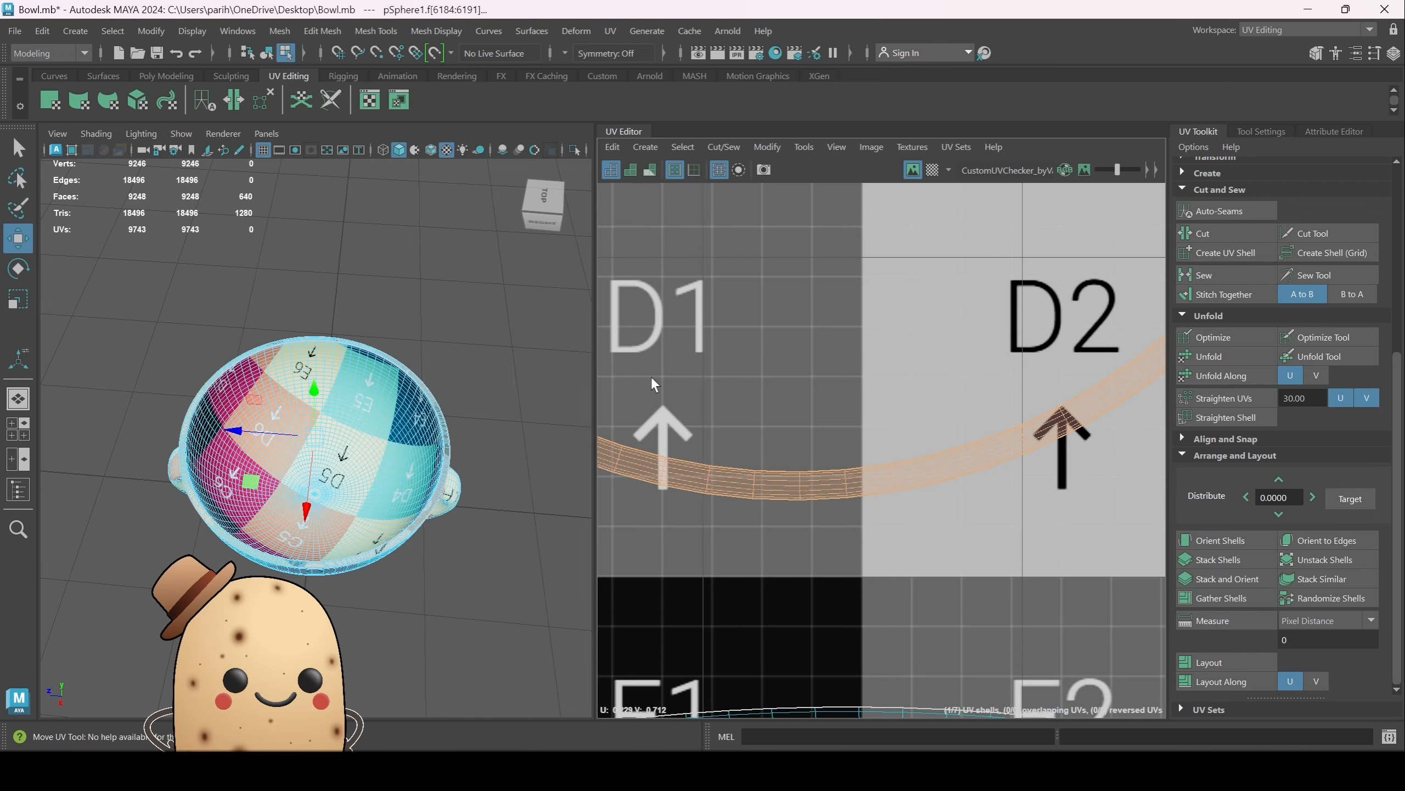
pyautogui.moveTo(456, 288); pyautogui.dragTo(457, 314, button='right')
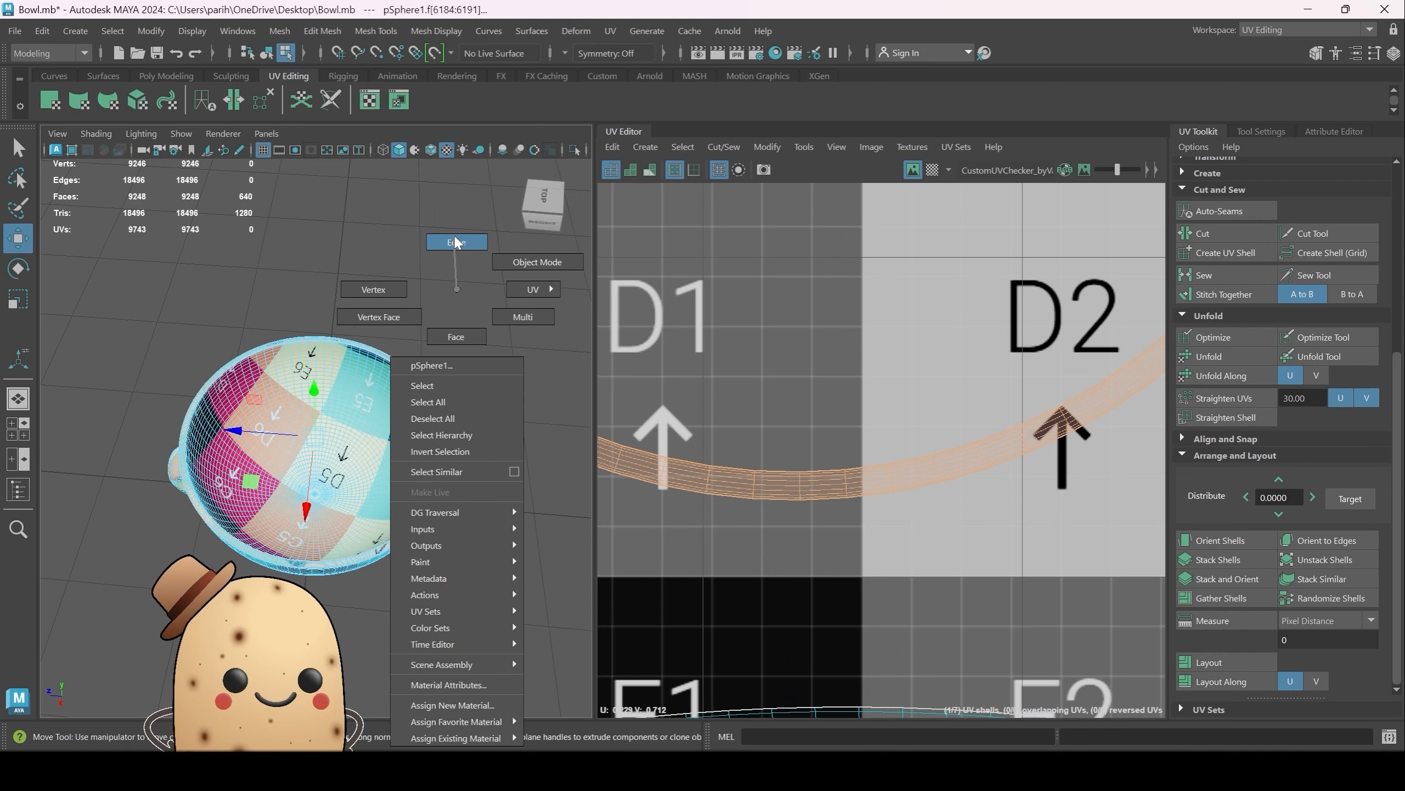
pyautogui.moveTo(455, 242); pyautogui.dragTo(455, 242, button='right')
pyautogui.scroll(6, 807, 487)
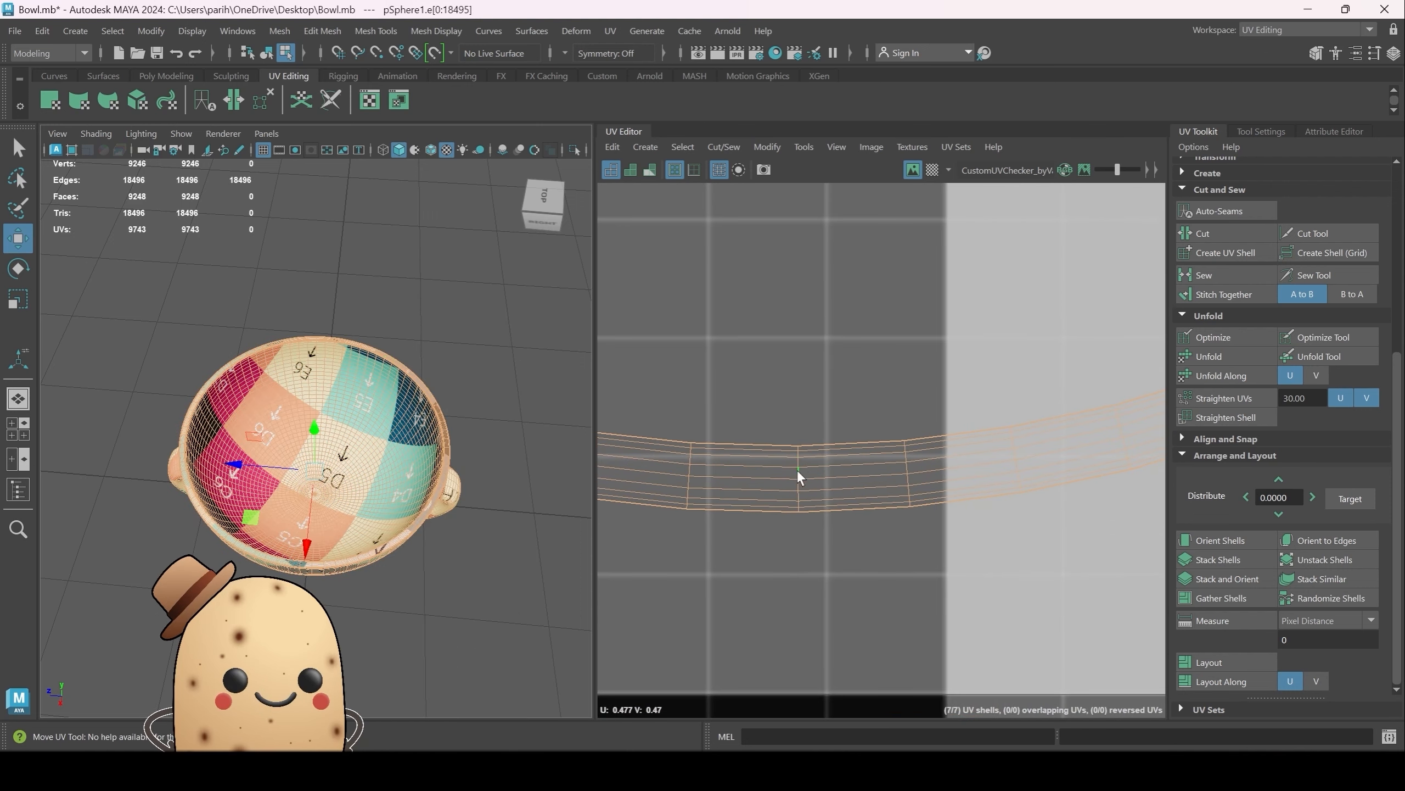
pyautogui.doubleClick(798, 459)
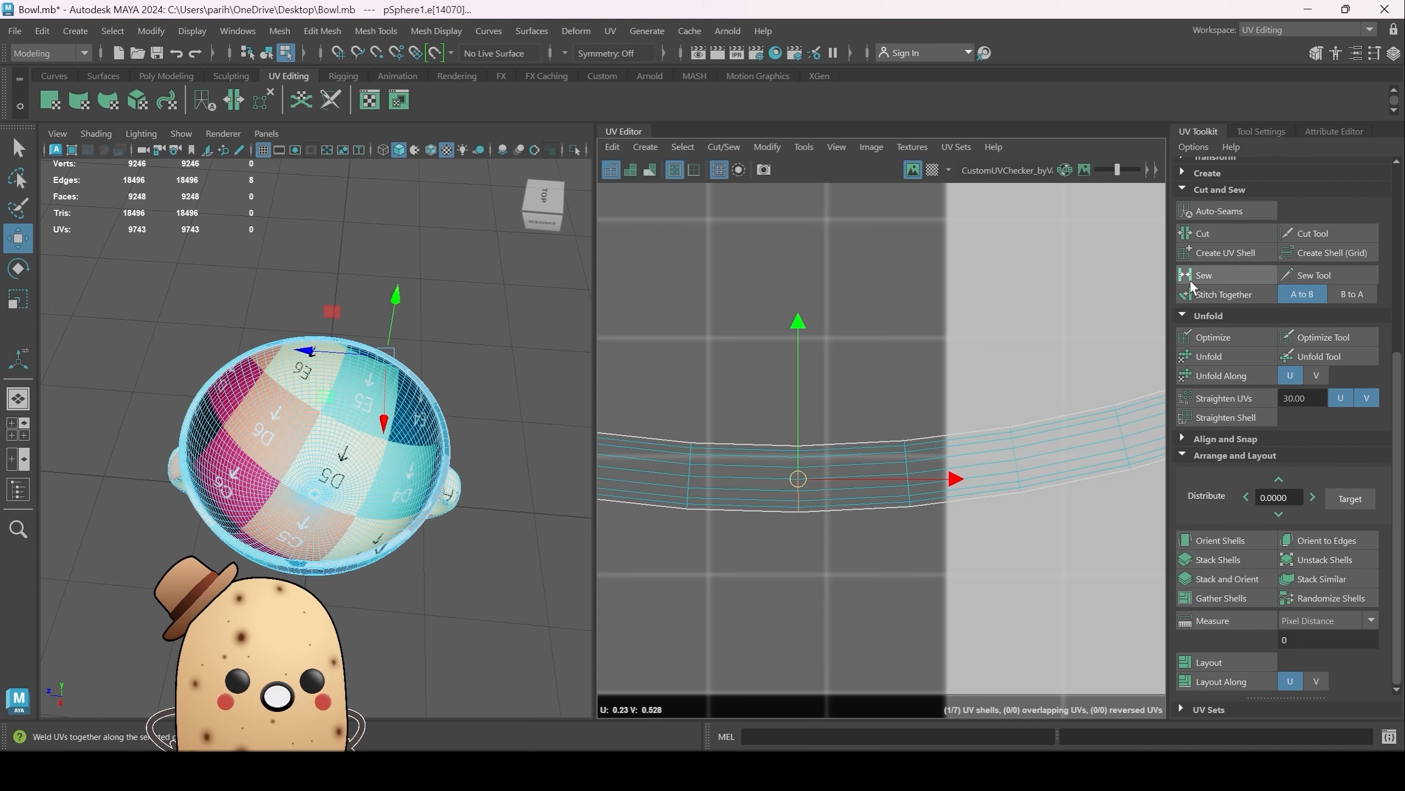
pyautogui.scroll(-4, 904, 366)
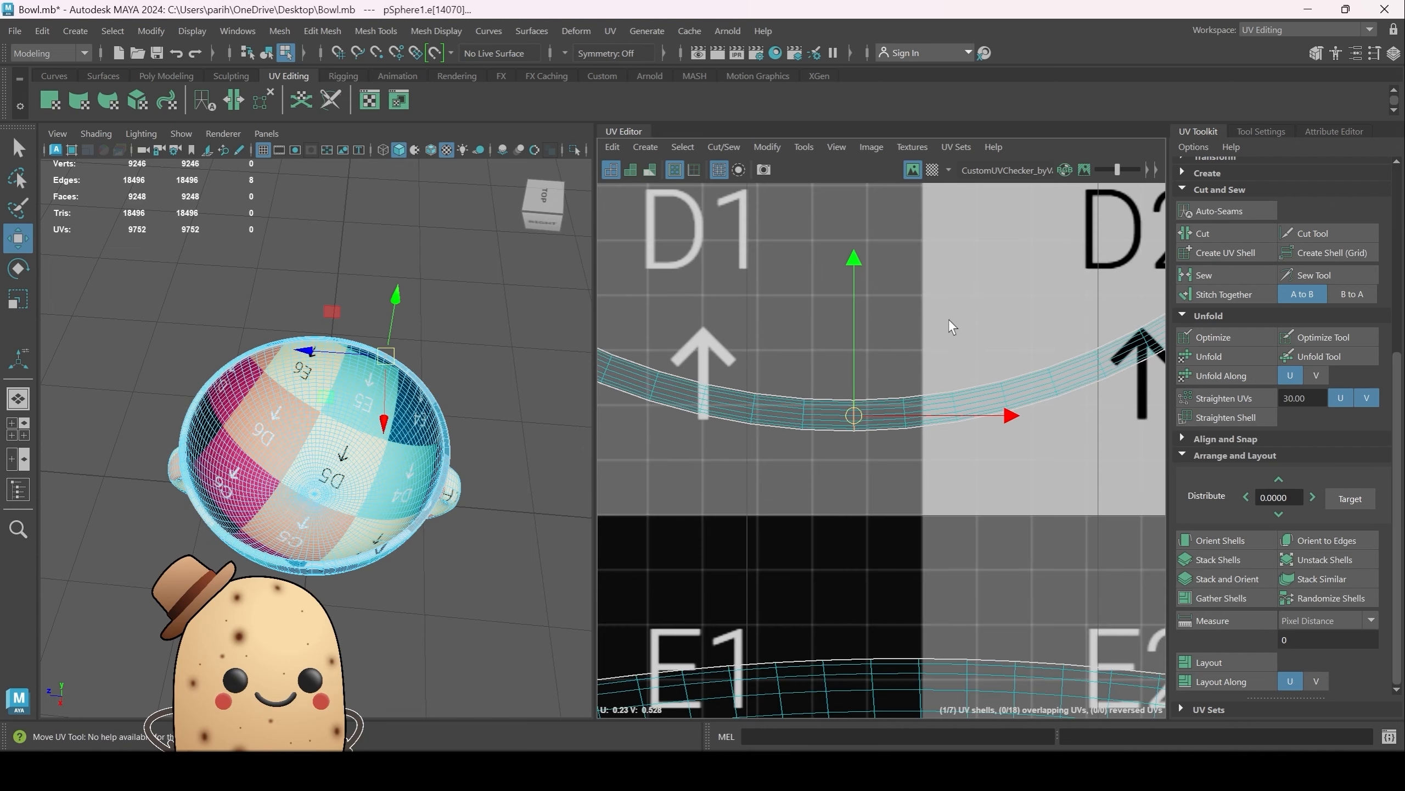
pyautogui.moveTo(950, 324); pyautogui.dragTo(925, 479, button='middle')
pyautogui.hotkey('ctrl', 'z')
# Step: Select the whole ring-shaped shell and unfold it so the cut ring opens up
pyautogui.scroll(-3, 932, 361)
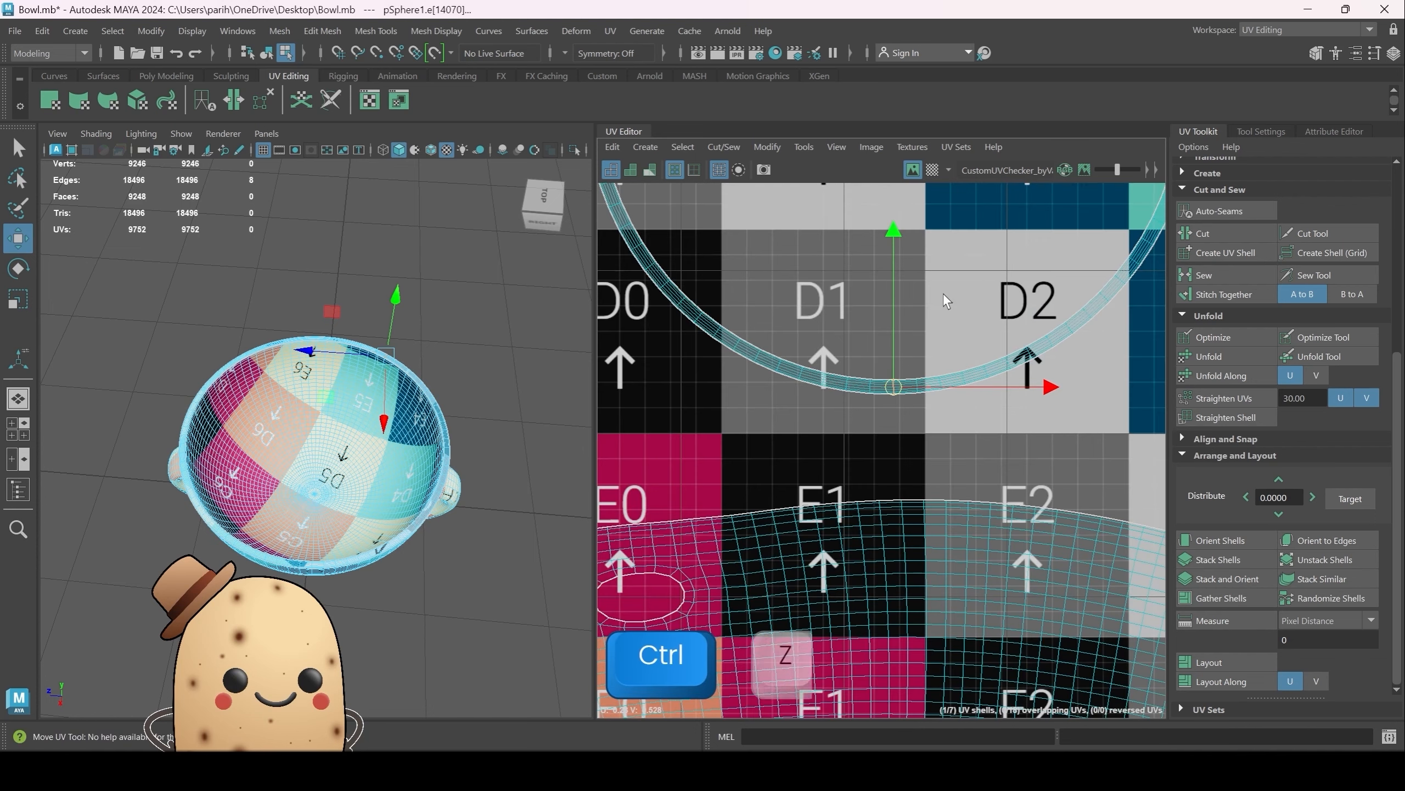
pyautogui.scroll(-2, 946, 302)
pyautogui.keyDown('alt'); pyautogui.moveTo(961, 269); pyautogui.dragTo(917, 483, button='middle'); pyautogui.keyUp('alt')
pyautogui.moveTo(872, 330); pyautogui.dragTo(794, 301, button='right')
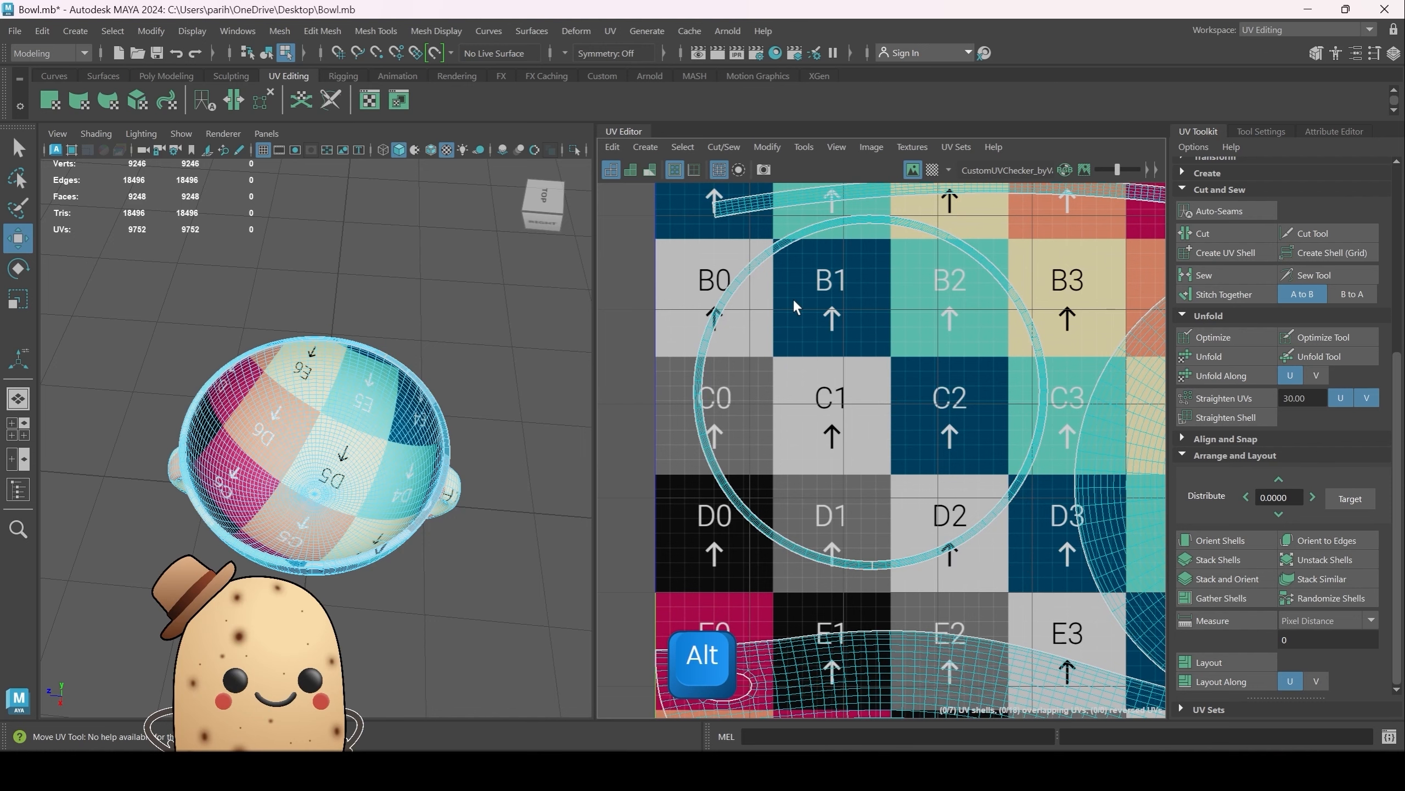
pyautogui.click(773, 252)
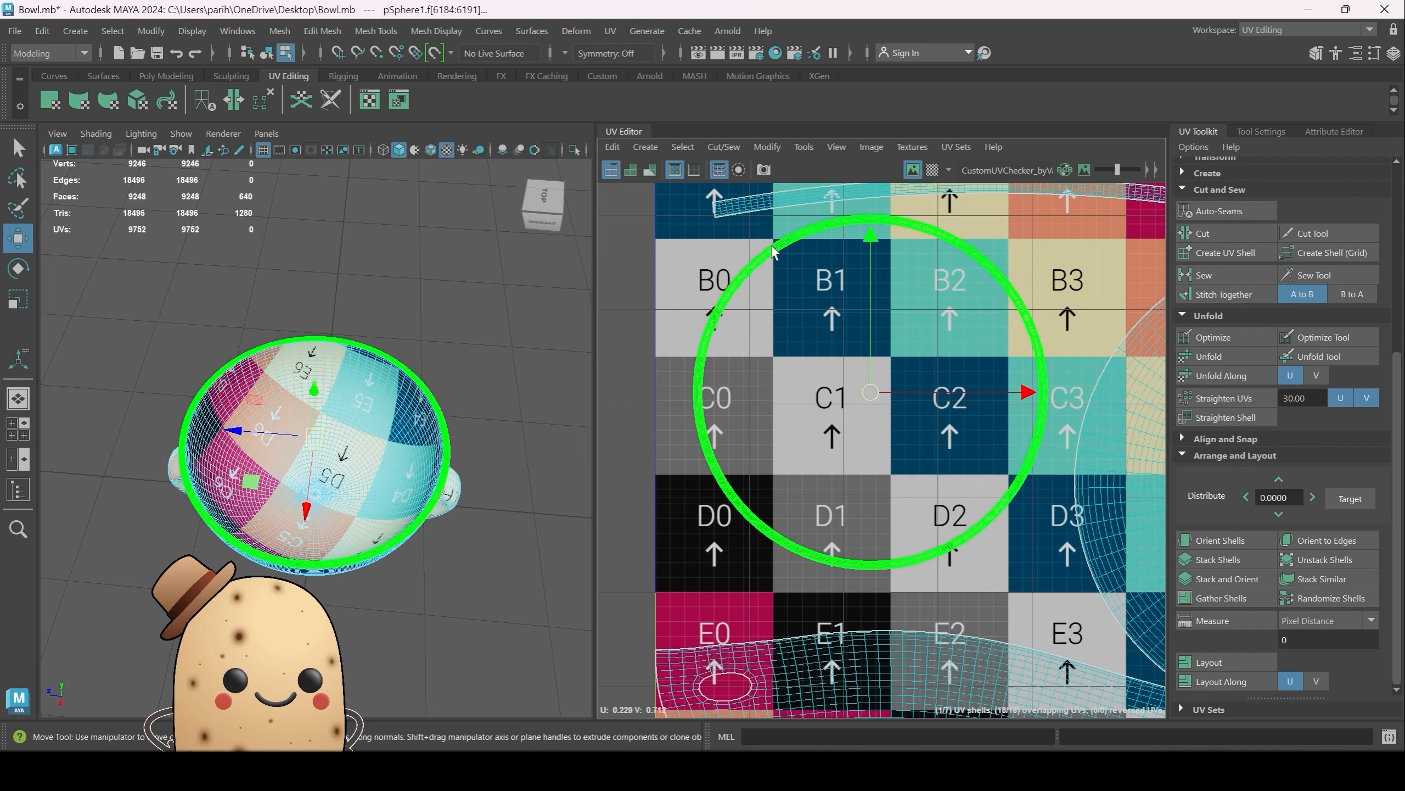
pyautogui.hotkey('ctrl', 'u')
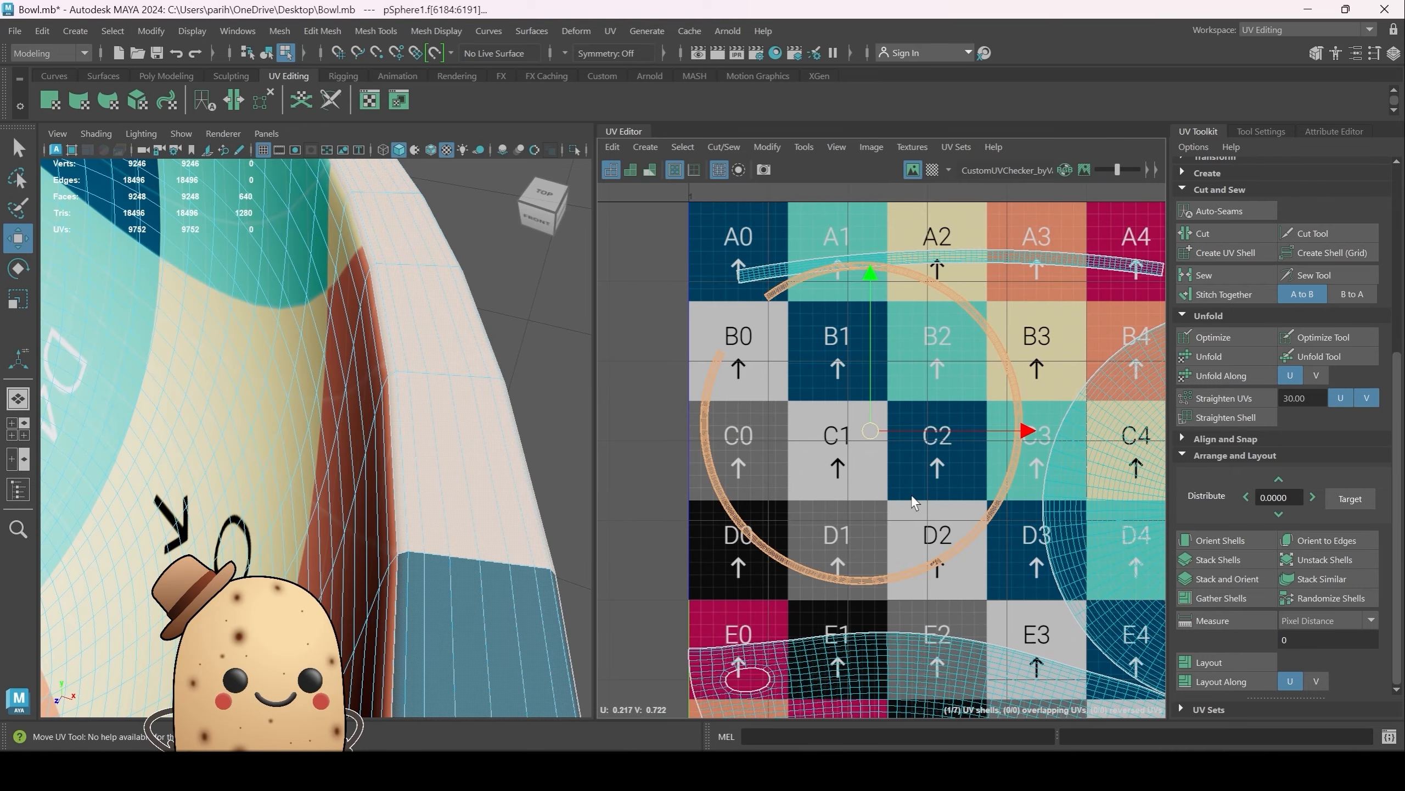
# Step: Straighten the opened ring shell's UVs in both U and V with an angle of 30 and inspect the result
pyautogui.scroll(-1, 995, 541)
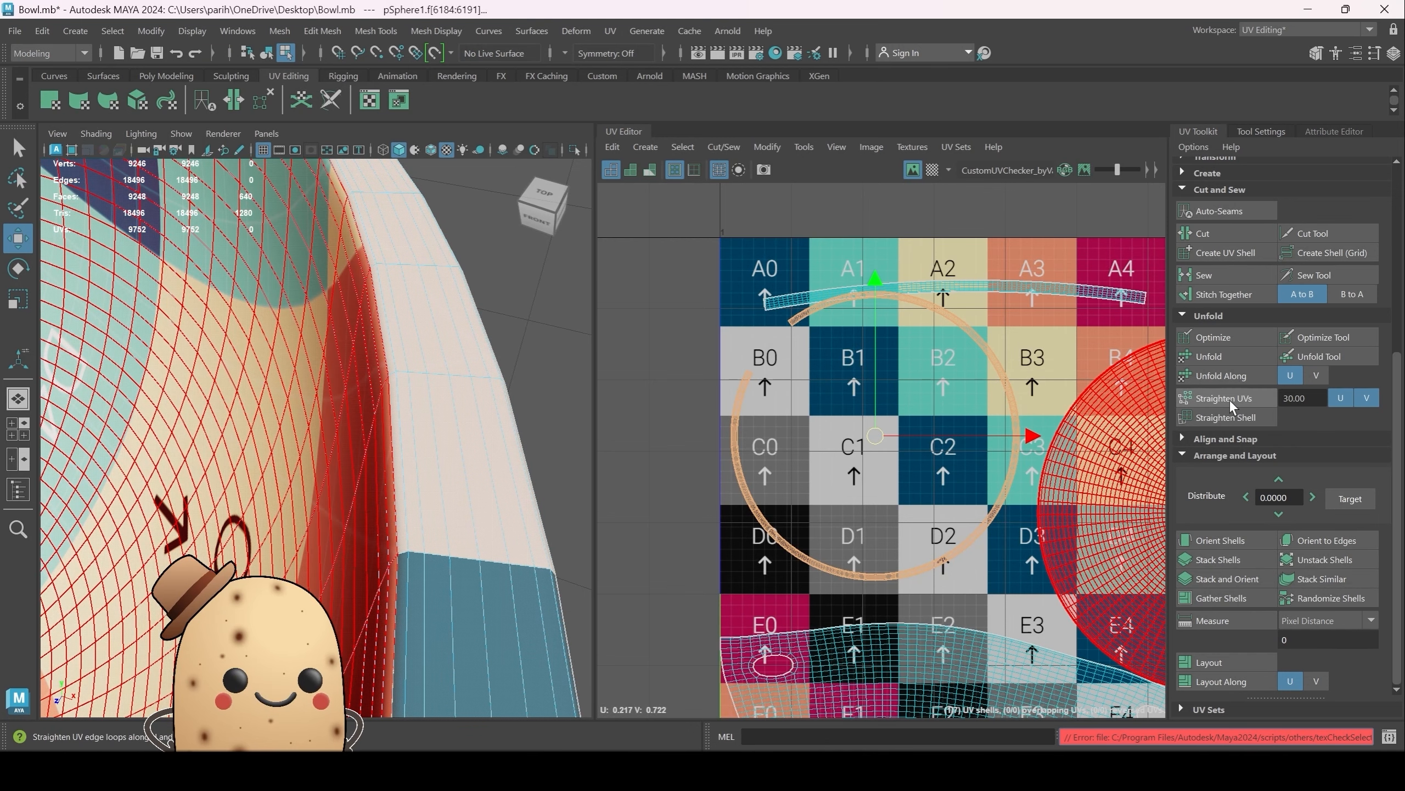
pyautogui.click(1008, 482)
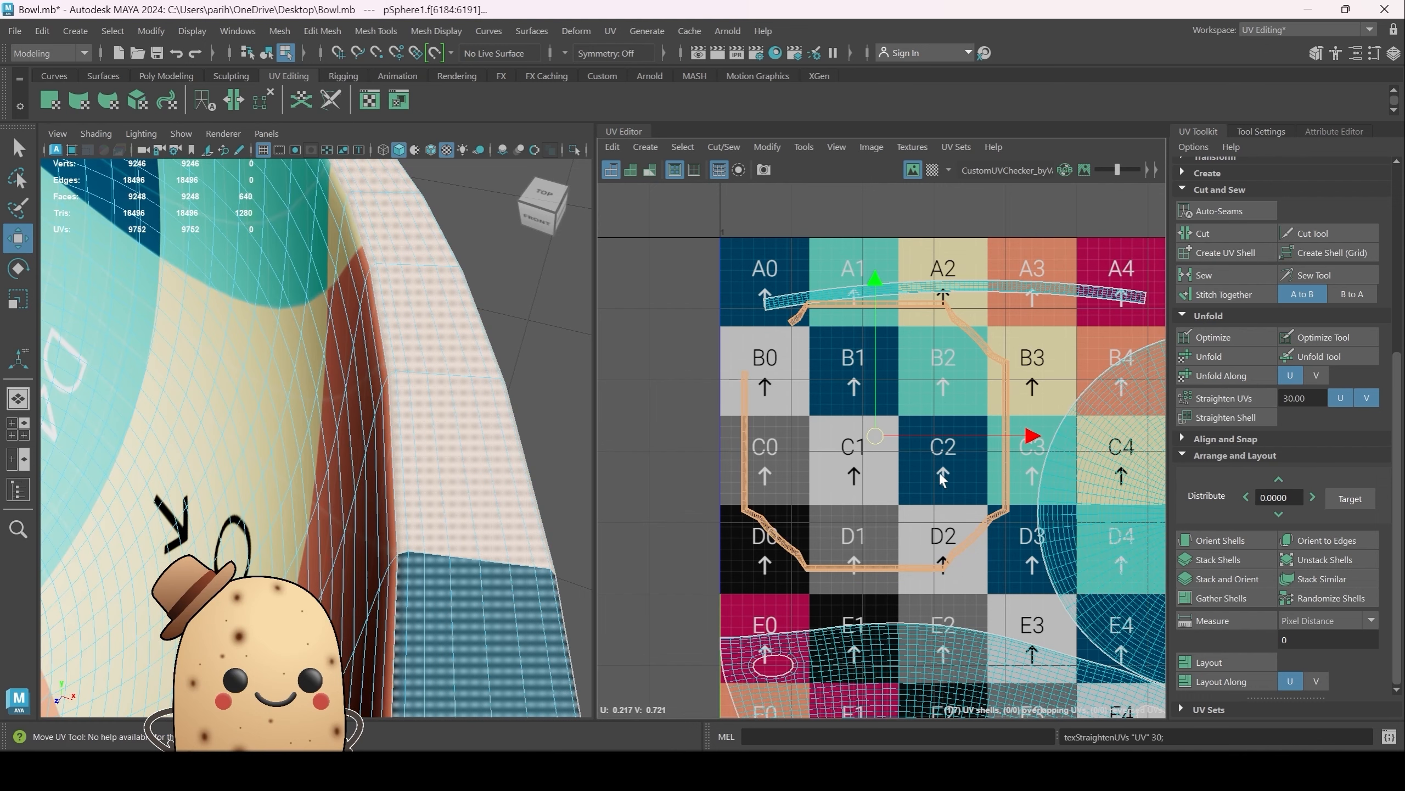
pyautogui.scroll(6, 821, 519)
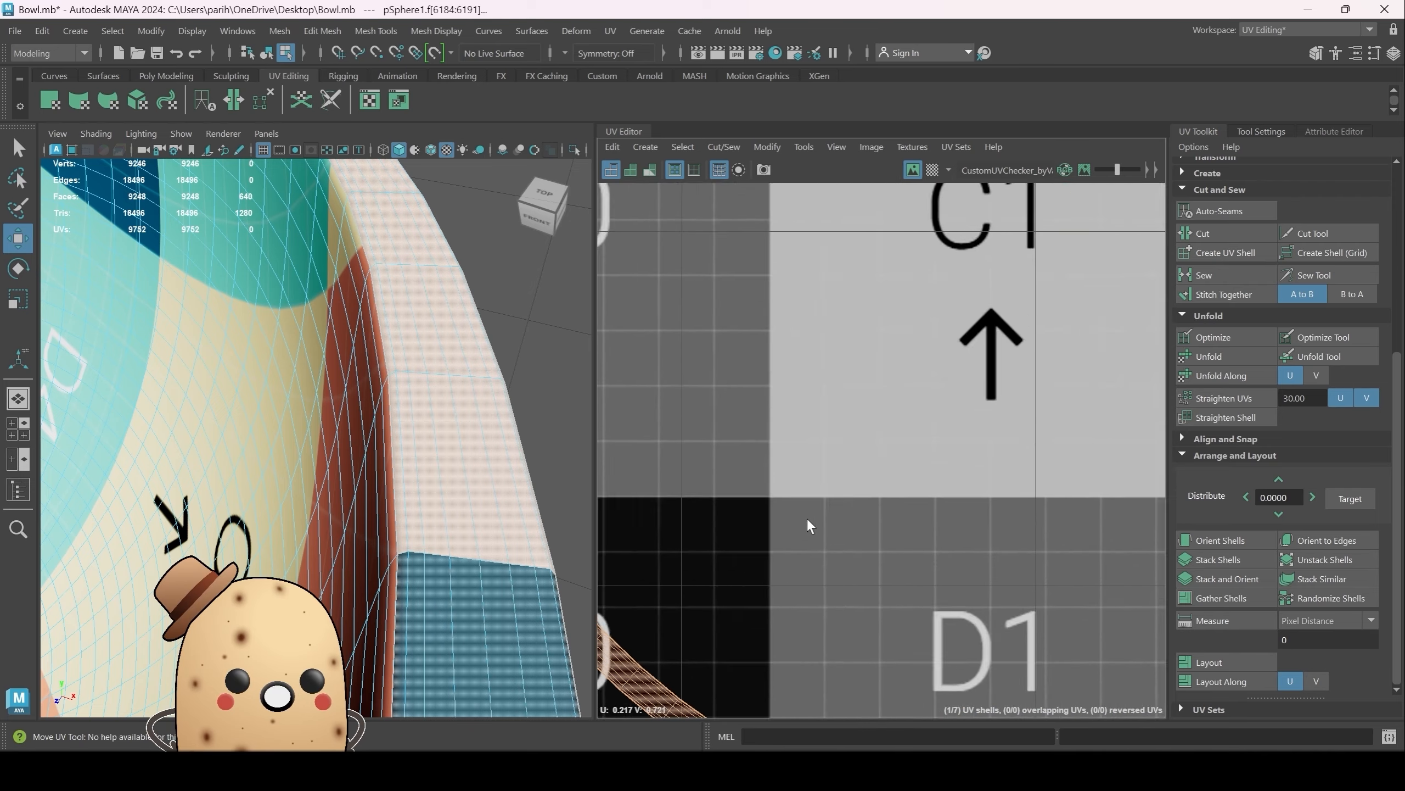
pyautogui.scroll(-3, 817, 521)
pyautogui.scroll(-2, 853, 520)
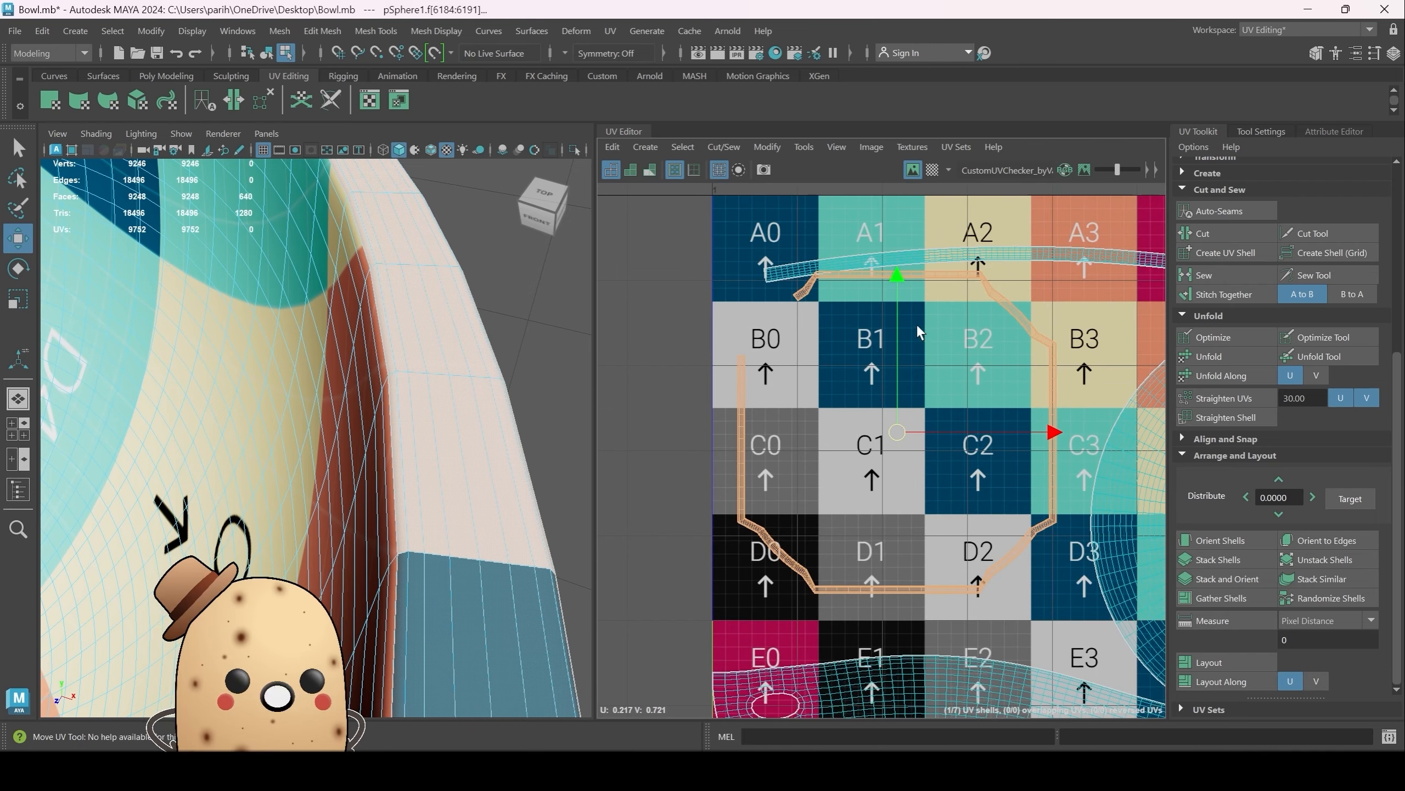
# Step: Undo the last UV straightening of the opened ring shell
pyautogui.scroll(1, 925, 317)
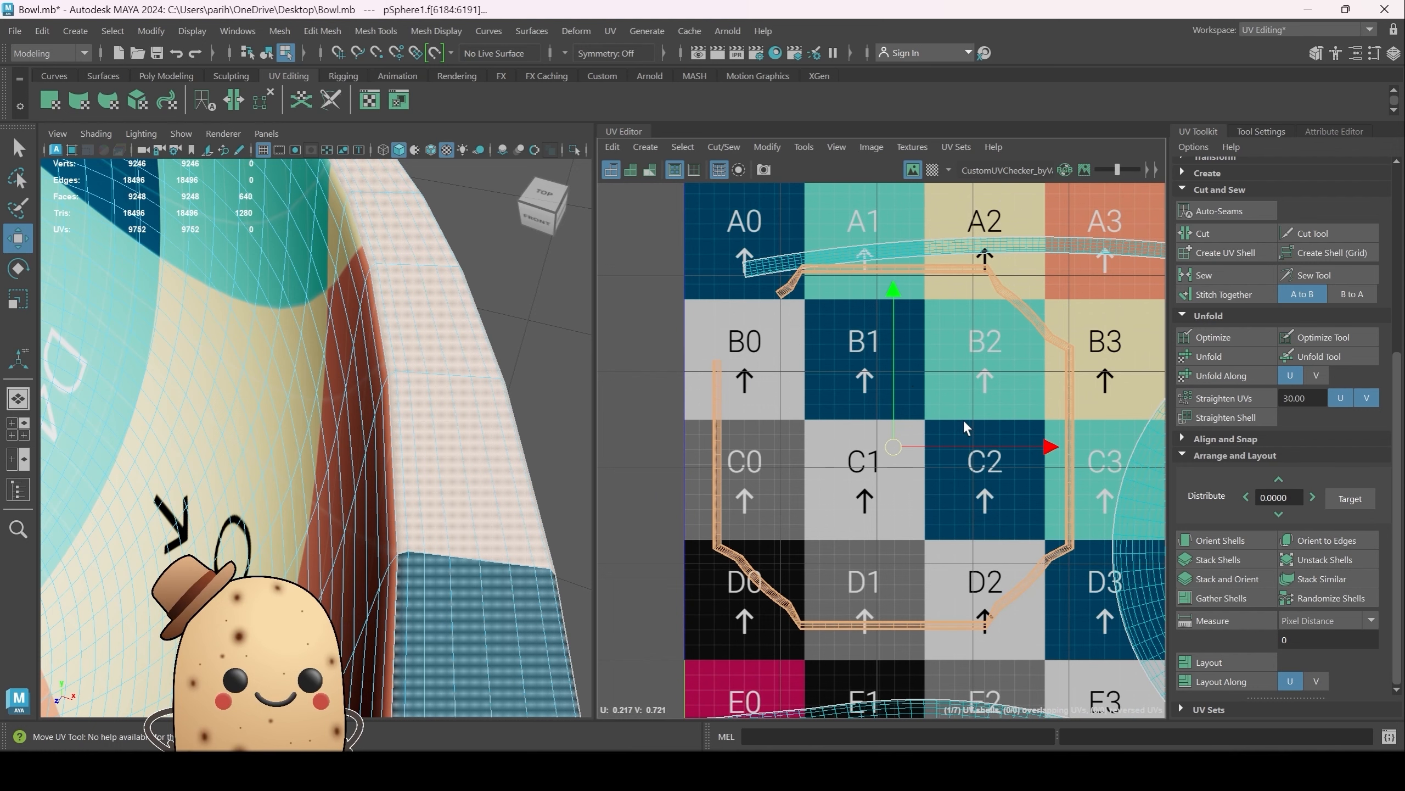
pyautogui.press('ctrl')
pyautogui.hotkey('ctrl', 'z')
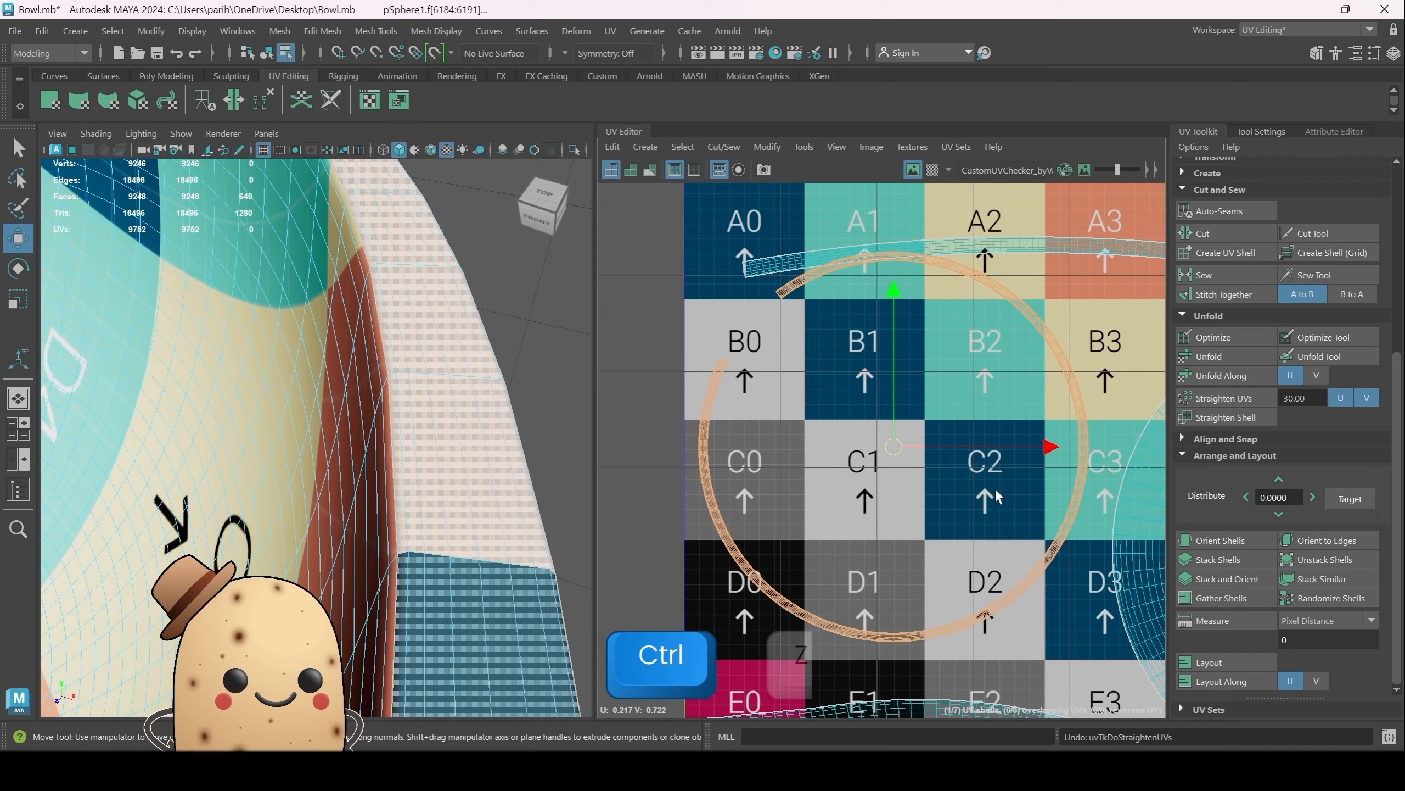
# Step: Select one lengthwise edge loop on the opened ring shell and straighten the whole shell along it
pyautogui.scroll(2, 996, 491)
pyautogui.scroll(2, 966, 557)
pyautogui.keyDown('alt'); pyautogui.moveTo(924, 604); pyautogui.dragTo(1105, 288, button='middle'); pyautogui.keyUp('alt')
pyautogui.scroll(6, 919, 443)
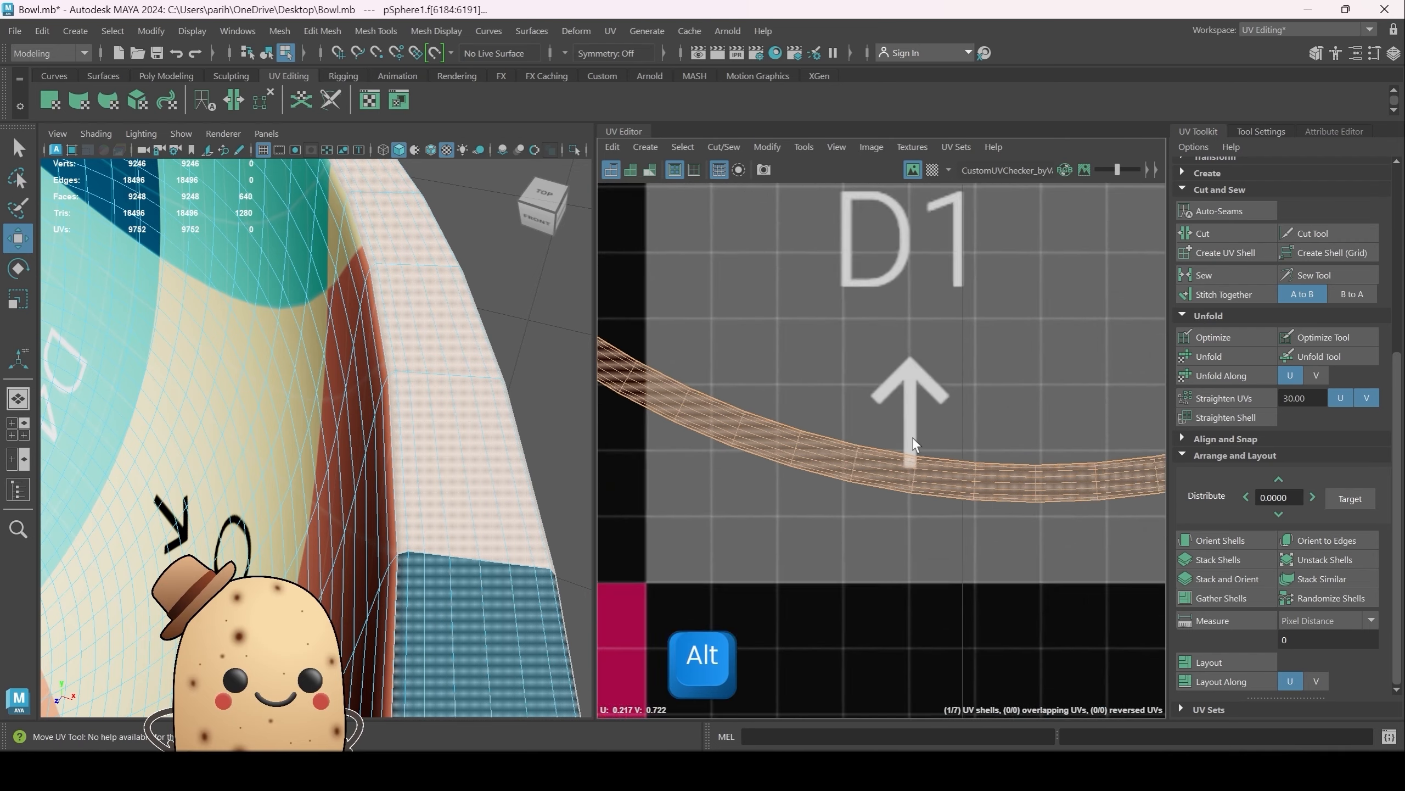
pyautogui.moveTo(928, 514); pyautogui.dragTo(930, 575, button='right')
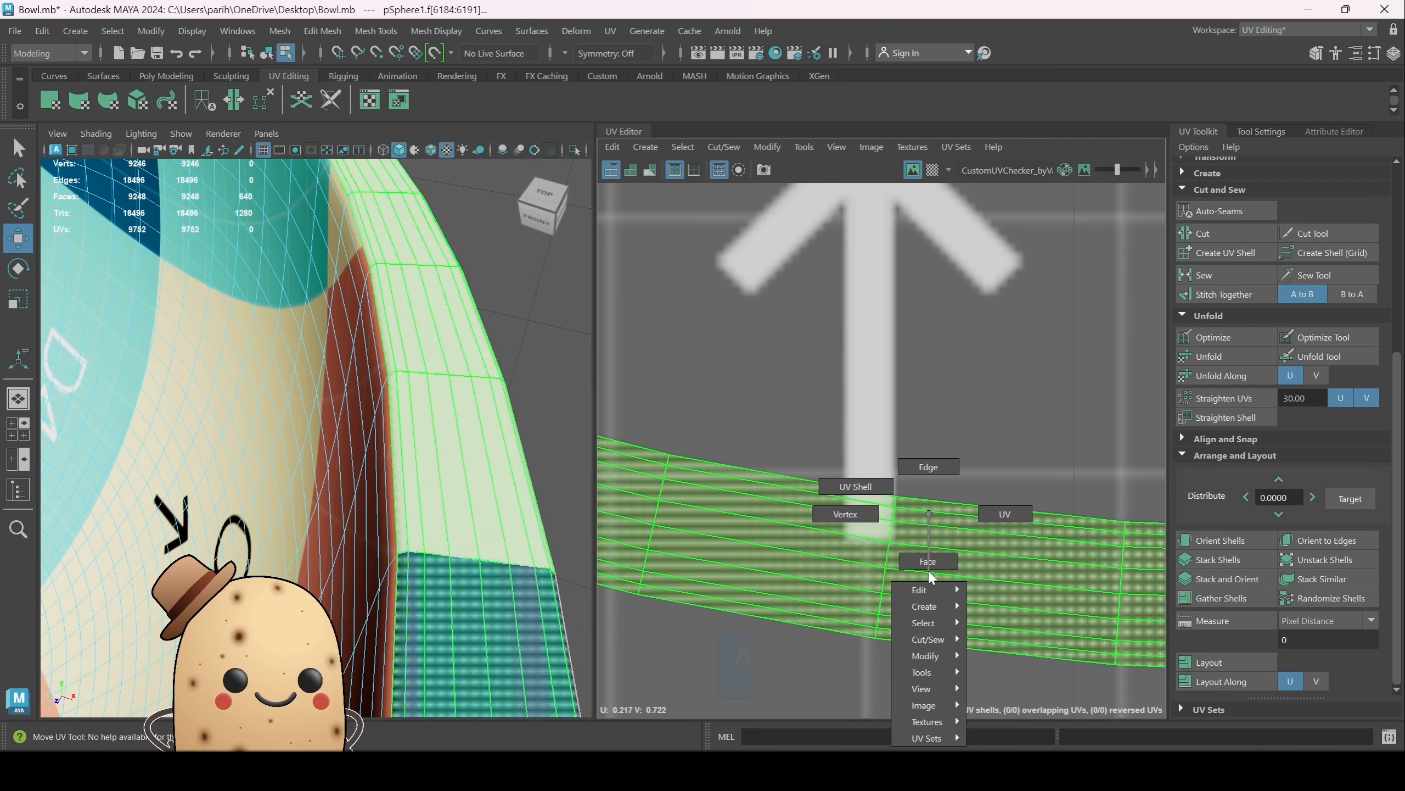
pyautogui.moveTo(931, 517); pyautogui.dragTo(941, 513, button='right')
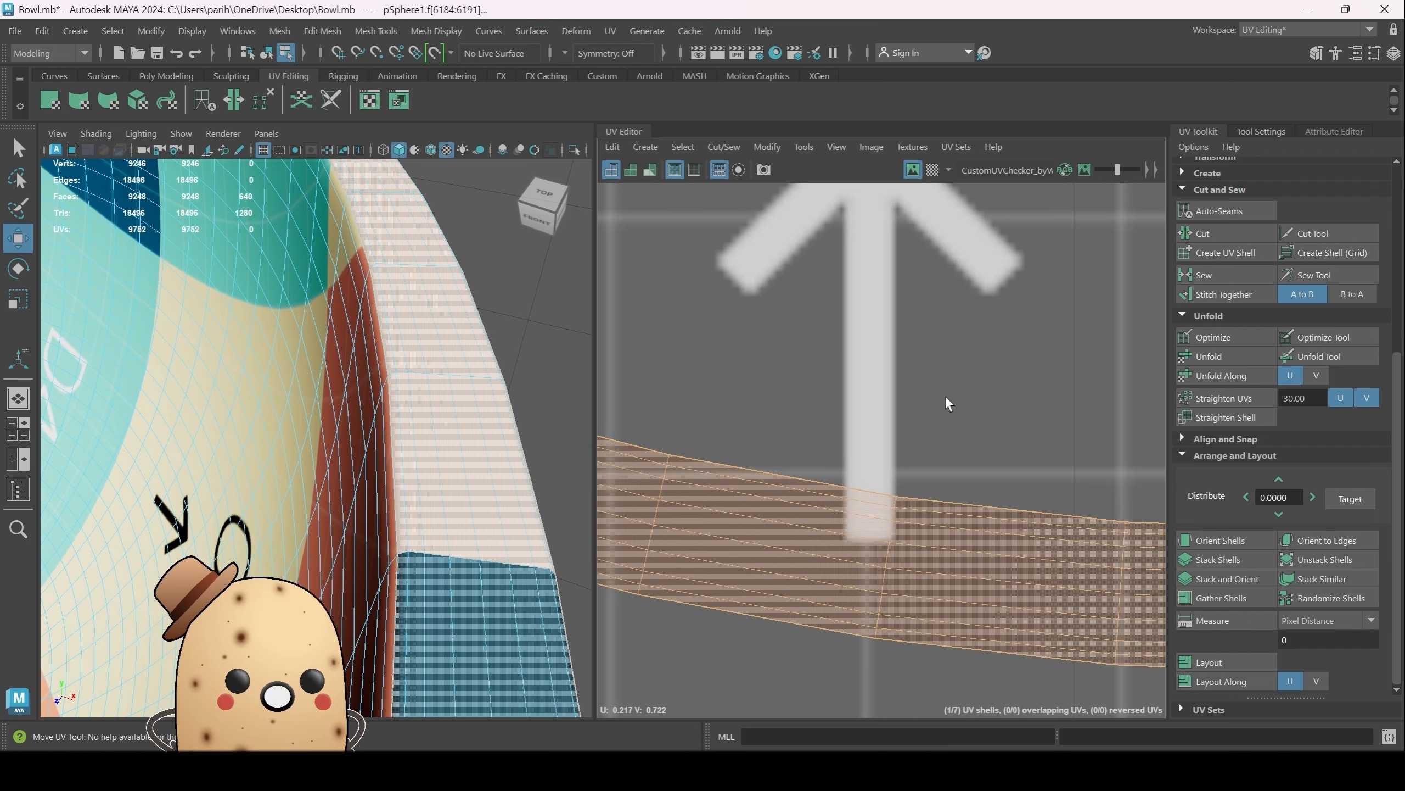
pyautogui.moveTo(945, 397); pyautogui.dragTo(947, 353, button='right')
pyautogui.scroll(2, 960, 500)
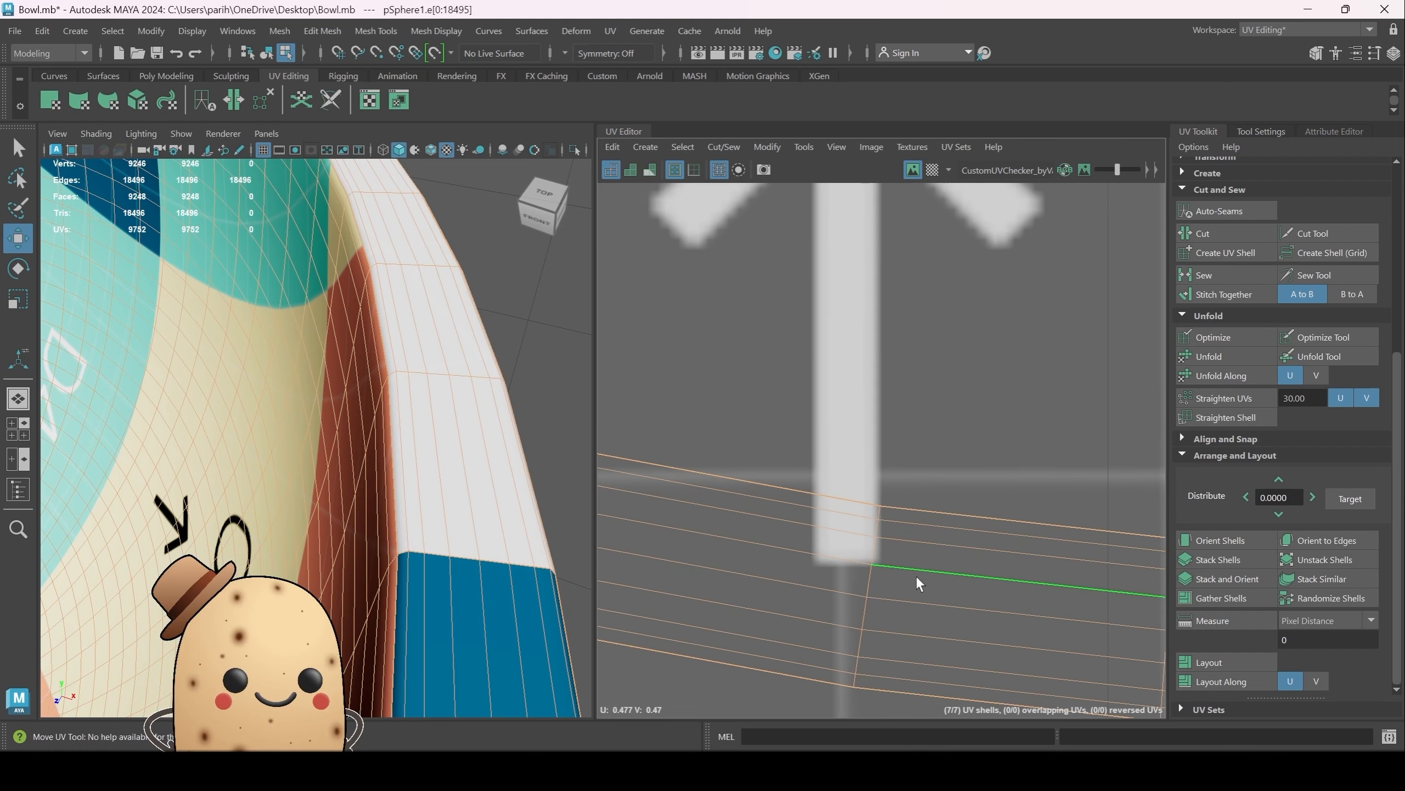
pyautogui.doubleClick(918, 526)
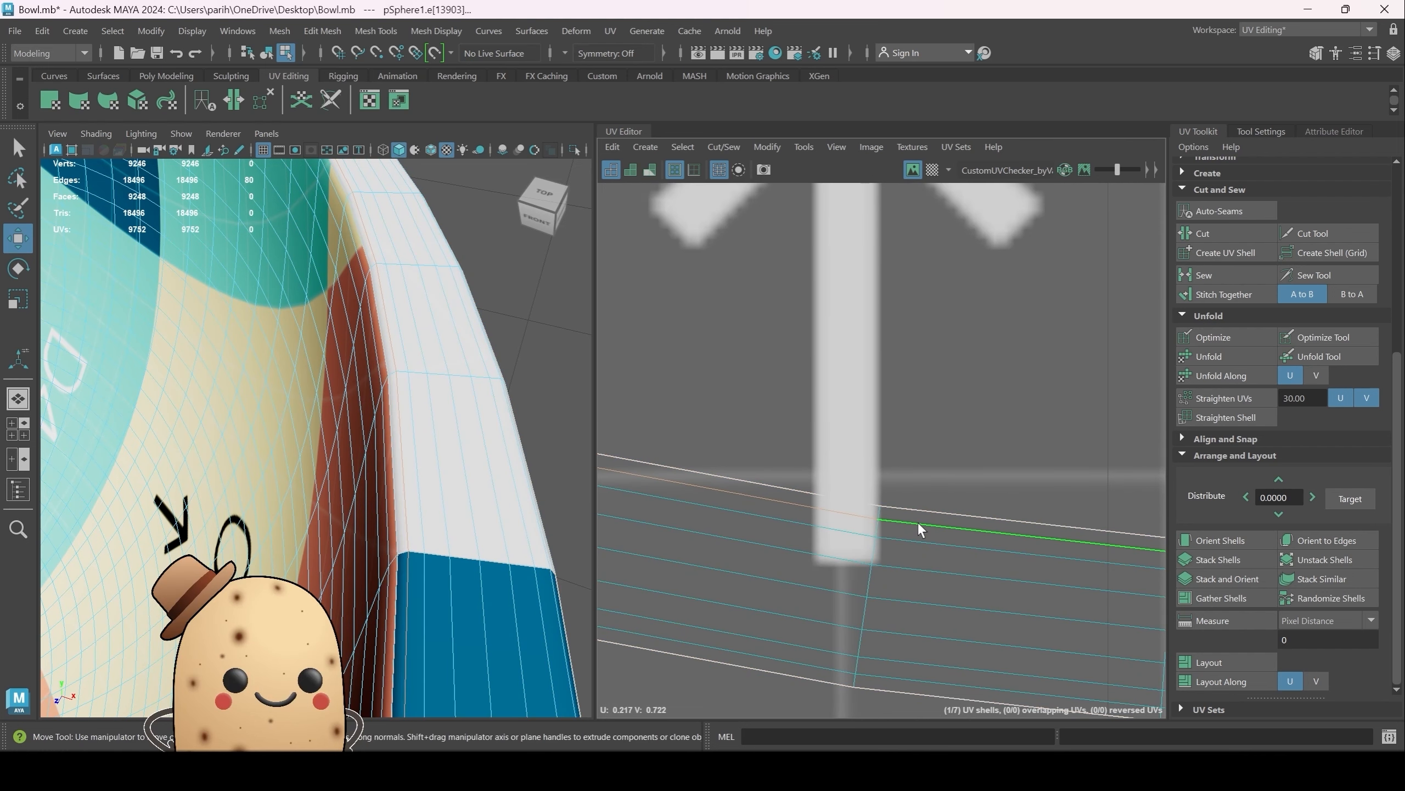
pyautogui.scroll(-3, 927, 518)
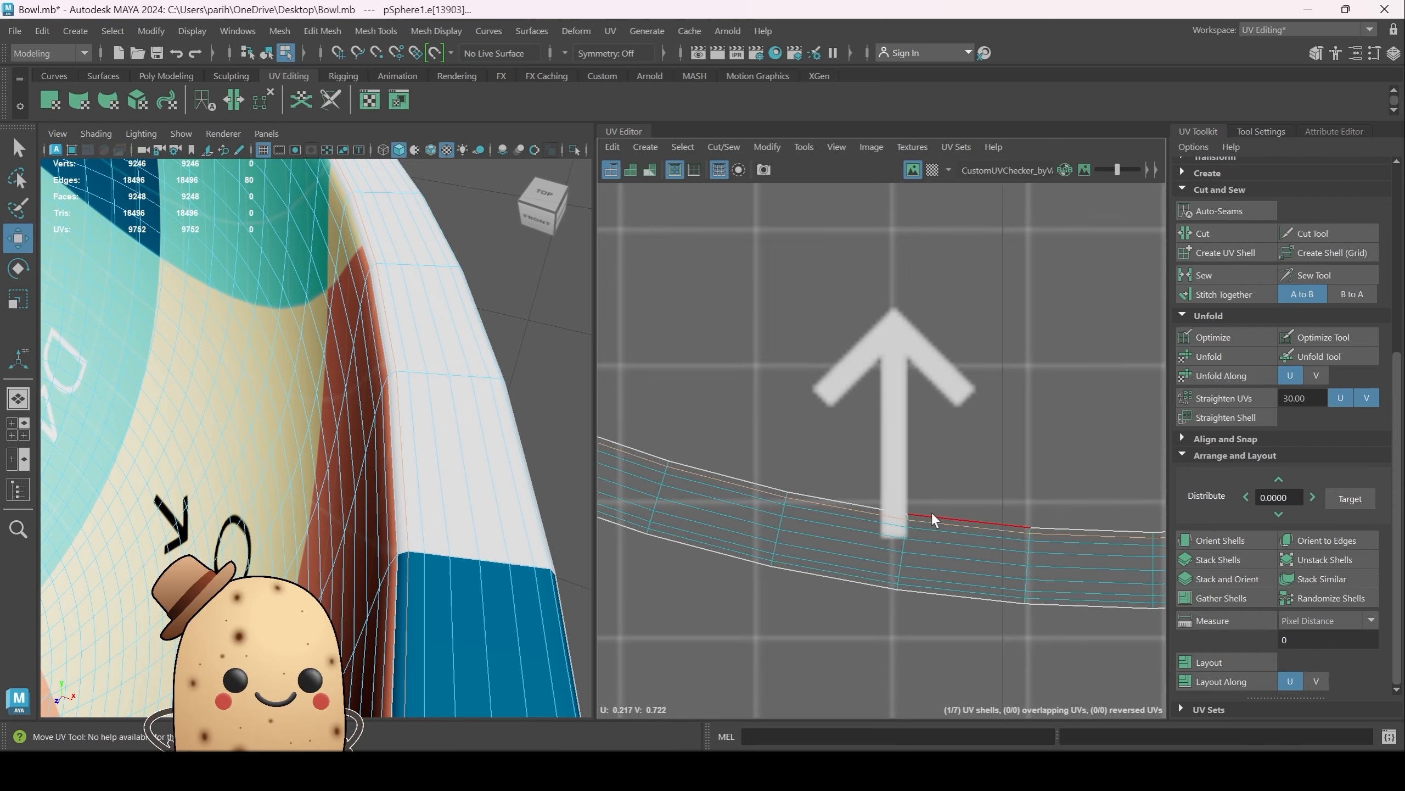
pyautogui.scroll(-2, 934, 519)
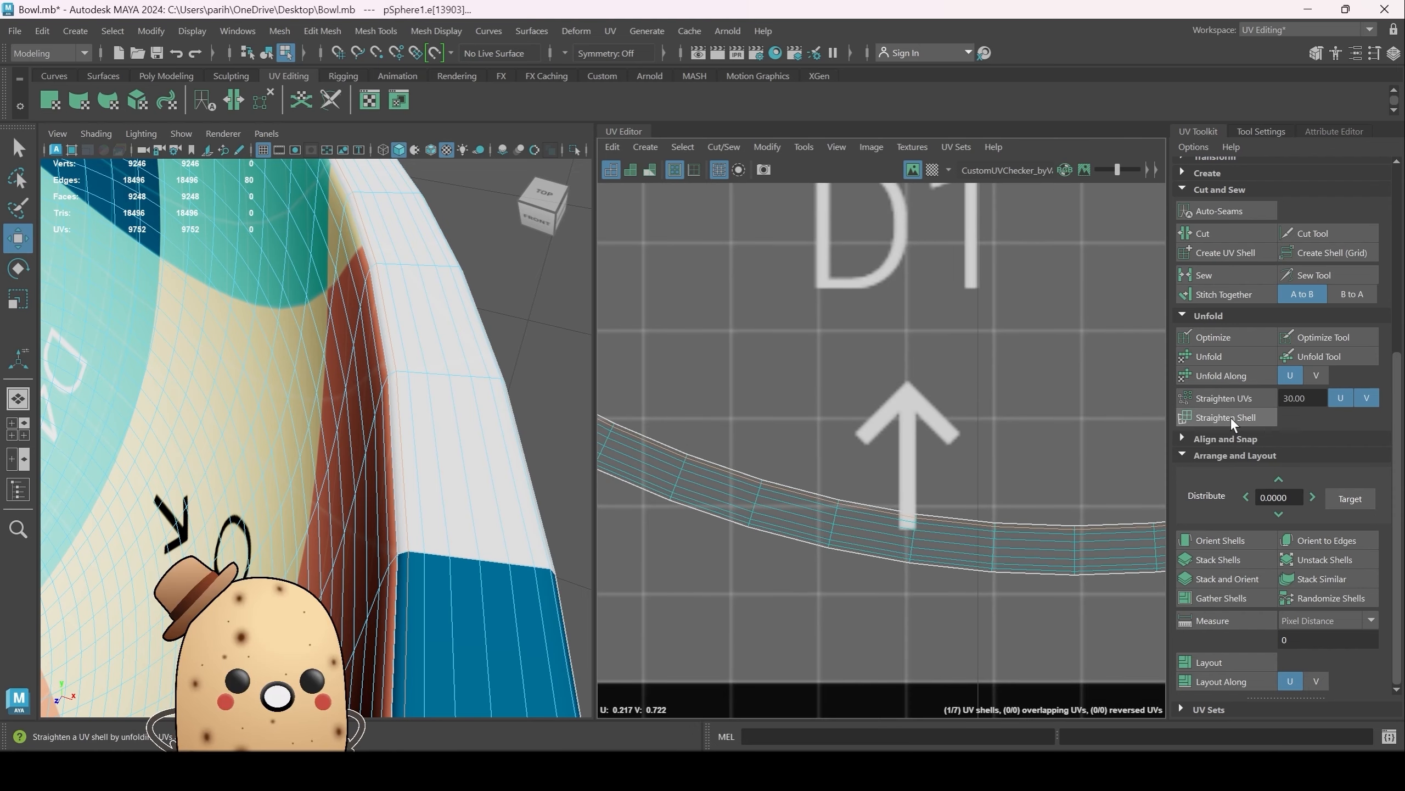
pyautogui.click(1225, 400)
# Step: Try straightening the strip shell again from a lengthwise edge loop near its opposite long border, and undo that straightening
pyautogui.scroll(-8, 933, 425)
pyautogui.scroll(8, 891, 271)
pyautogui.keyDown('alt'); pyautogui.moveTo(891, 271); pyautogui.dragTo(1021, 447, button='middle'); pyautogui.keyUp('alt')
pyautogui.scroll(5, 940, 455)
pyautogui.scroll(1, 905, 494)
pyautogui.keyDown('alt'); pyautogui.moveTo(746, 333); pyautogui.dragTo(1032, 437, button='middle'); pyautogui.keyUp('alt')
pyautogui.scroll(10, 872, 403)
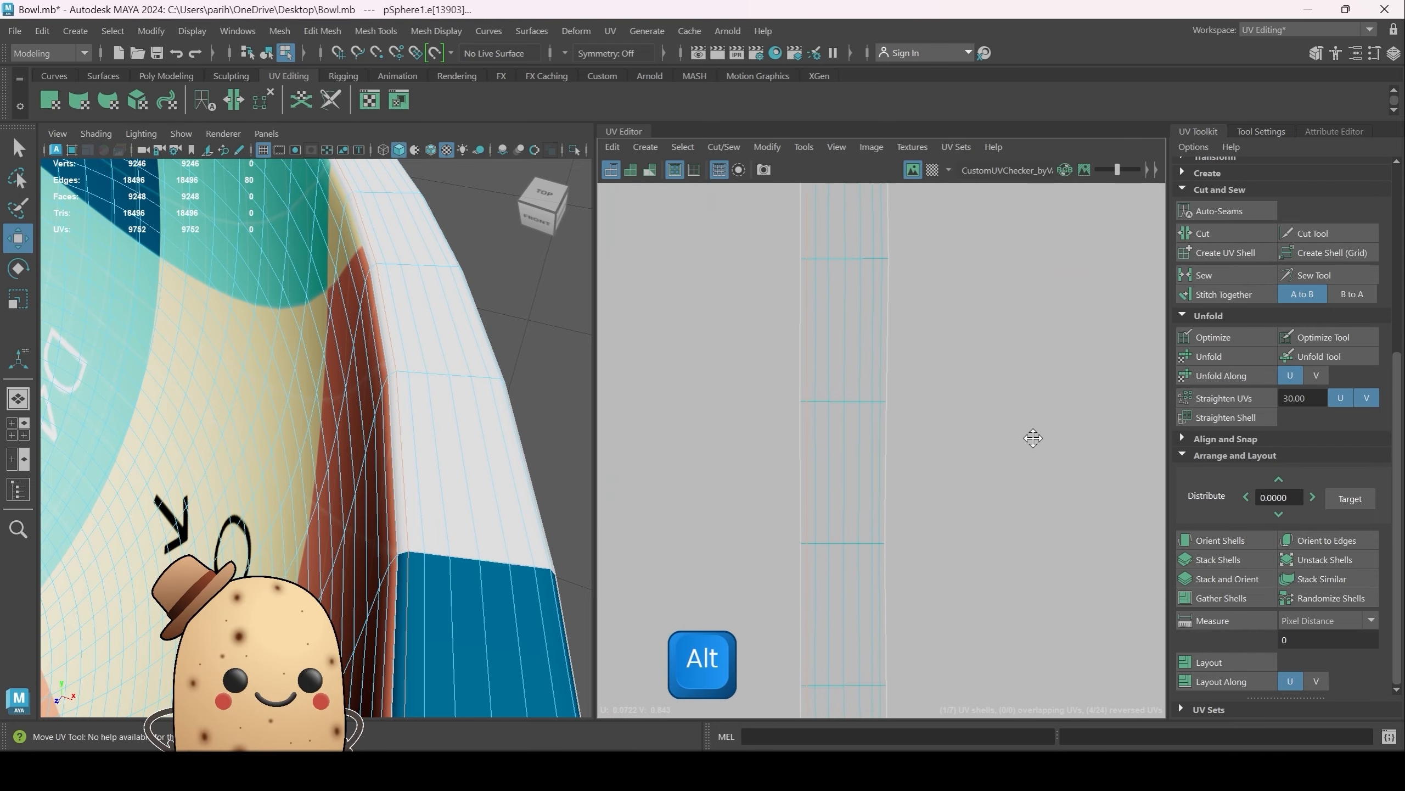
pyautogui.keyDown('alt'); pyautogui.moveTo(773, 388); pyautogui.dragTo(864, 386, button='middle'); pyautogui.keyUp('alt')
pyautogui.click(901, 397)
pyautogui.click(923, 410)
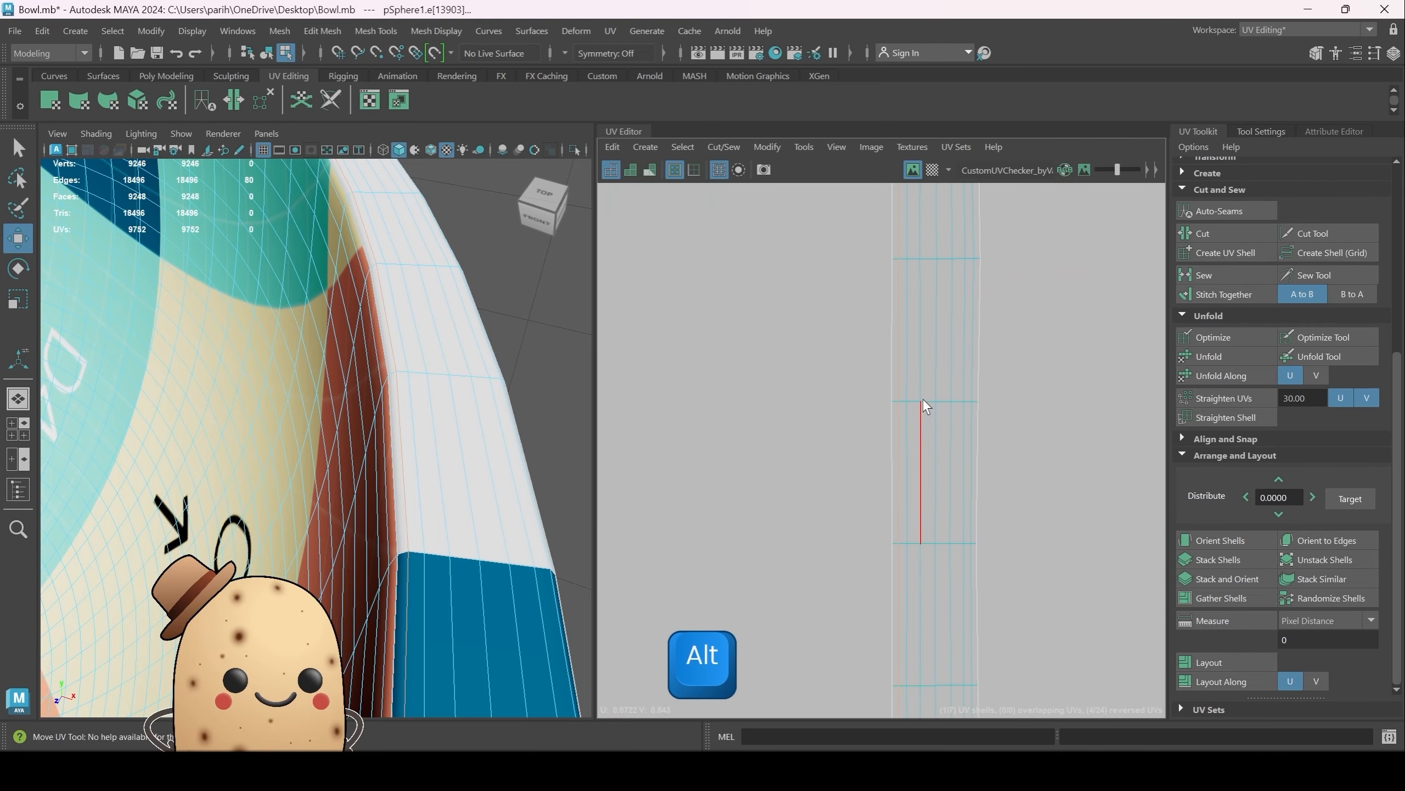
pyautogui.click(974, 388)
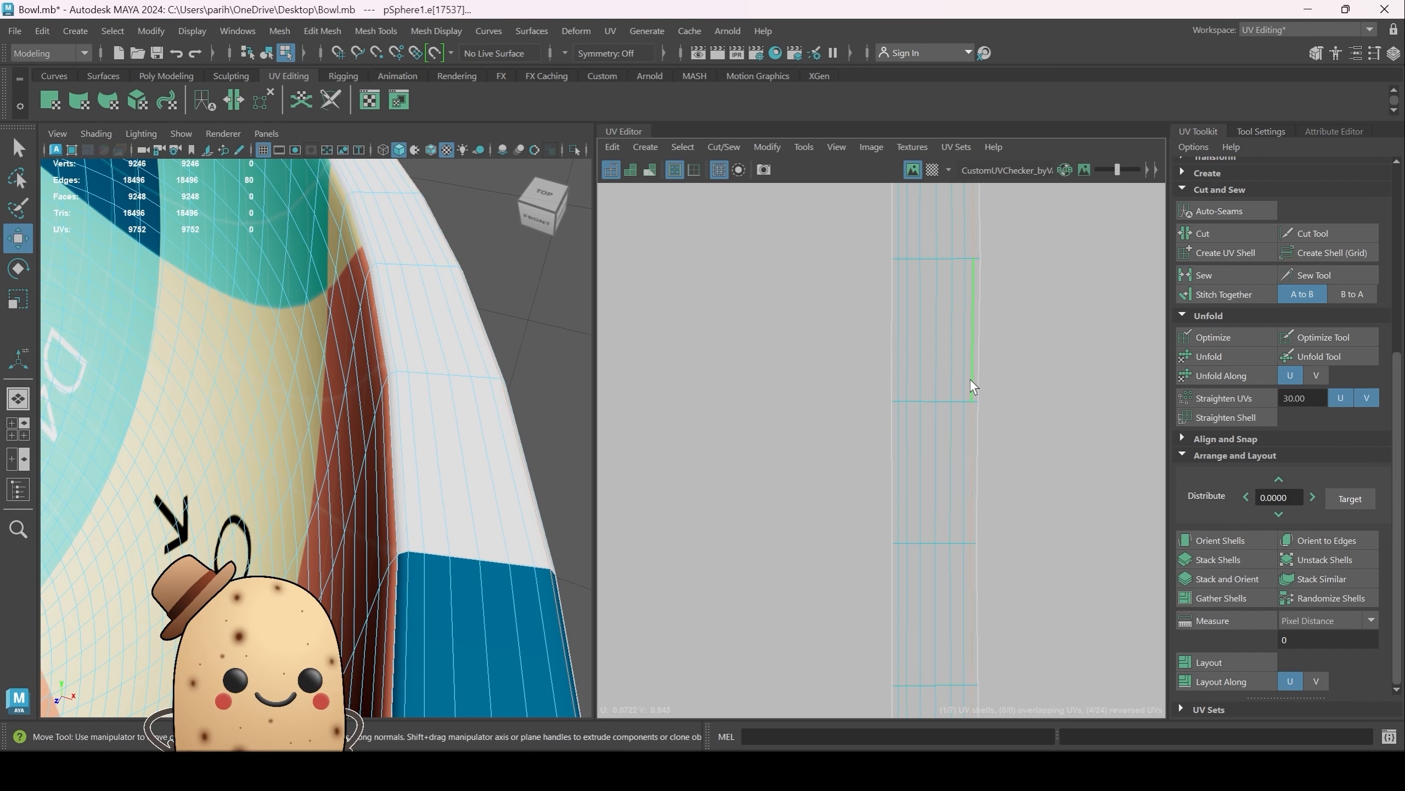
pyautogui.click(1226, 417)
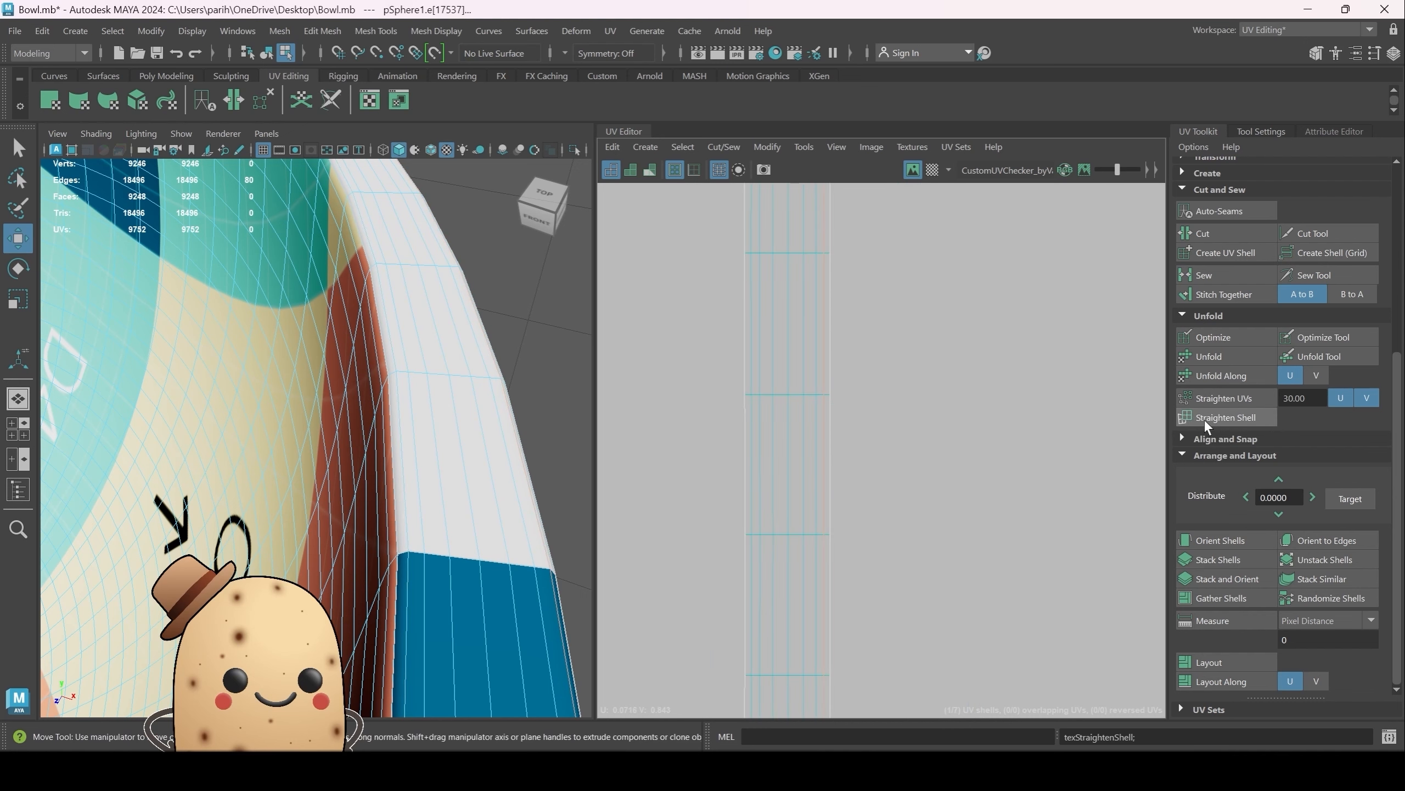
pyautogui.scroll(-3, 1011, 400)
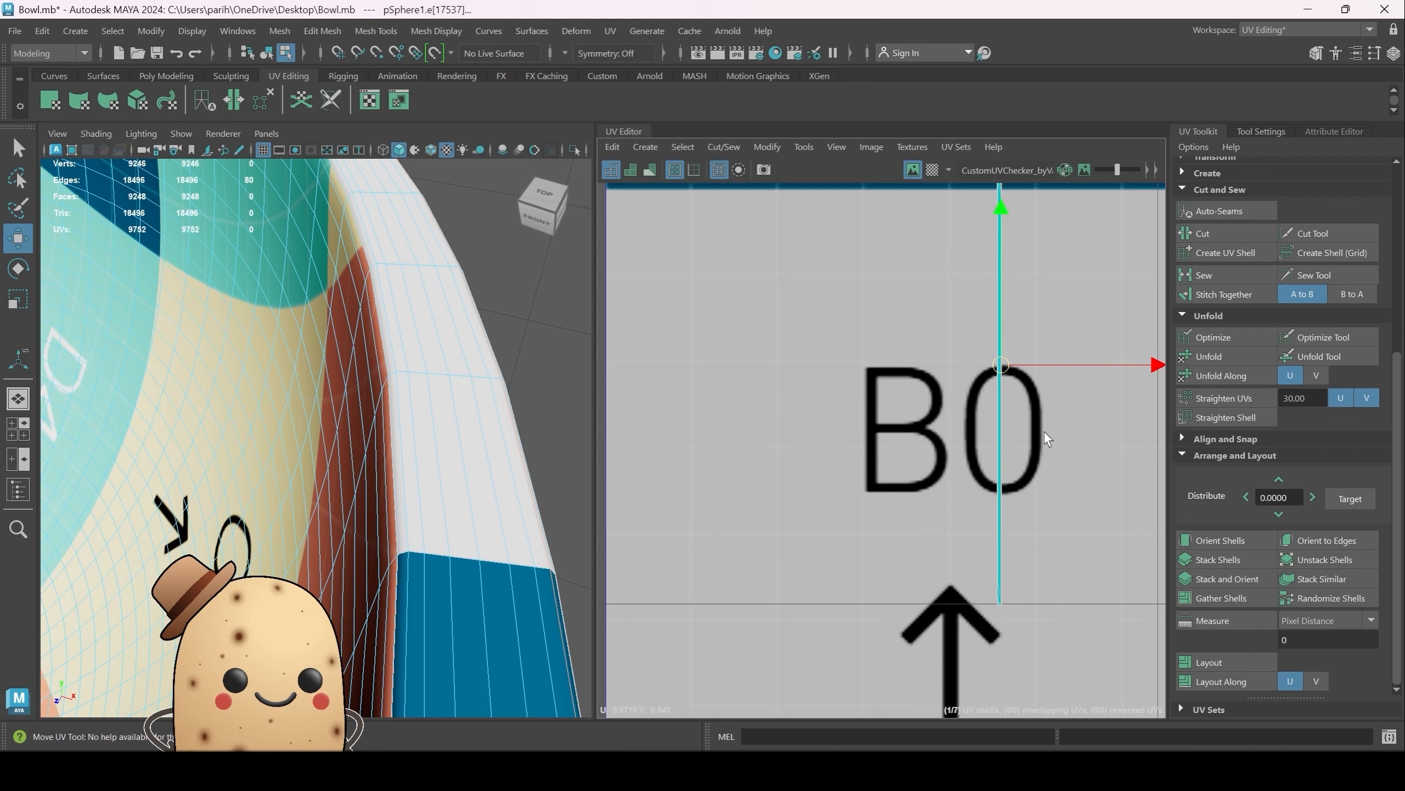
pyautogui.hotkey('ctrl', 'z')
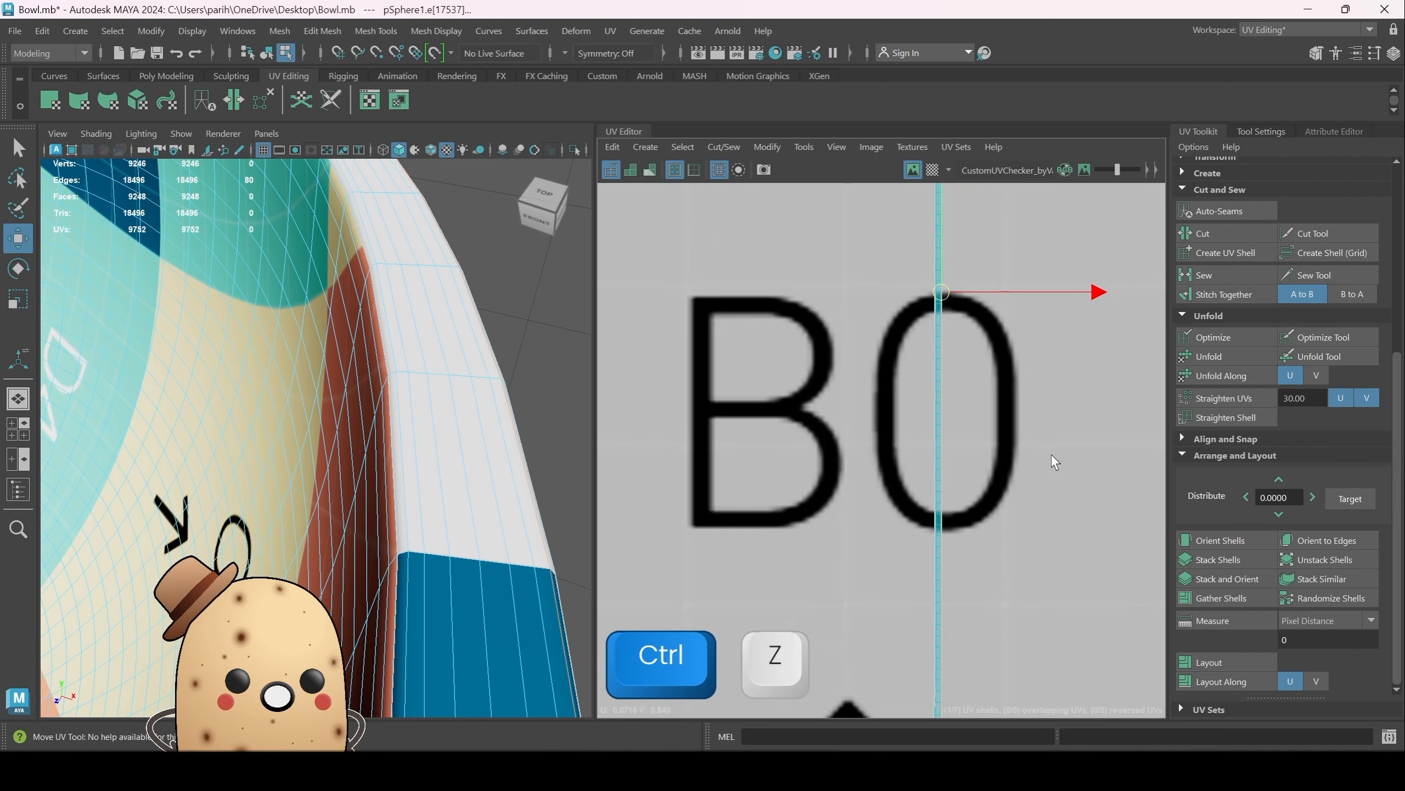
# Step: Examine the straightened strip shell up close along its length and at its upper end
pyautogui.scroll(3, 1052, 455)
pyautogui.keyDown('alt'); pyautogui.moveTo(938, 456); pyautogui.dragTo(996, 430, button='middle'); pyautogui.keyUp('alt')
pyautogui.scroll(3, 962, 422)
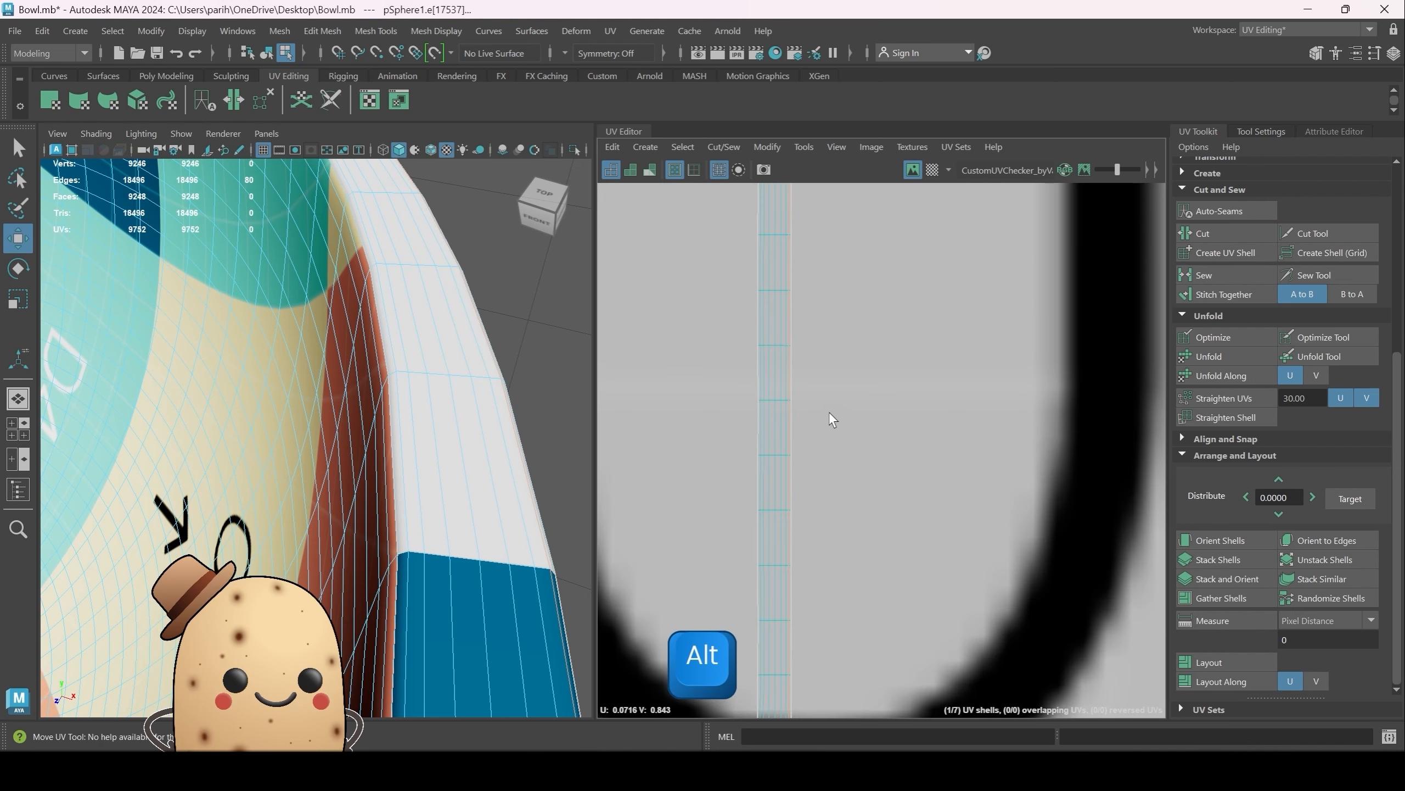
pyautogui.scroll(2, 833, 419)
pyautogui.keyDown('alt'); pyautogui.moveTo(875, 437); pyautogui.dragTo(995, 421, button='middle'); pyautogui.keyUp('alt')
pyautogui.scroll(-4, 982, 420)
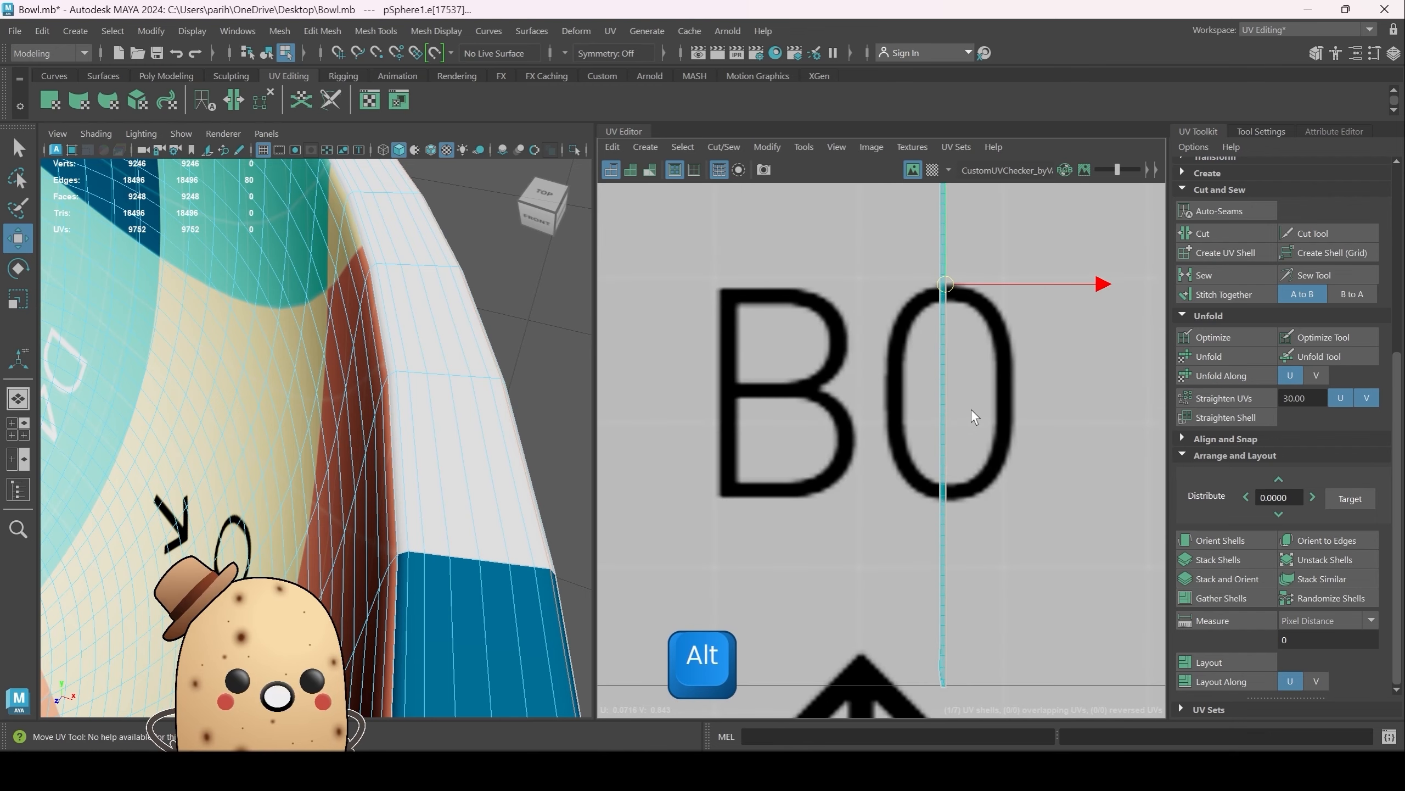
pyautogui.scroll(5, 974, 417)
pyautogui.scroll(-5, 937, 433)
pyautogui.keyDown('alt'); pyautogui.moveTo(987, 293); pyautogui.dragTo(981, 440, button='middle'); pyautogui.keyUp('alt')
pyautogui.scroll(3, 942, 363)
pyautogui.keyDown('alt'); pyautogui.moveTo(935, 354); pyautogui.dragTo(1005, 548, button='middle'); pyautogui.keyUp('alt')
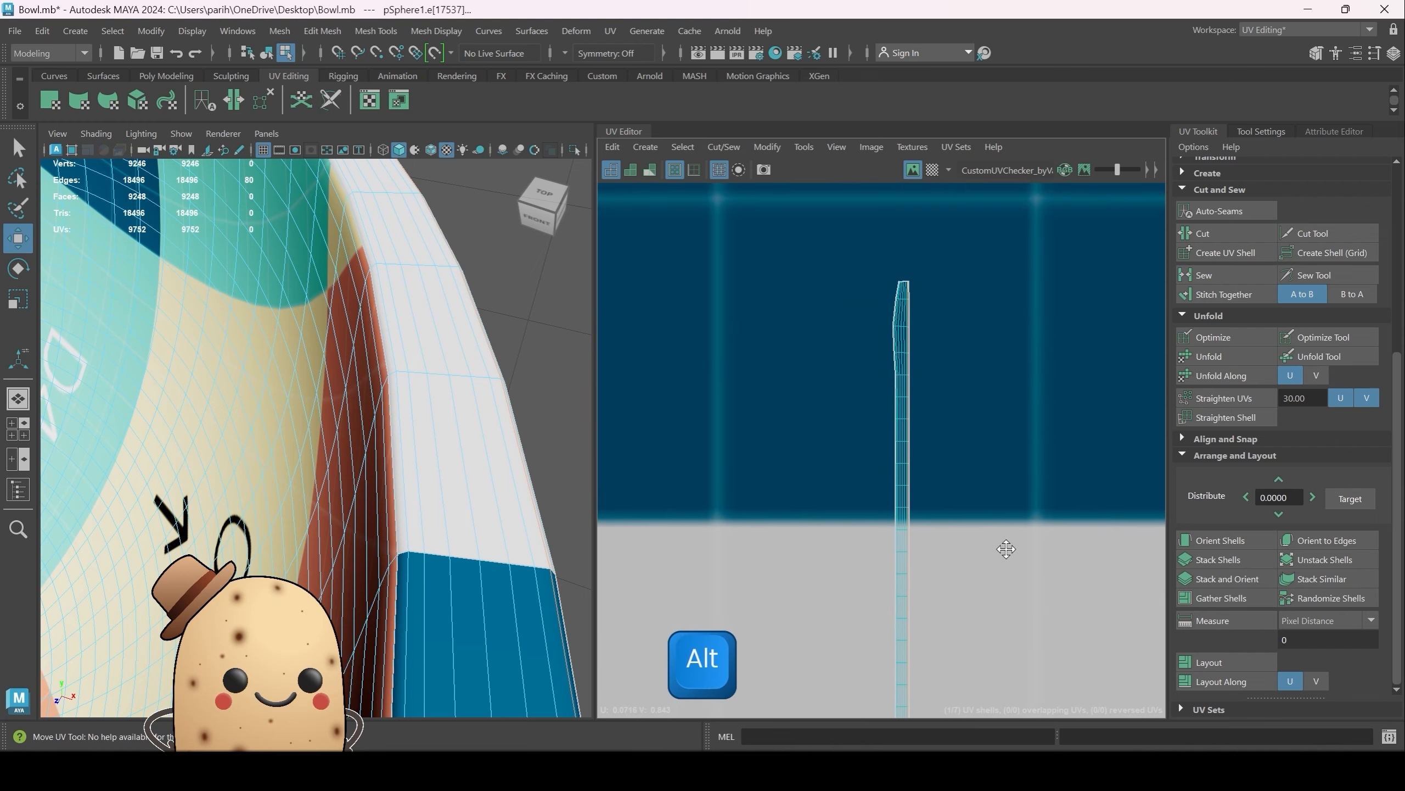
pyautogui.scroll(4, 978, 412)
pyautogui.scroll(2, 955, 443)
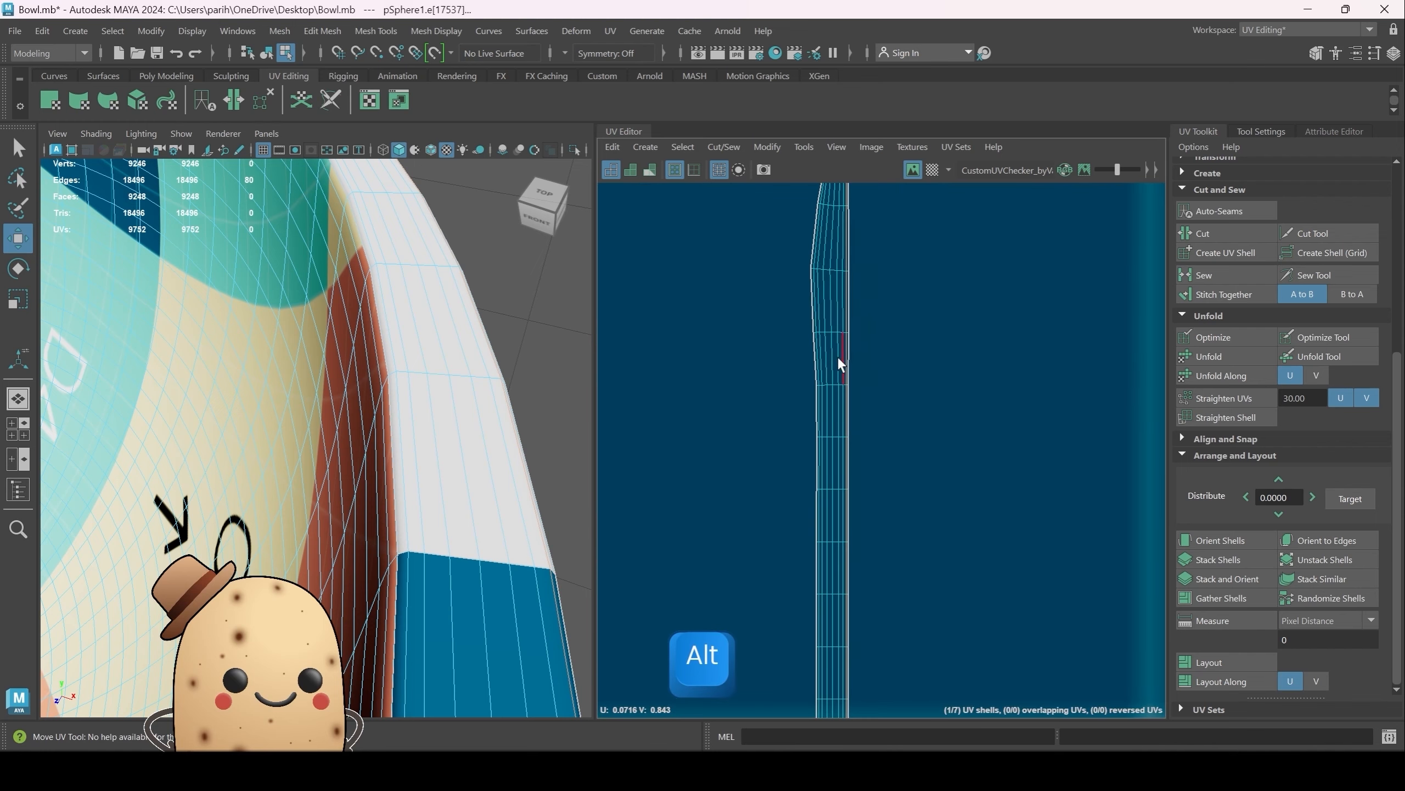
# Step: Select the whole strip shell, straighten its UVs in both U and V with an angle of 30, and check the result
pyautogui.moveTo(836, 351); pyautogui.dragTo(756, 327, button='right')
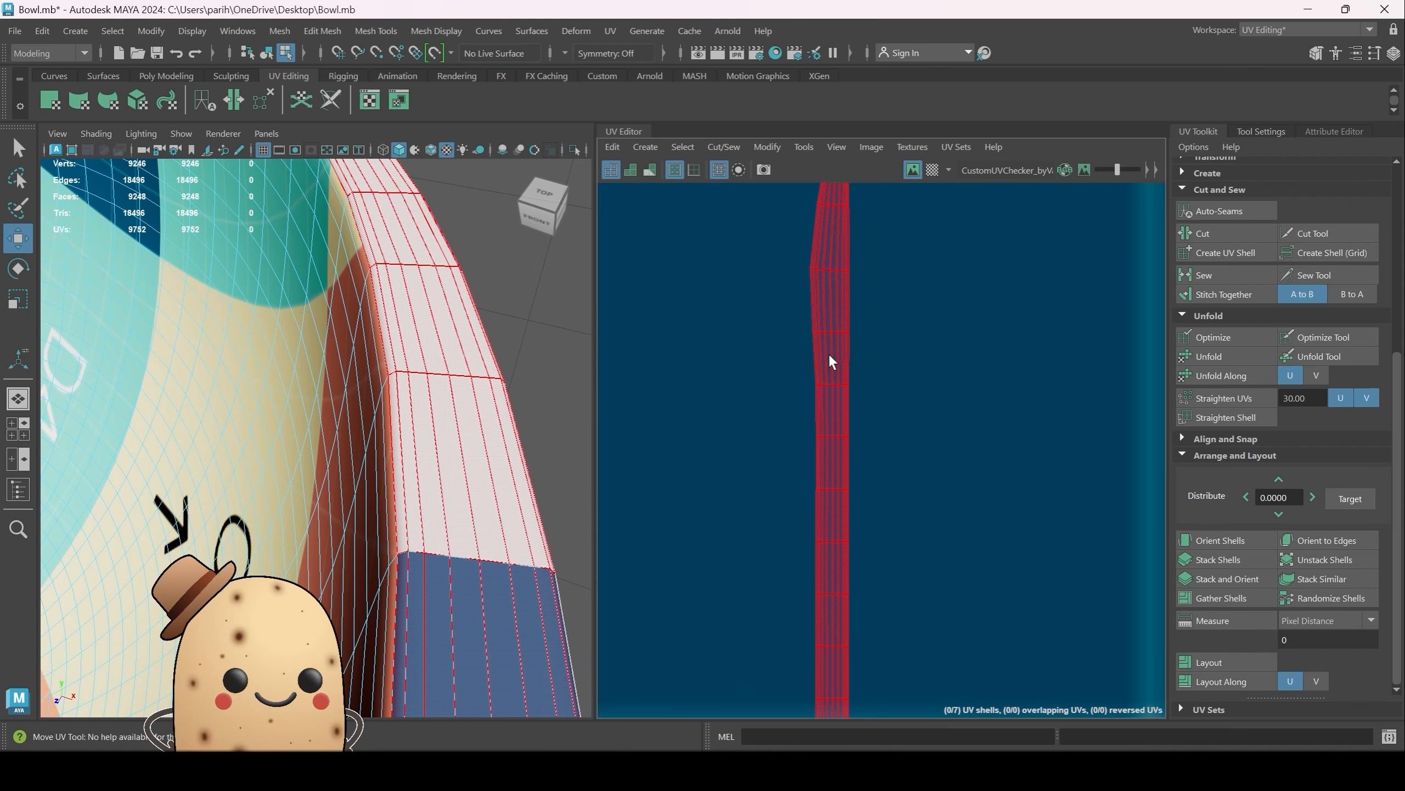
pyautogui.click(830, 356)
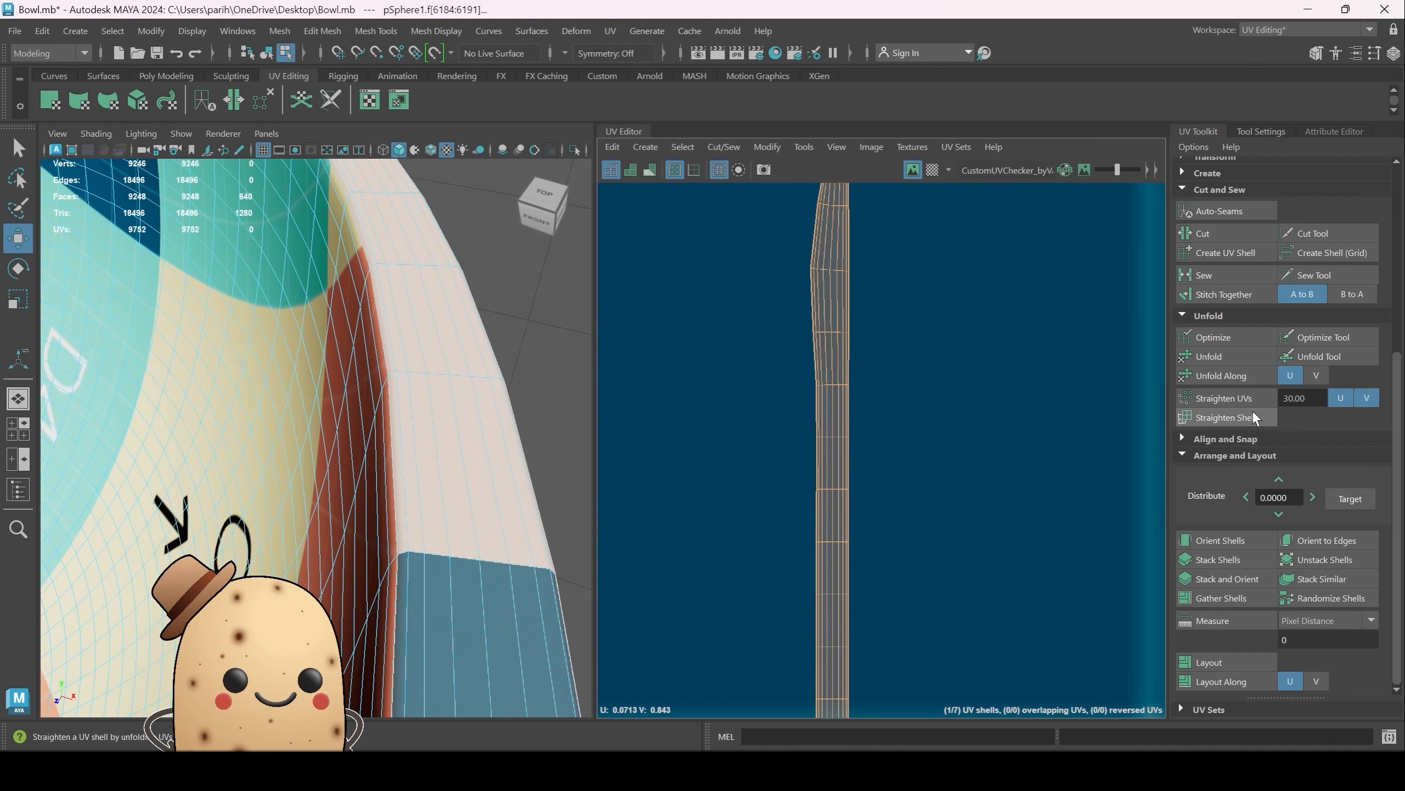
pyautogui.click(1226, 398)
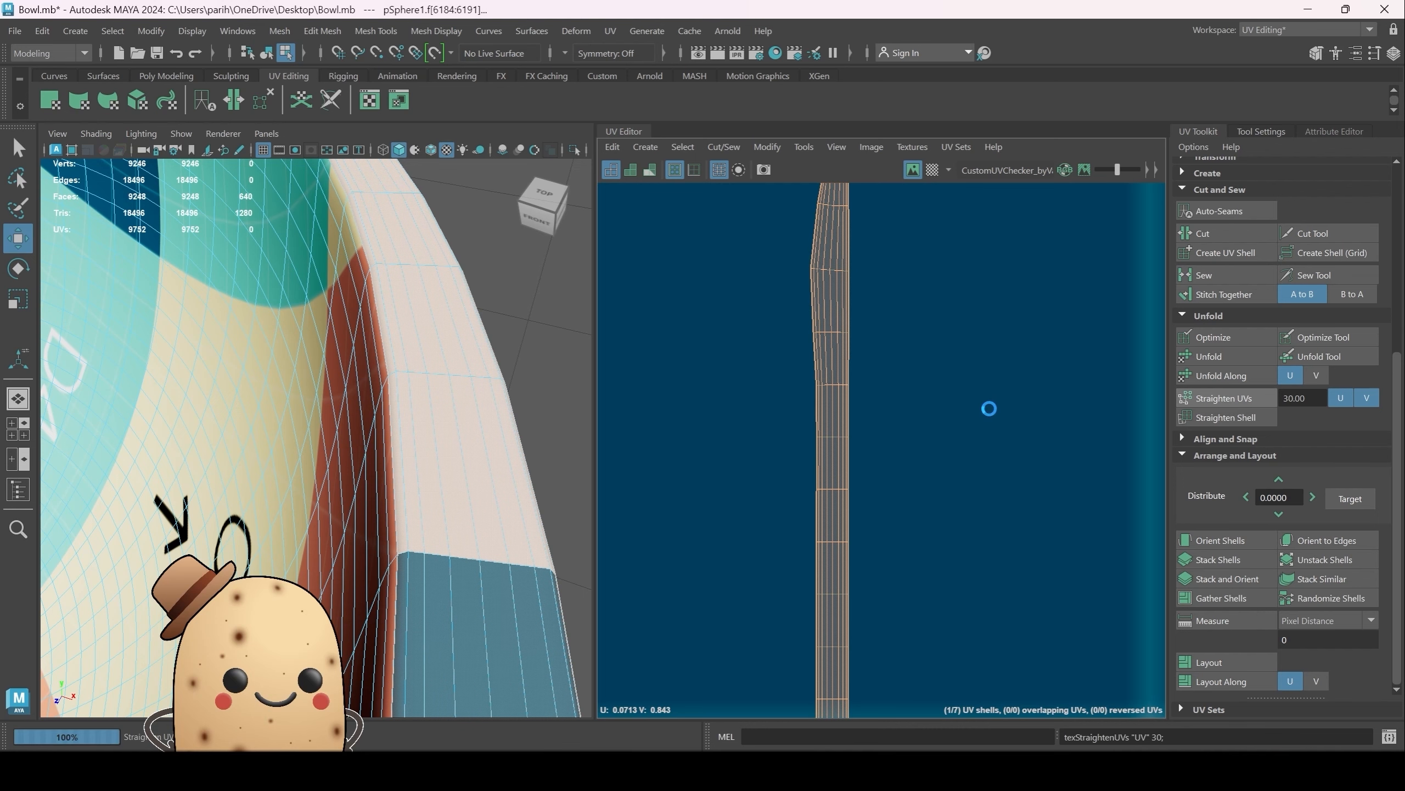
pyautogui.scroll(-4, 989, 406)
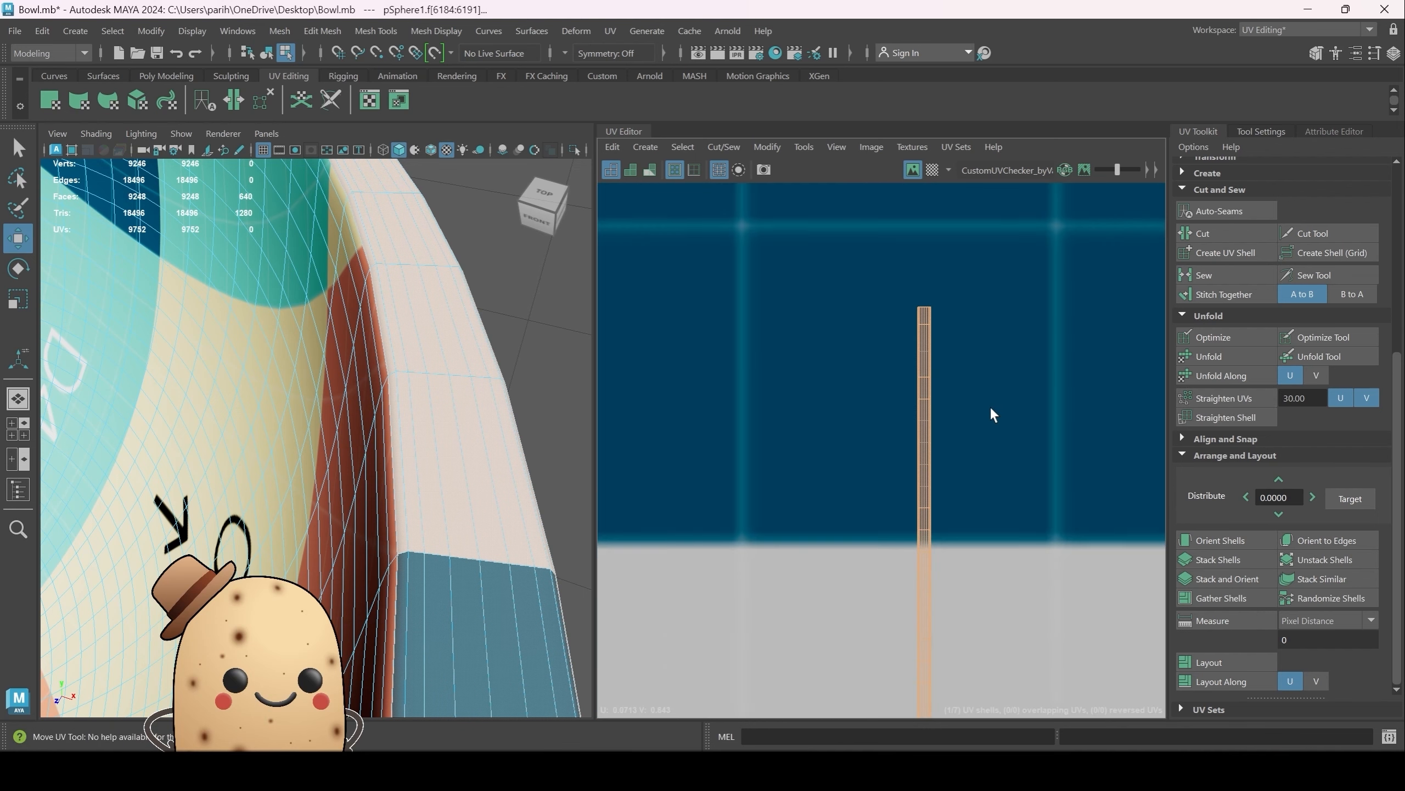
pyautogui.press('w')
pyautogui.scroll(-4, 943, 385)
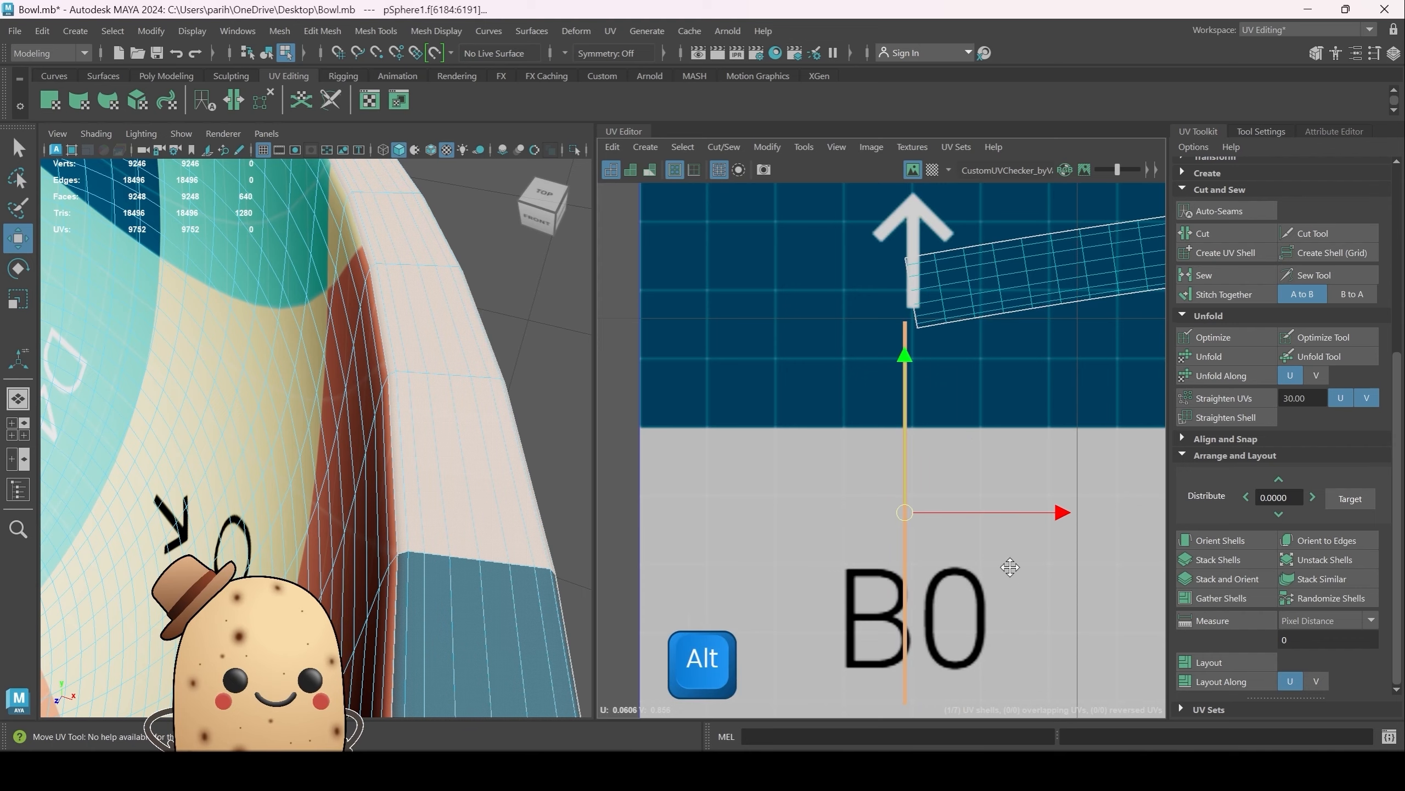
pyautogui.keyDown('alt'); pyautogui.moveTo(1010, 567); pyautogui.dragTo(979, 448, button='middle'); pyautogui.keyUp('alt')
pyautogui.scroll(3, 975, 444)
pyautogui.scroll(-2, 975, 444)
pyautogui.click(987, 453)
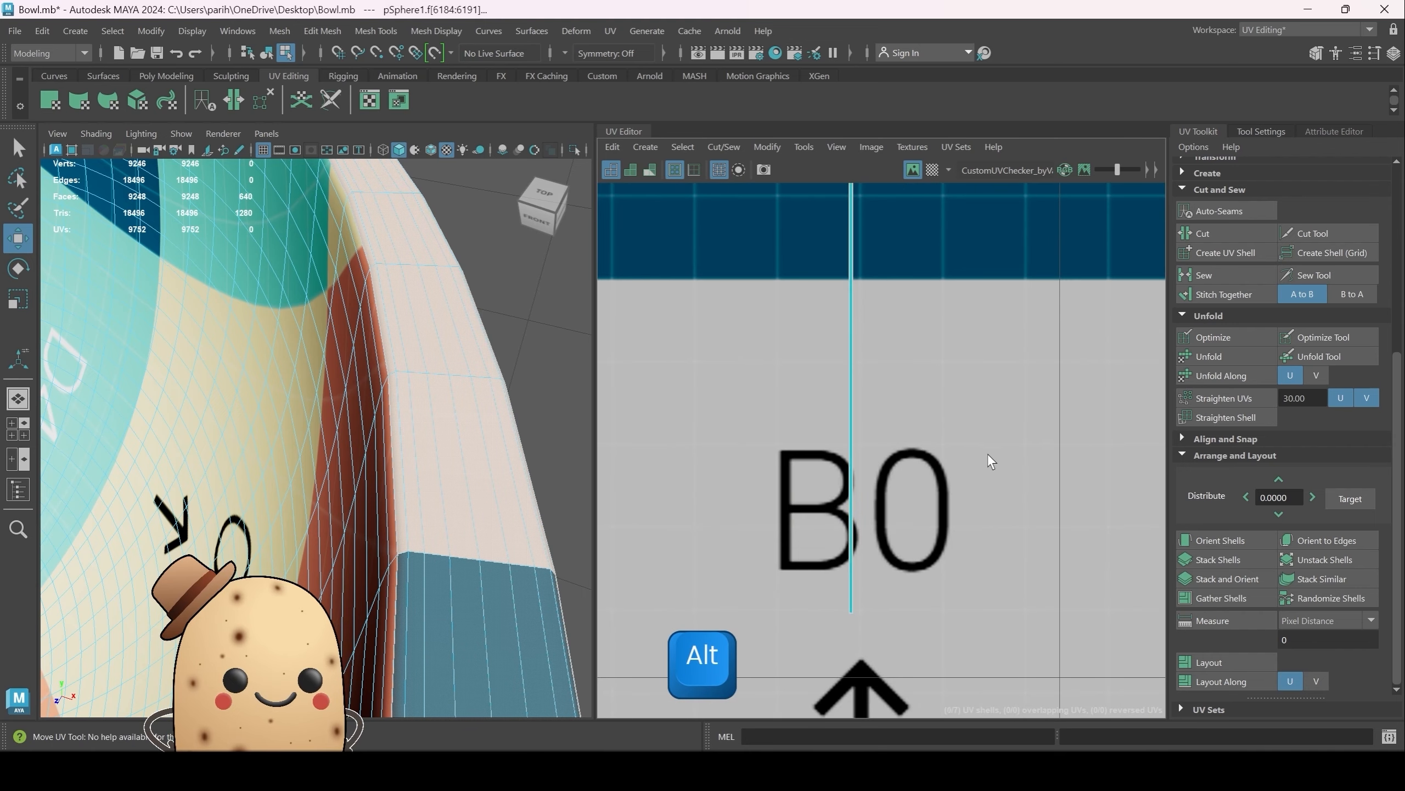
# Step: Scale the straightened strip shell up uniformly until it is roughly as long as the UV tile
pyautogui.scroll(-6, 993, 454)
pyautogui.keyDown('alt'); pyautogui.moveTo(1024, 472); pyautogui.dragTo(839, 435, button='middle'); pyautogui.keyUp('alt')
pyautogui.click(908, 419)
pyautogui.scroll(5, 908, 419)
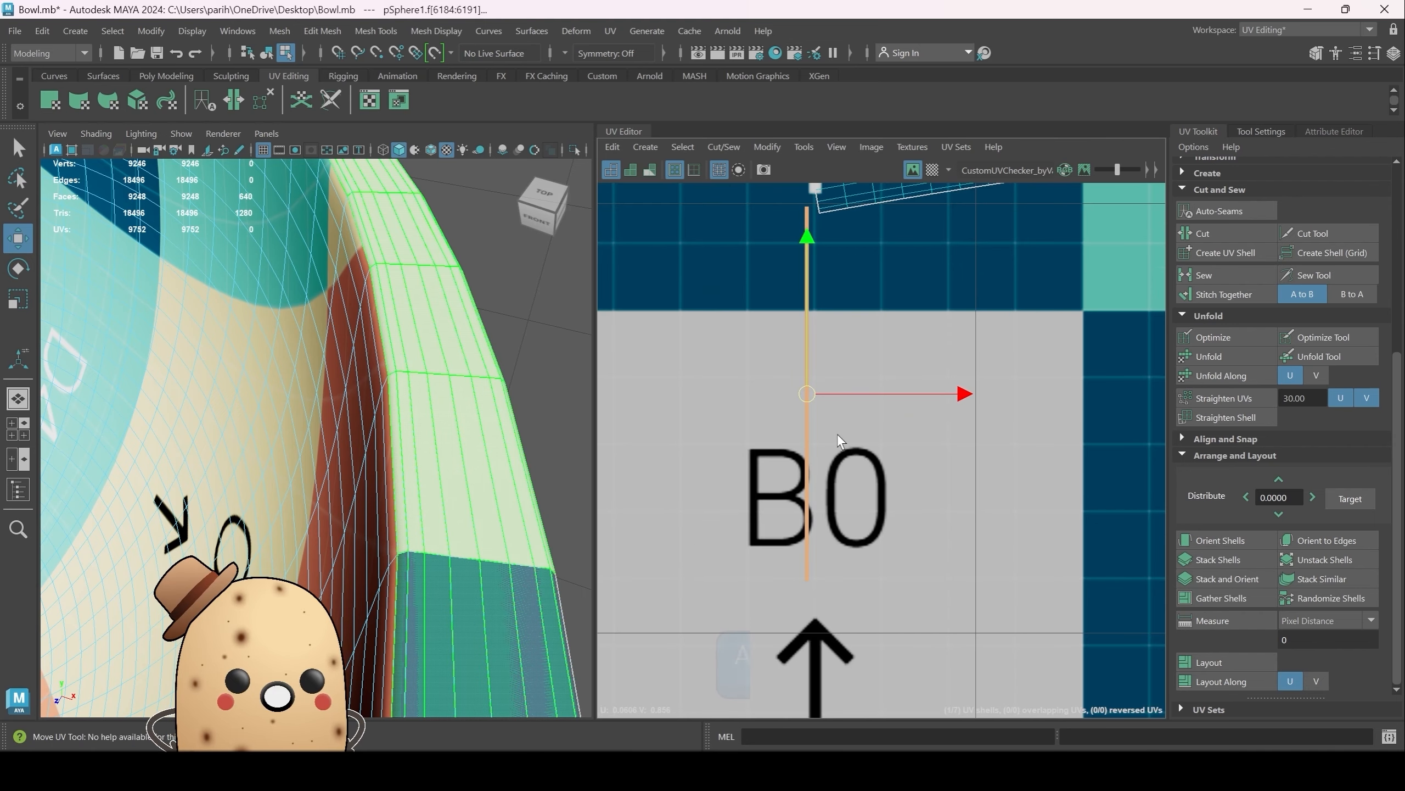
pyautogui.press('r')
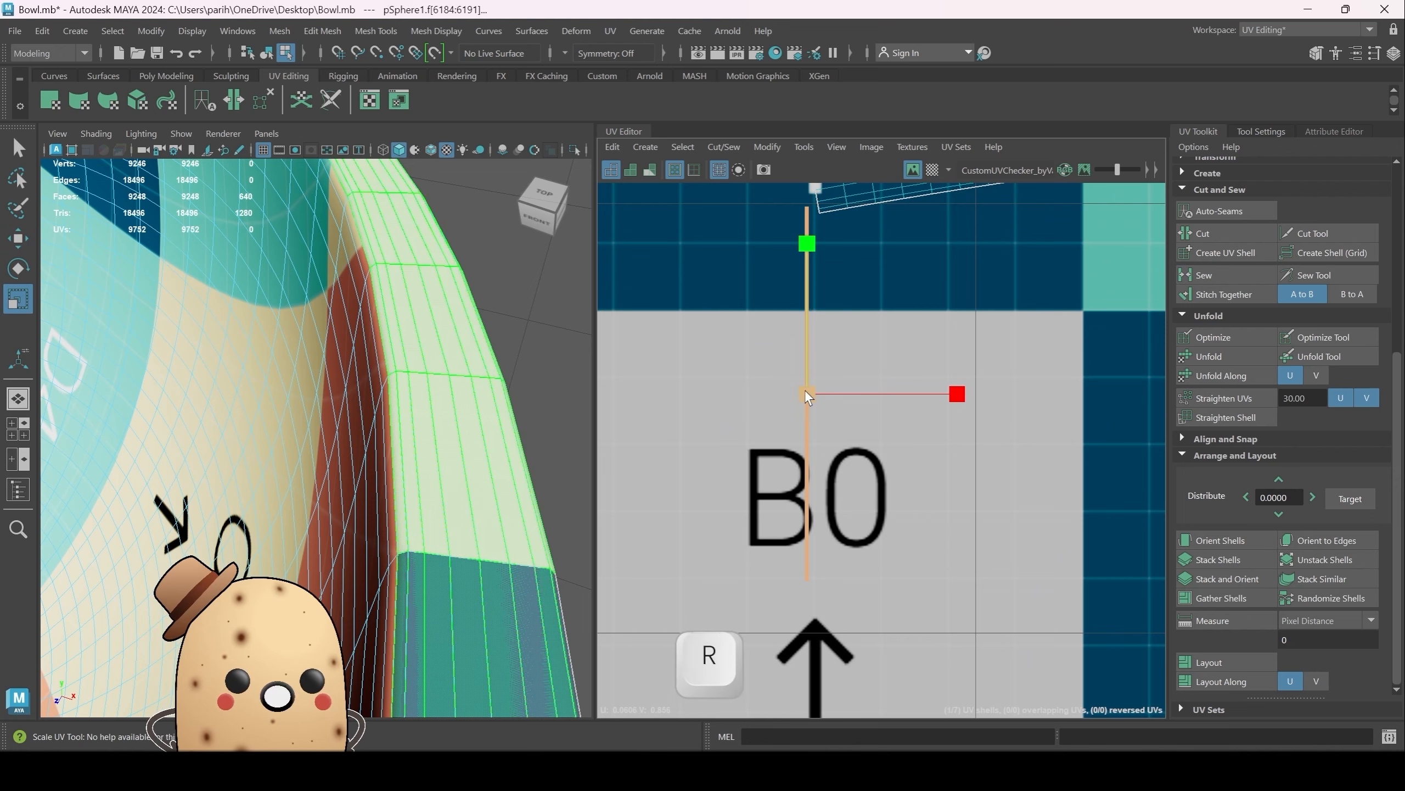
pyautogui.moveTo(806, 394); pyautogui.dragTo(1404, 454)
pyautogui.scroll(-5, 913, 439)
pyautogui.scroll(-4, 914, 439)
pyautogui.keyDown('alt'); pyautogui.moveTo(961, 472); pyautogui.dragTo(874, 409, button='middle'); pyautogui.keyUp('alt')
pyautogui.scroll(2, 874, 408)
pyautogui.moveTo(798, 352); pyautogui.dragTo(935, 376)
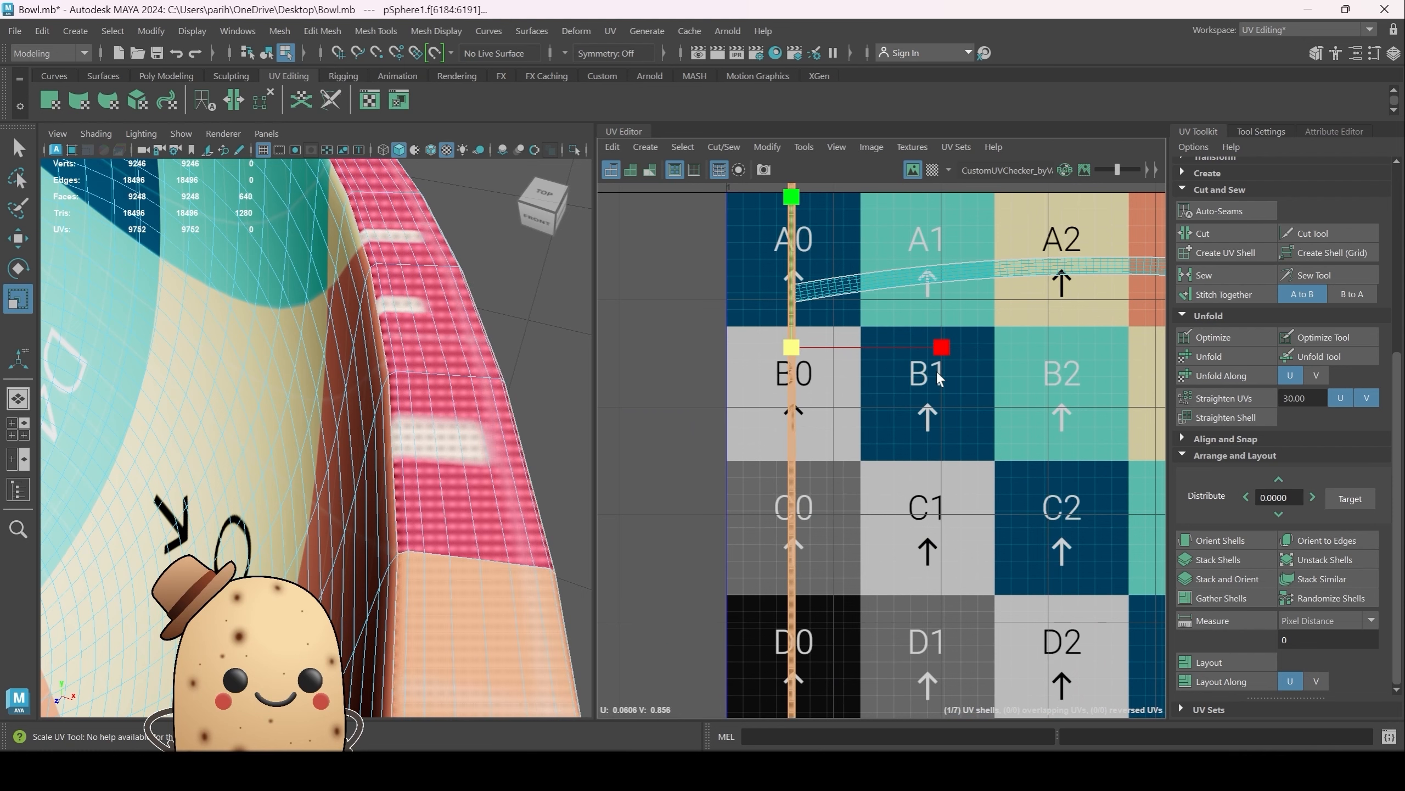
# Step: Move the enlarged strip shell down and across to the boundary between the second and third checker columns
pyautogui.press('w')
pyautogui.moveTo(800, 371); pyautogui.dragTo(760, 630)
pyautogui.scroll(-8, 865, 555)
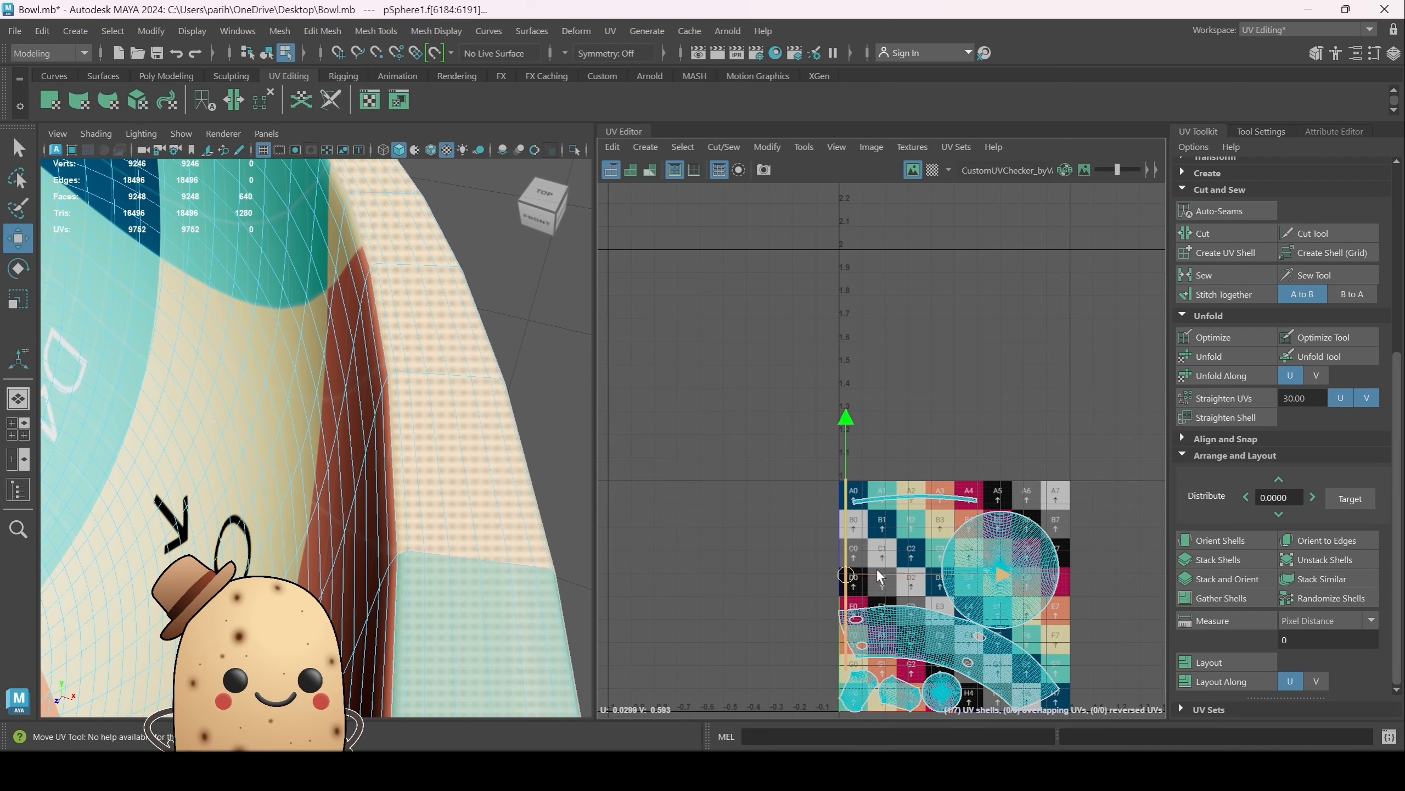
pyautogui.keyDown('alt'); pyautogui.moveTo(877, 569); pyautogui.dragTo(828, 430, button='middle'); pyautogui.keyUp('alt')
pyautogui.scroll(5, 816, 388)
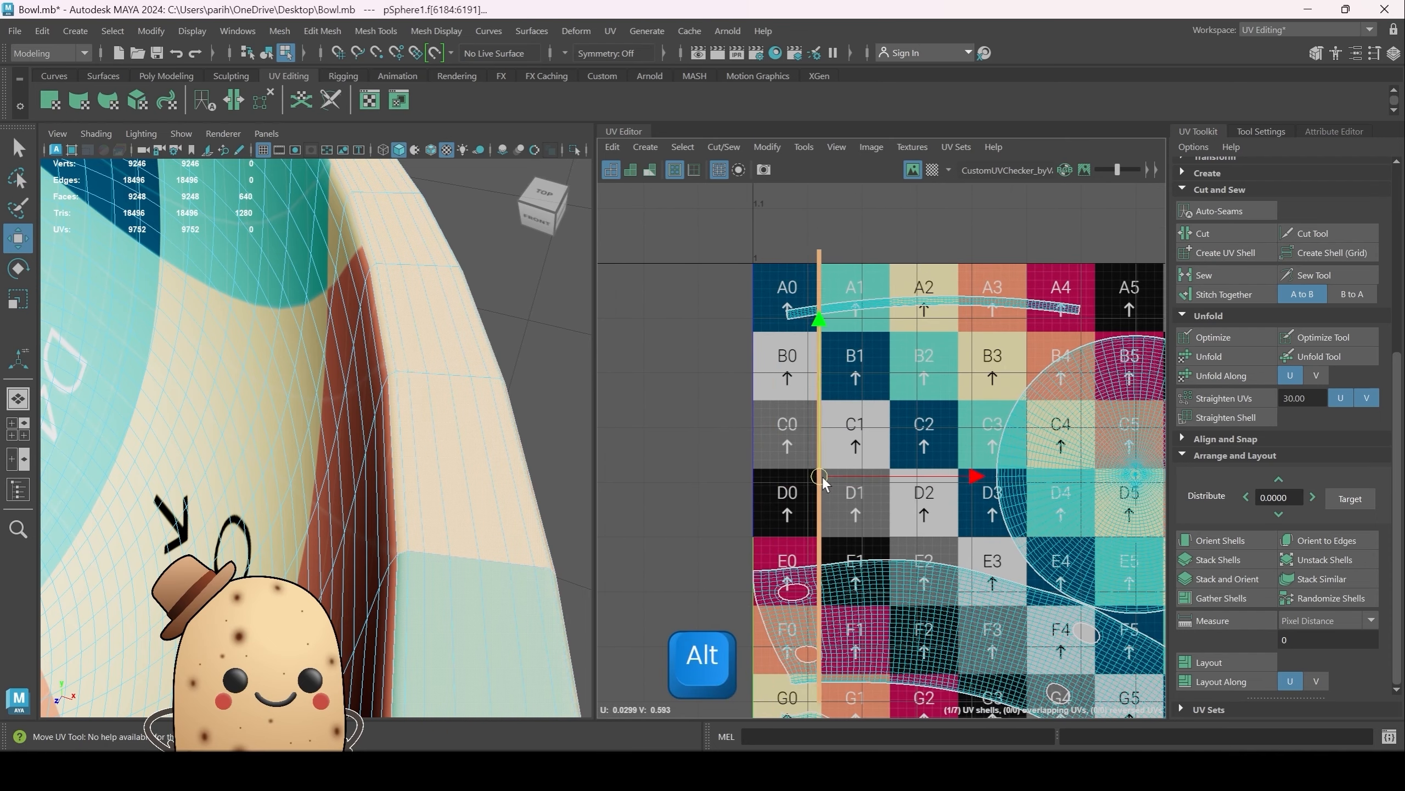
pyautogui.moveTo(822, 476); pyautogui.dragTo(894, 501)
pyautogui.scroll(4, 895, 465)
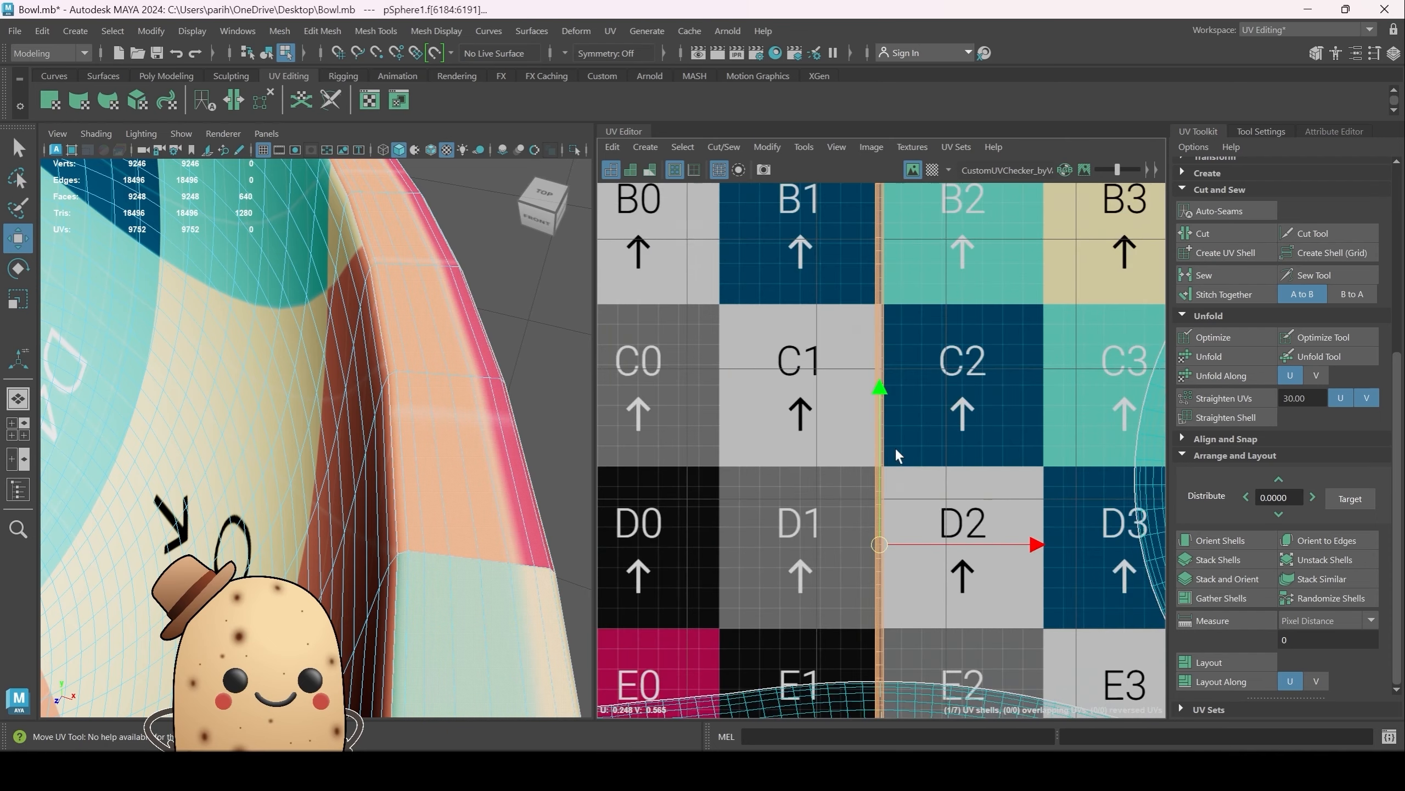
pyautogui.scroll(4, 893, 446)
pyautogui.scroll(-8, 881, 447)
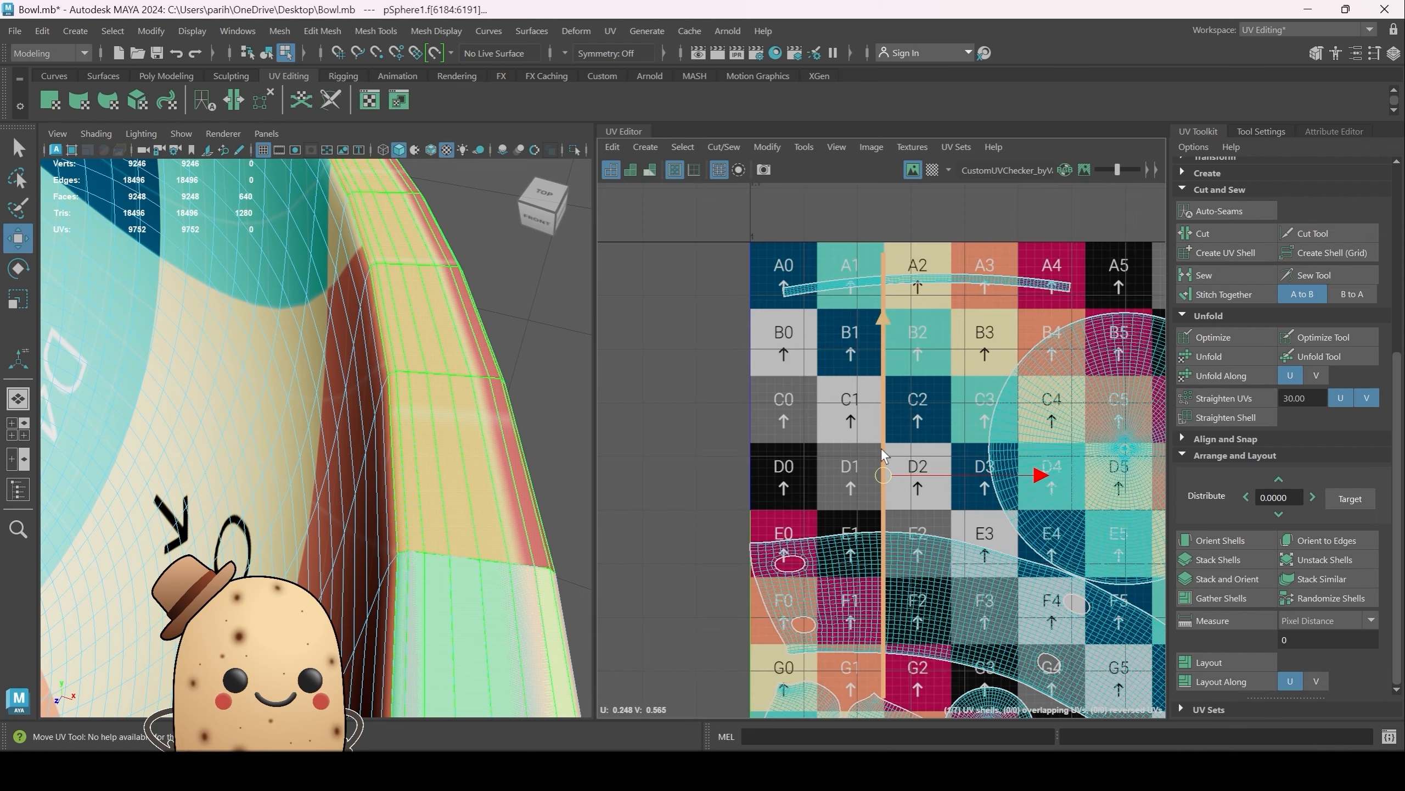
# Step: Scale the strip shell down uniformly and rotate it to a diagonal of about 45 degrees
pyautogui.press('r')
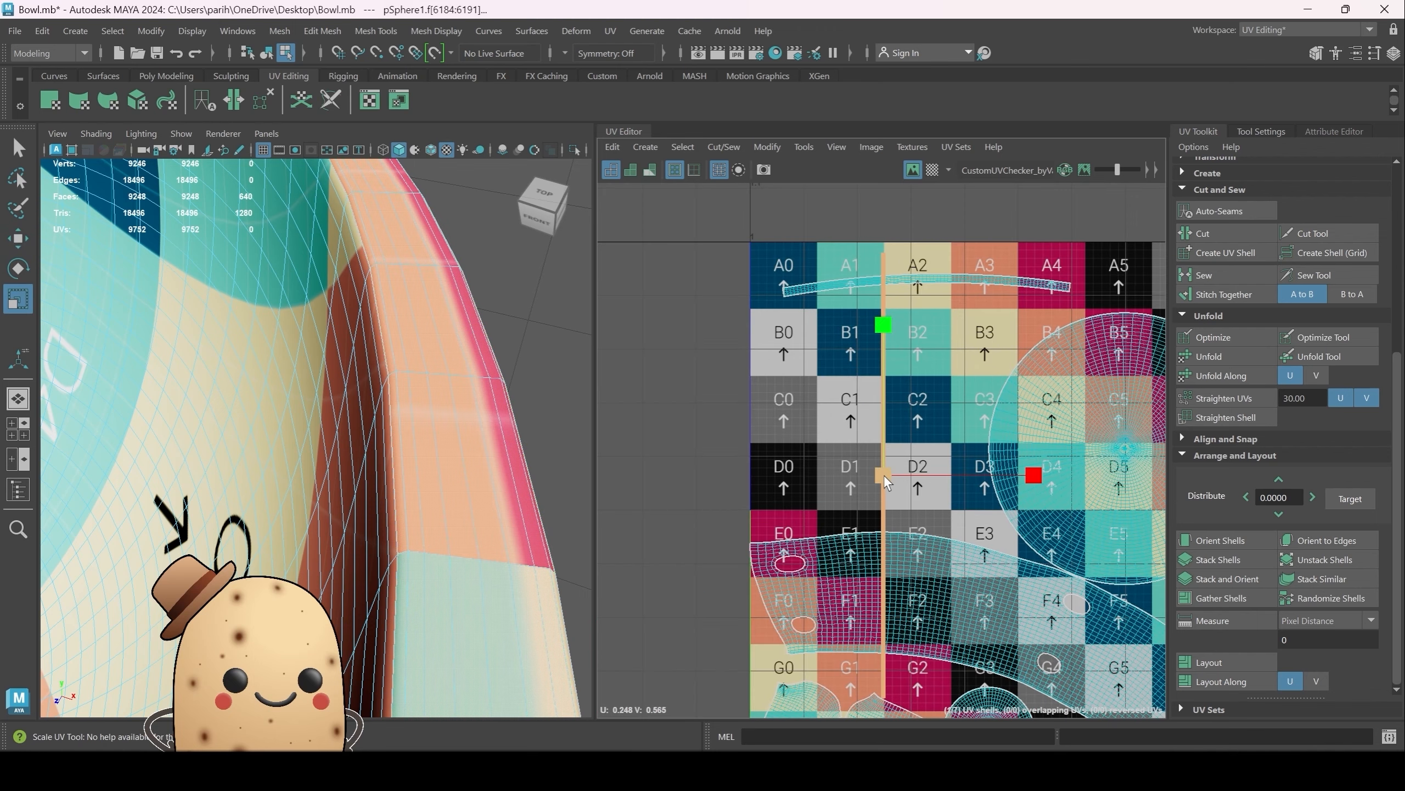
pyautogui.moveTo(839, 441); pyautogui.dragTo(1114, 560)
pyautogui.press('e')
# Step: Move the diagonal strip shell slightly up so it runs from E0 to B3, and clear the selection
pyautogui.press('w')
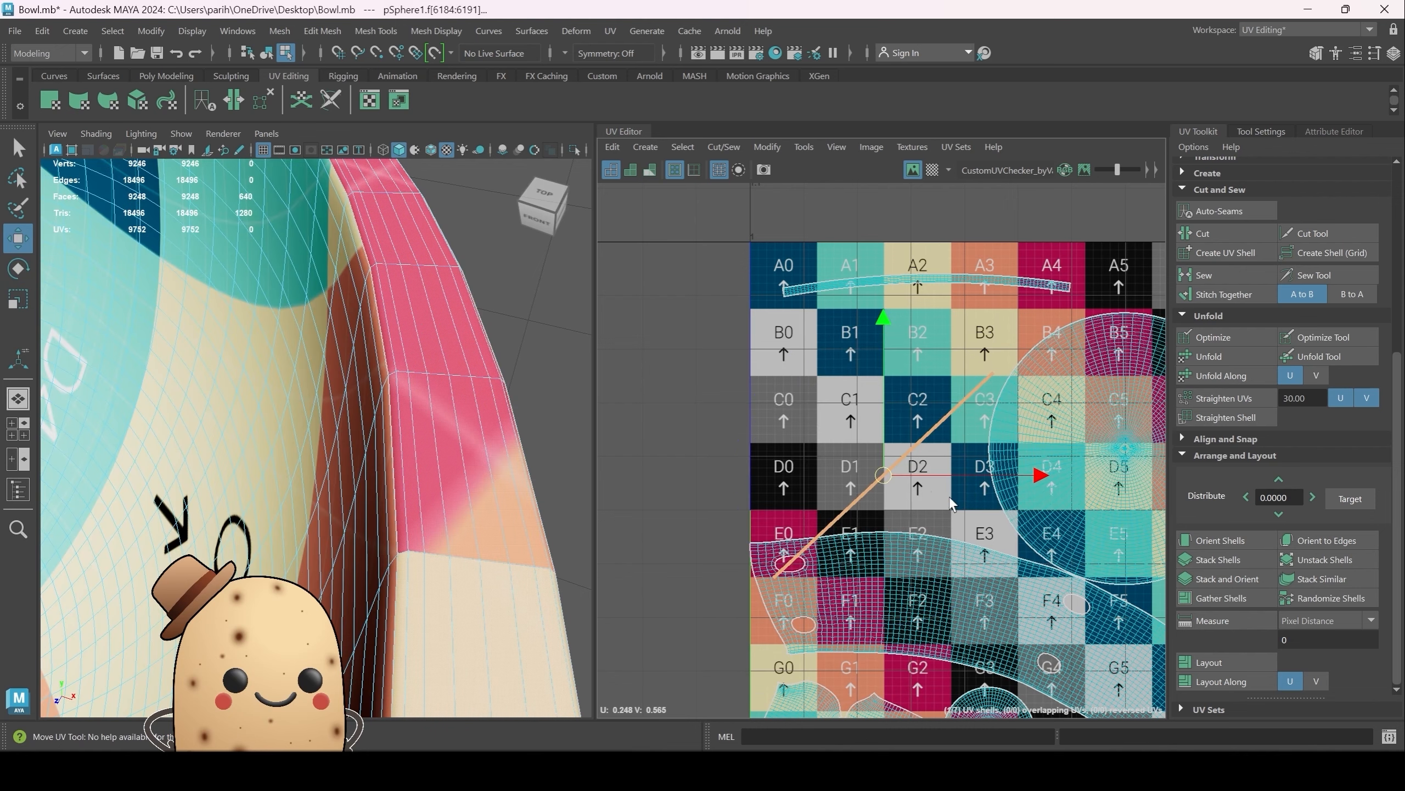
pyautogui.moveTo(885, 476); pyautogui.dragTo(886, 419)
pyautogui.scroll(-10, 572, 387)
pyautogui.click(526, 395)
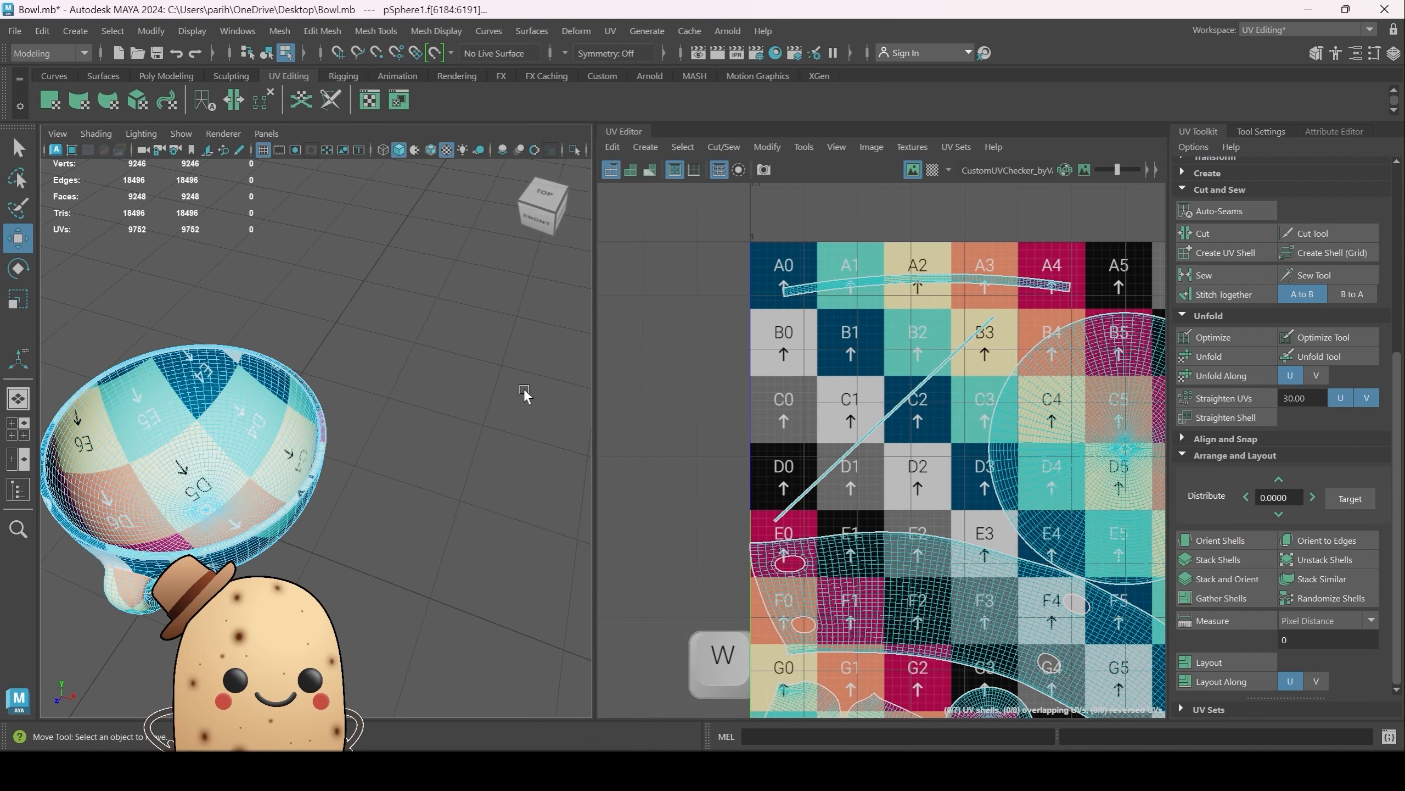
# Step: Select all of the bowl's UV shells, pack them into the UV tile with Layout, and clear the selection
pyautogui.keyDown('alt'); pyautogui.moveTo(435, 425); pyautogui.dragTo(523, 357, button='middle'); pyautogui.keyUp('alt')
pyautogui.scroll(8, 522, 357)
pyautogui.scroll(-4, 534, 492)
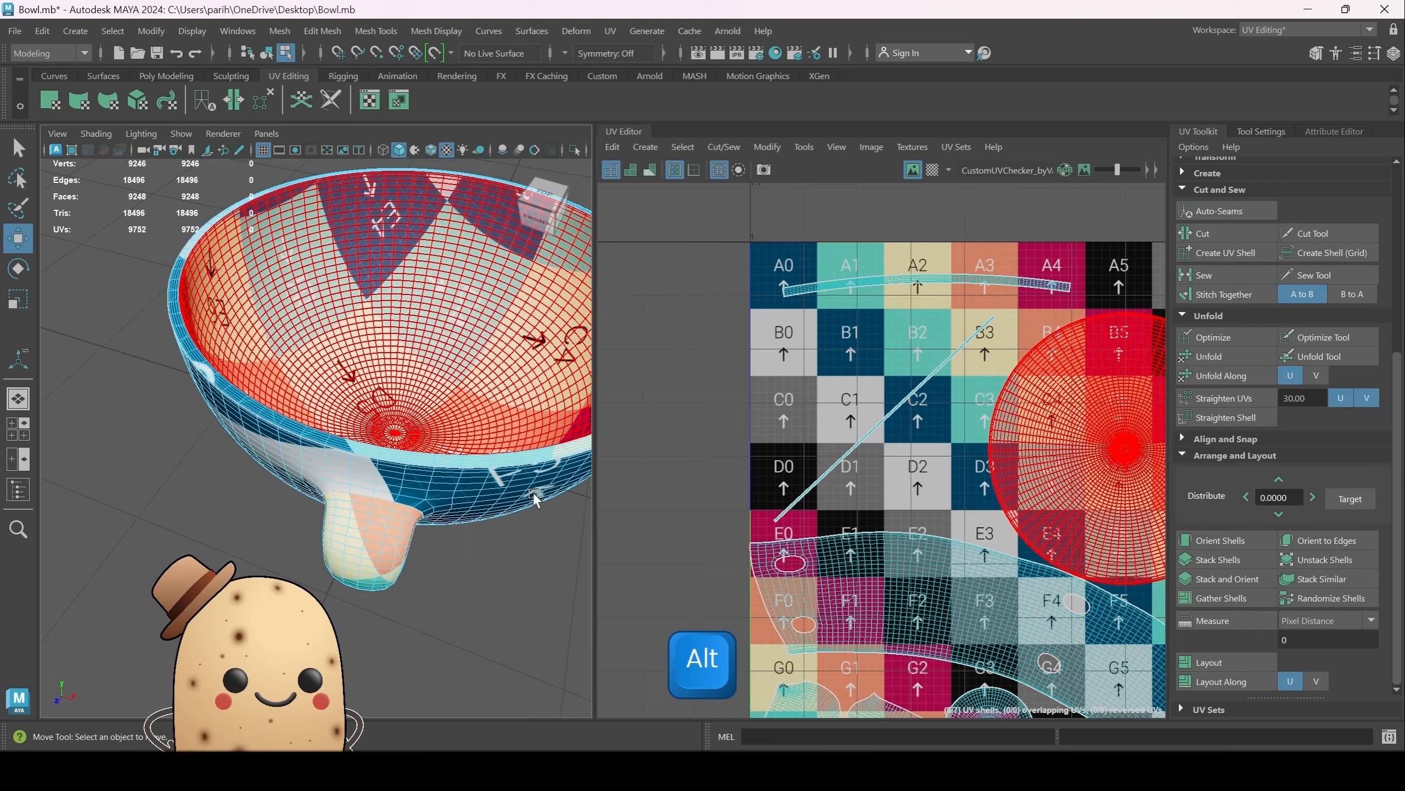
pyautogui.keyDown('alt'); pyautogui.moveTo(531, 512); pyautogui.dragTo(503, 482); pyautogui.keyUp('alt')
pyautogui.scroll(-8, 502, 482)
pyautogui.keyDown('alt'); pyautogui.moveTo(503, 483); pyautogui.dragTo(481, 482, button='middle'); pyautogui.keyUp('alt')
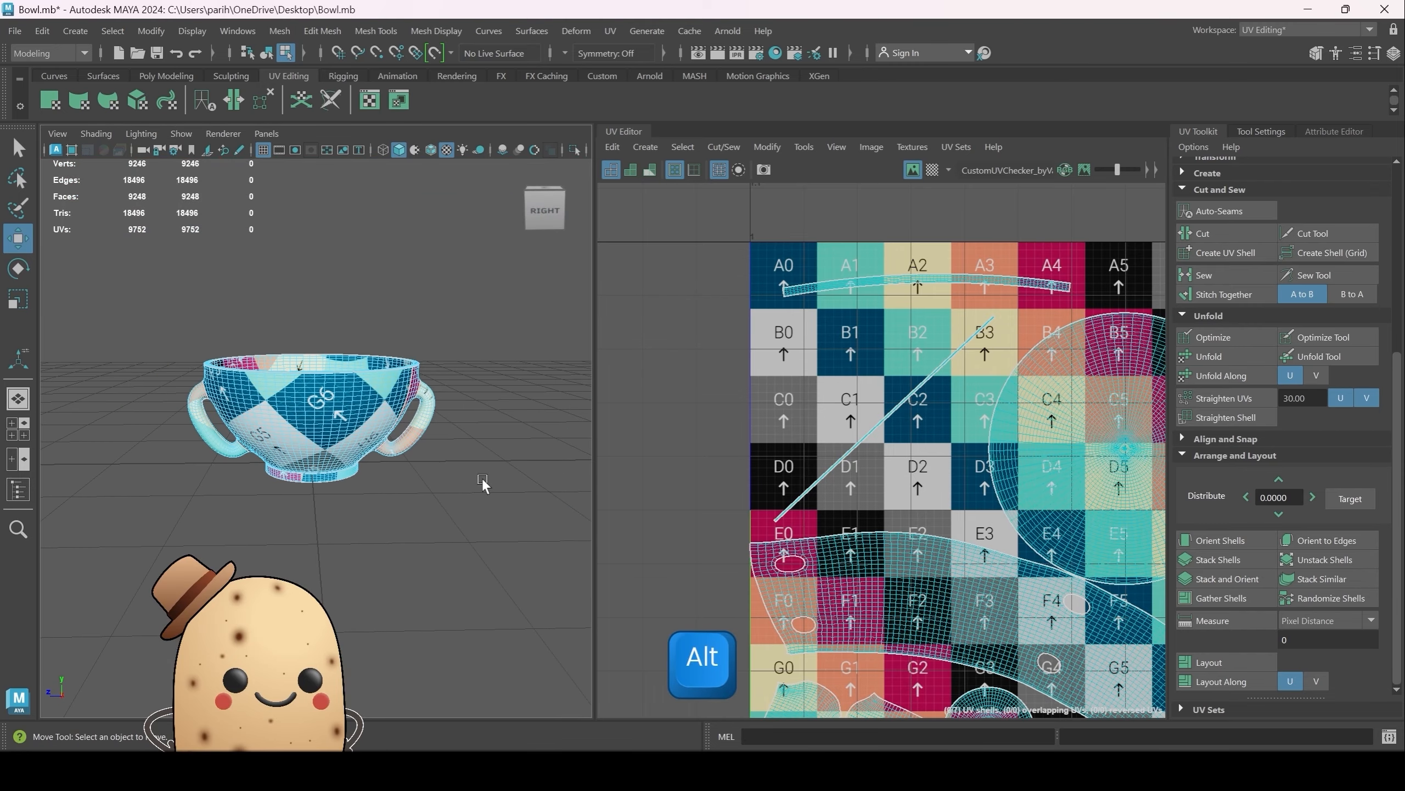
pyautogui.scroll(2, 481, 482)
pyautogui.moveTo(622, 222); pyautogui.dragTo(1161, 687)
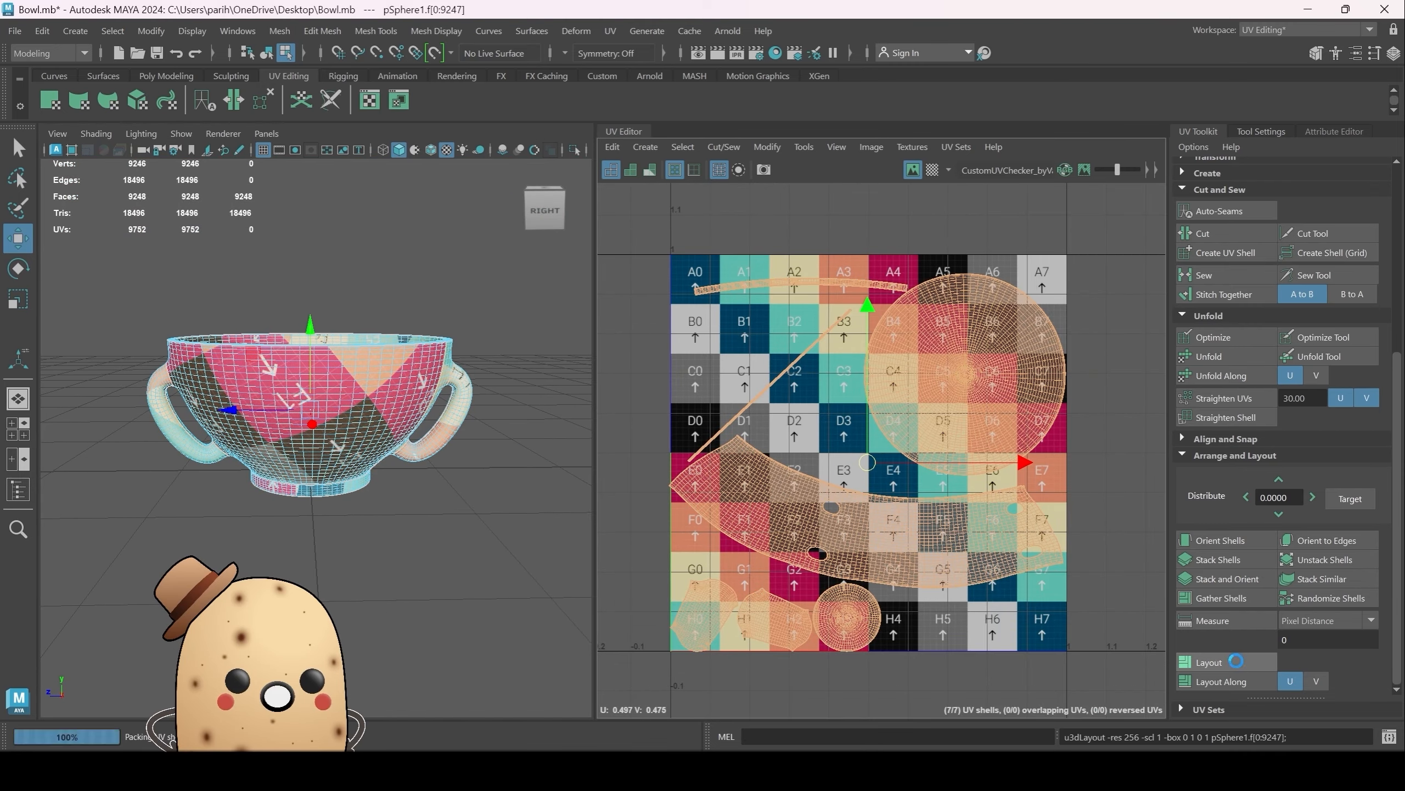
pyautogui.click(1239, 662)
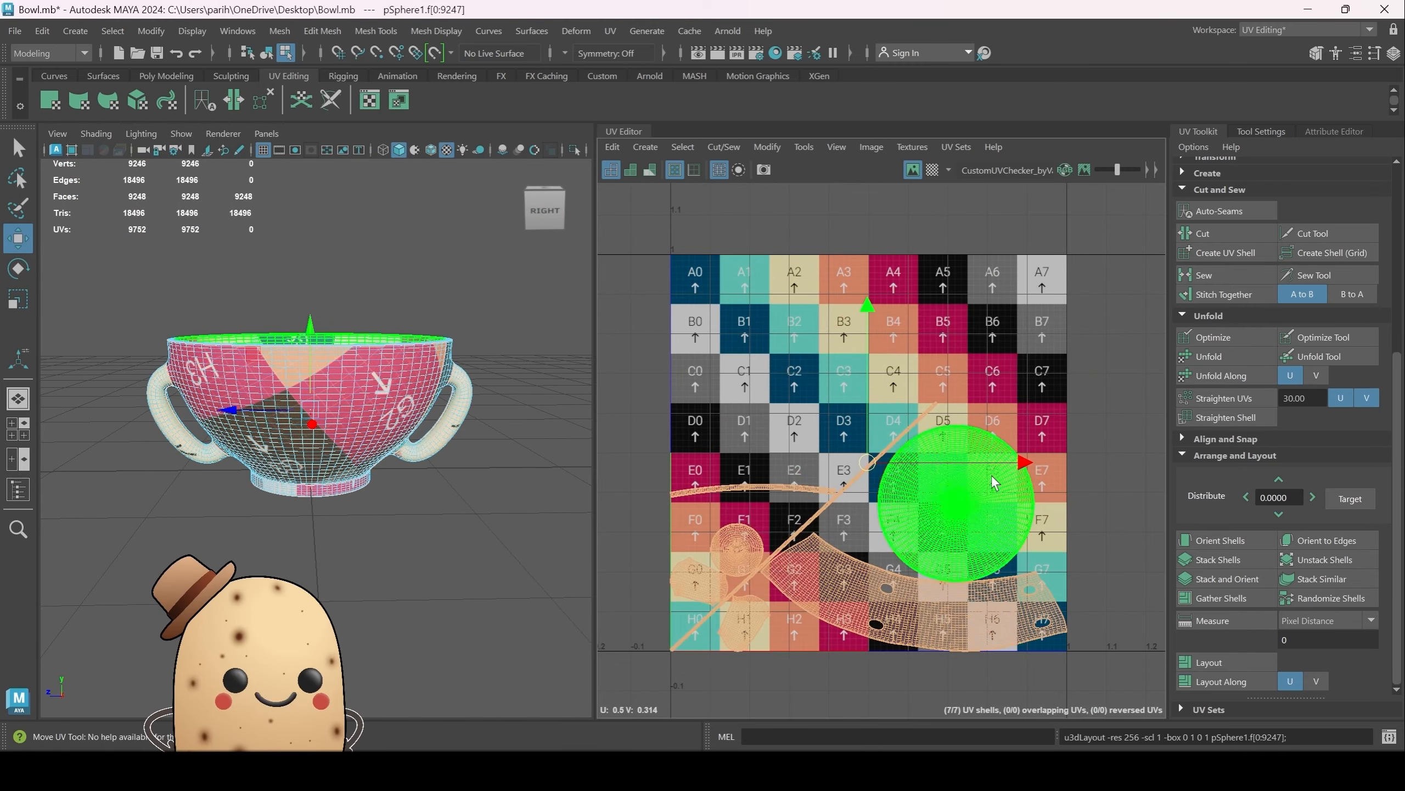
pyautogui.click(1094, 327)
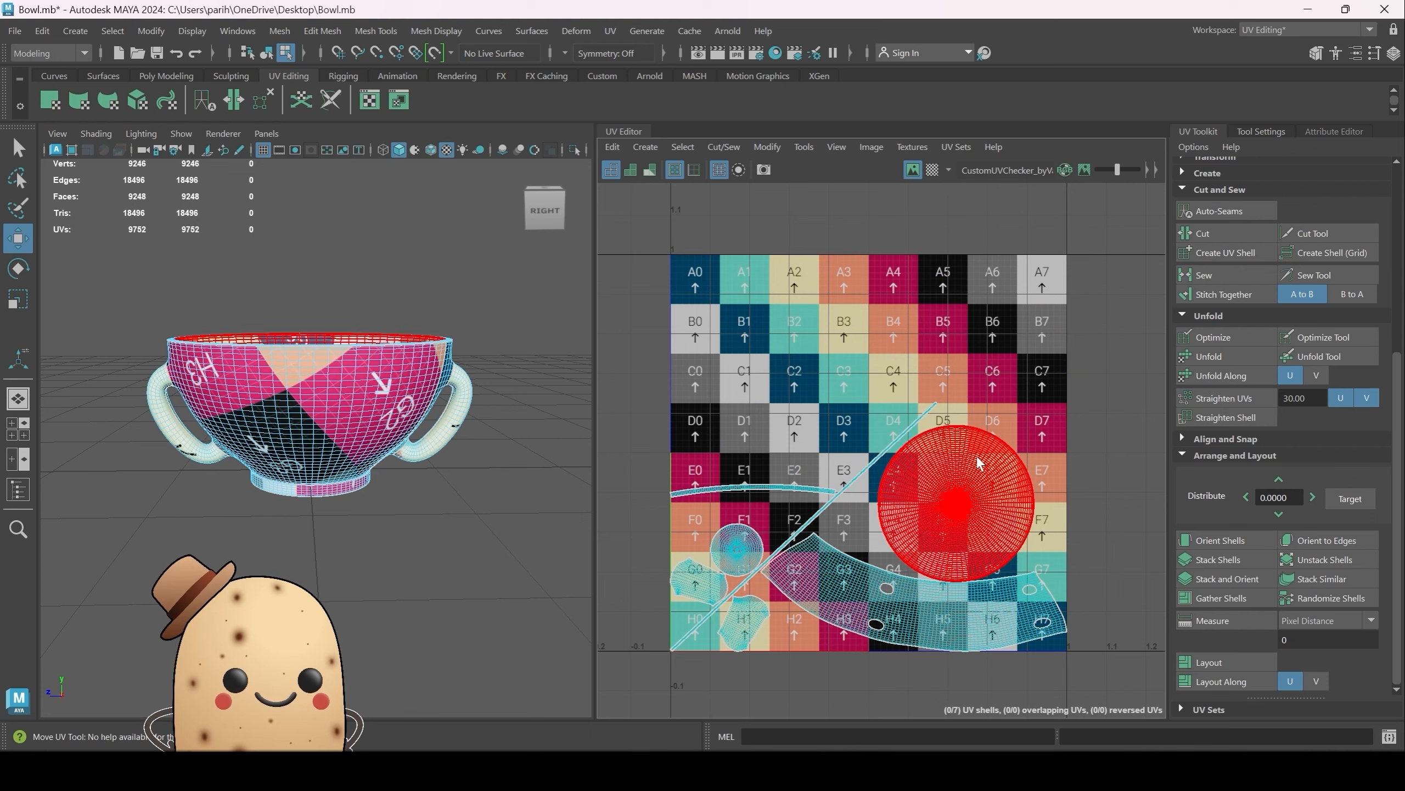
# Step: Examine the packed handle shells around checker squares G0 and H1 up close
pyautogui.scroll(10, 700, 598)
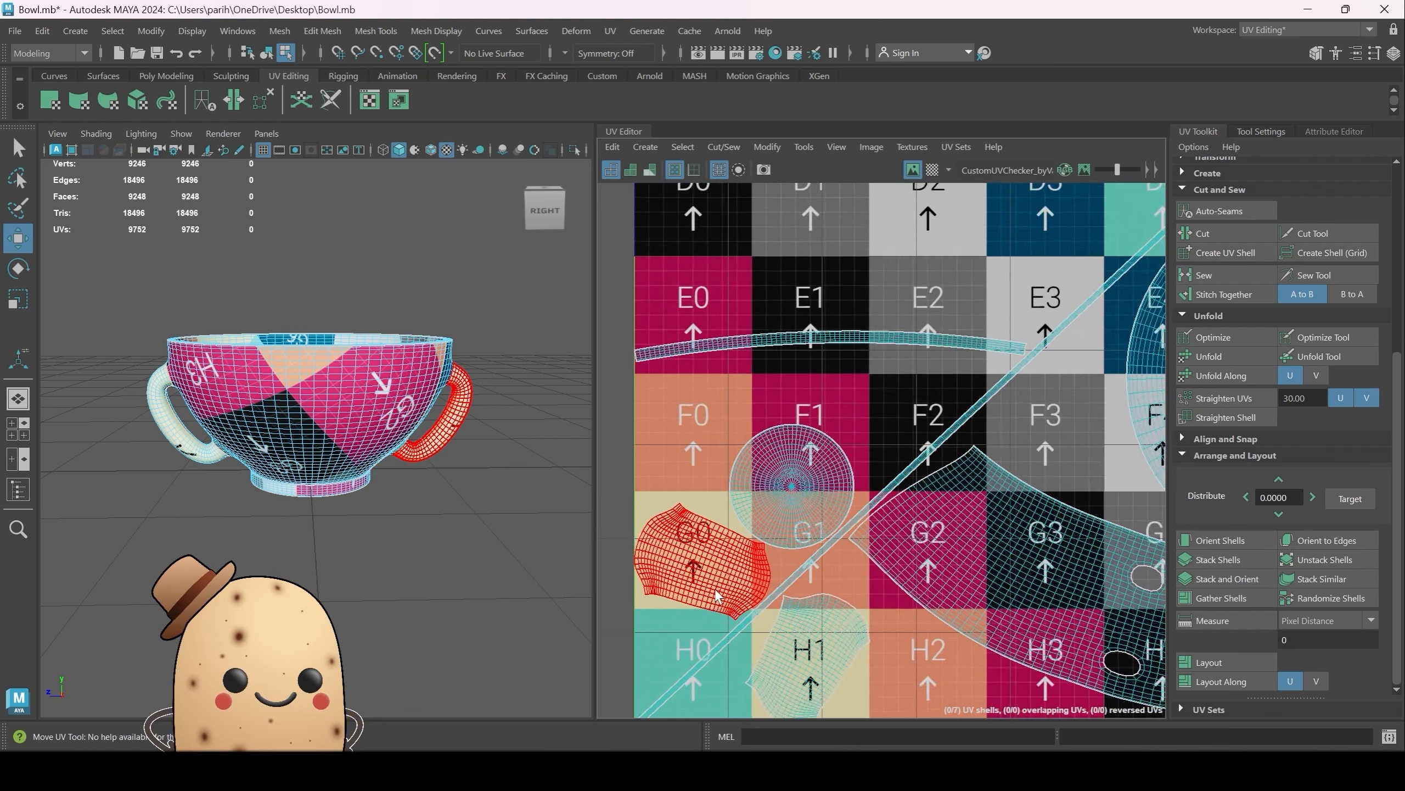
pyautogui.scroll(-5, 763, 374)
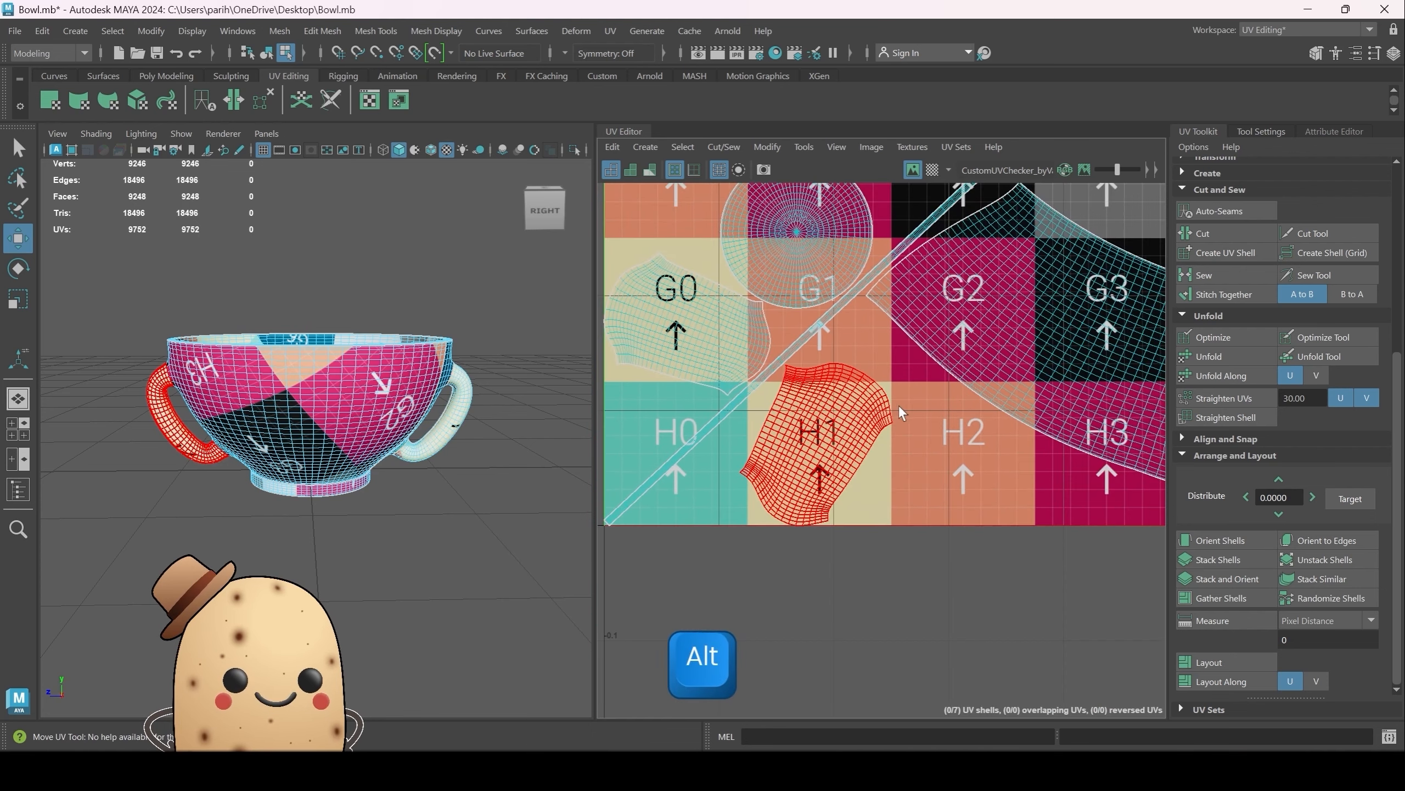
pyautogui.keyDown('alt'); pyautogui.moveTo(897, 411); pyautogui.dragTo(908, 556, button='middle'); pyautogui.keyUp('alt')
# Step: Inspect the checker pattern on the bowl's outer wall and handles, both up close and from a distance
pyautogui.scroll(-5, 476, 383)
pyautogui.moveTo(433, 336)
pyautogui.keyDown('alt'); pyautogui.mouseDown()
pyautogui.moveTo(454, 370)
pyautogui.moveTo(420, 343)
pyautogui.moveTo(393, 357)
pyautogui.moveTo(422, 353)
pyautogui.mouseUp(); pyautogui.keyUp('alt')
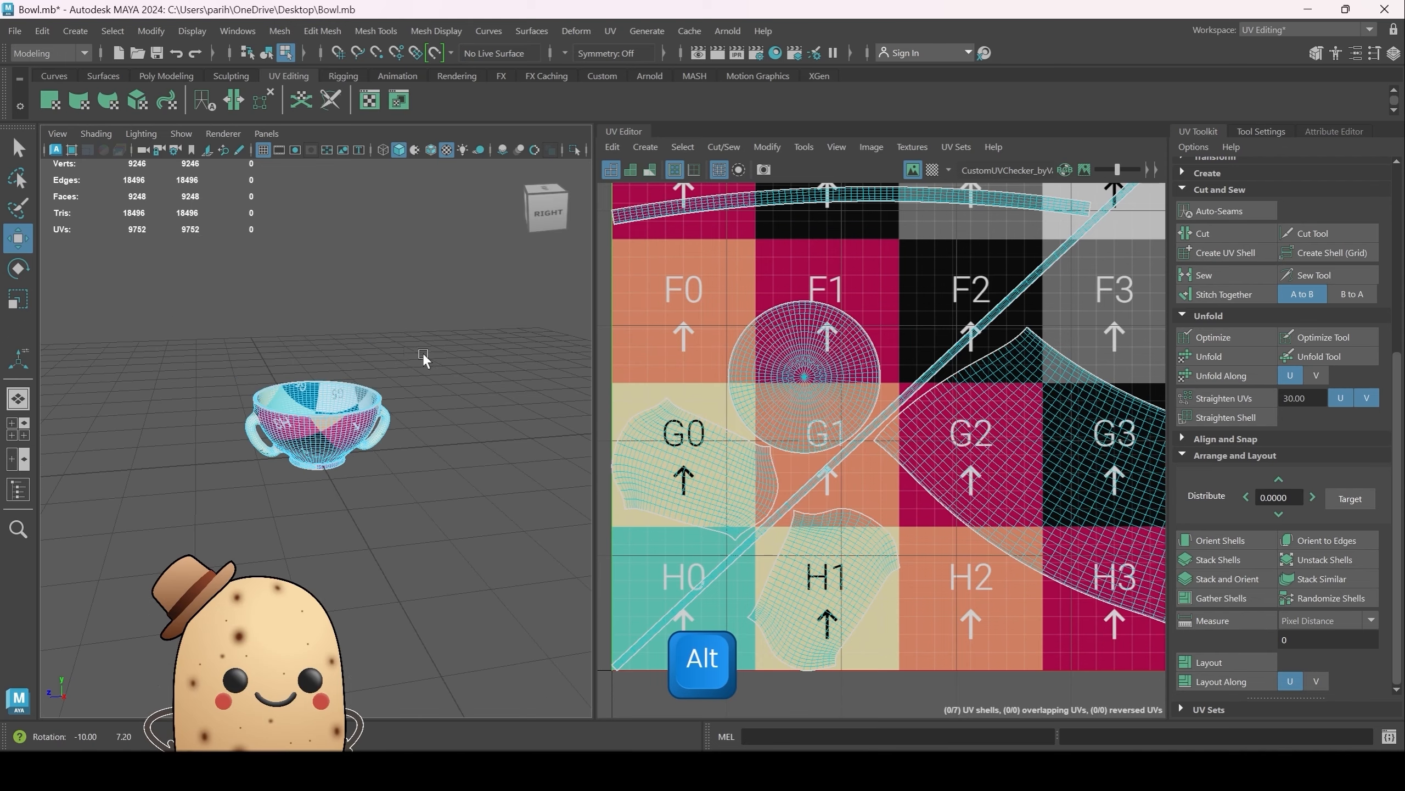
pyautogui.scroll(10, 412, 333)
pyautogui.scroll(-4, 413, 333)
pyautogui.keyDown('alt'); pyautogui.moveTo(438, 271); pyautogui.dragTo(442, 336, button='middle'); pyautogui.keyUp('alt')
pyautogui.keyDown('alt'); pyautogui.moveTo(442, 338); pyautogui.dragTo(438, 298); pyautogui.keyUp('alt')
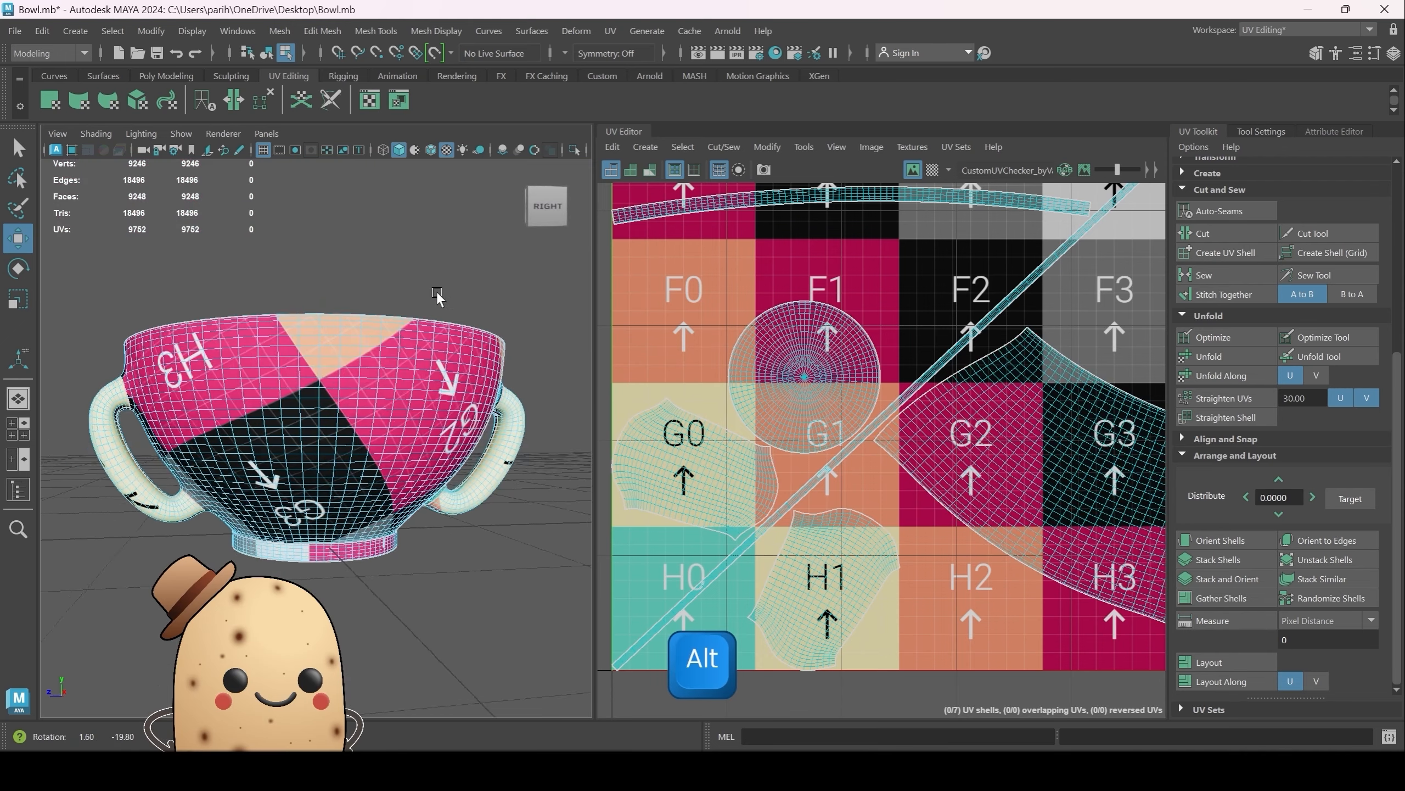
pyautogui.scroll(10, 451, 311)
pyautogui.scroll(-10, 489, 349)
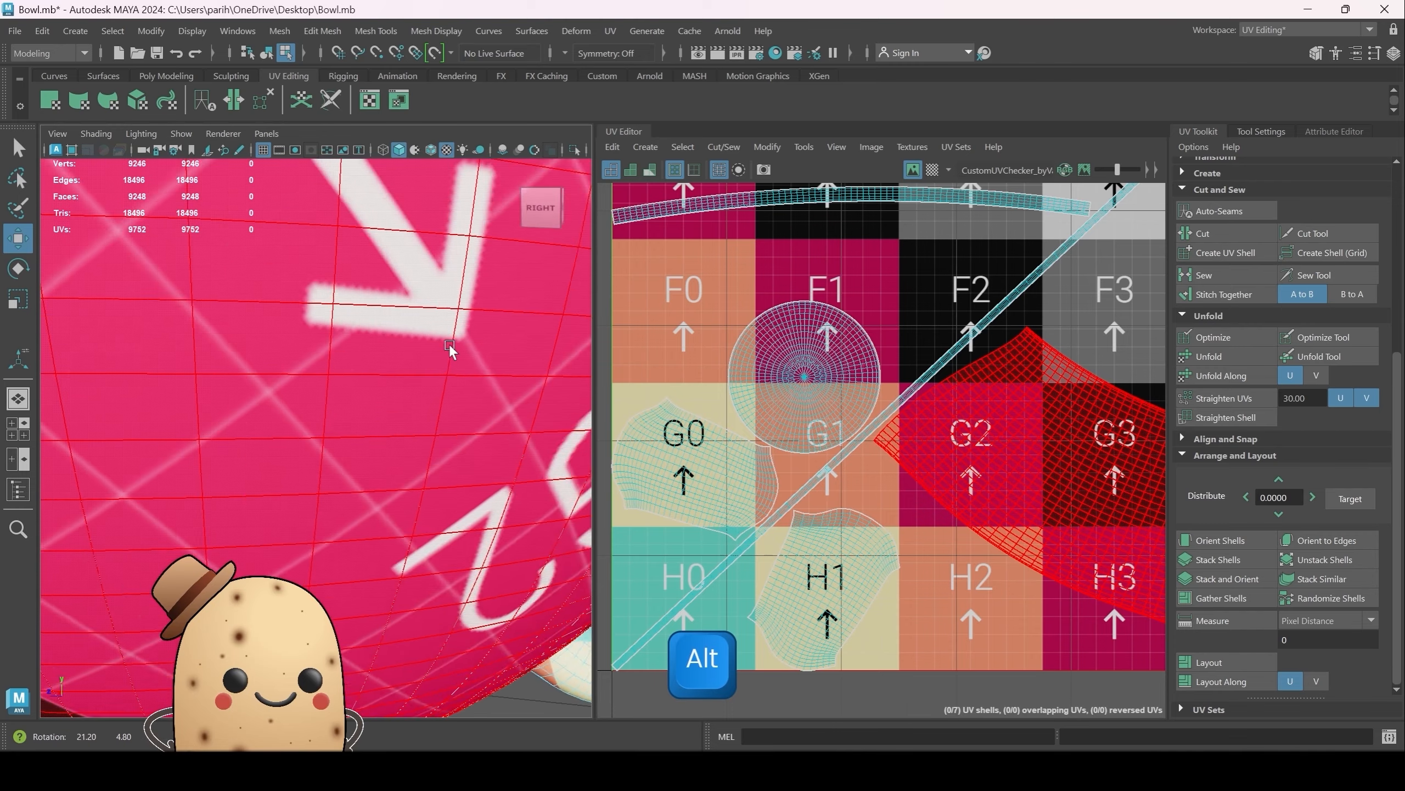
pyautogui.scroll(6, 412, 332)
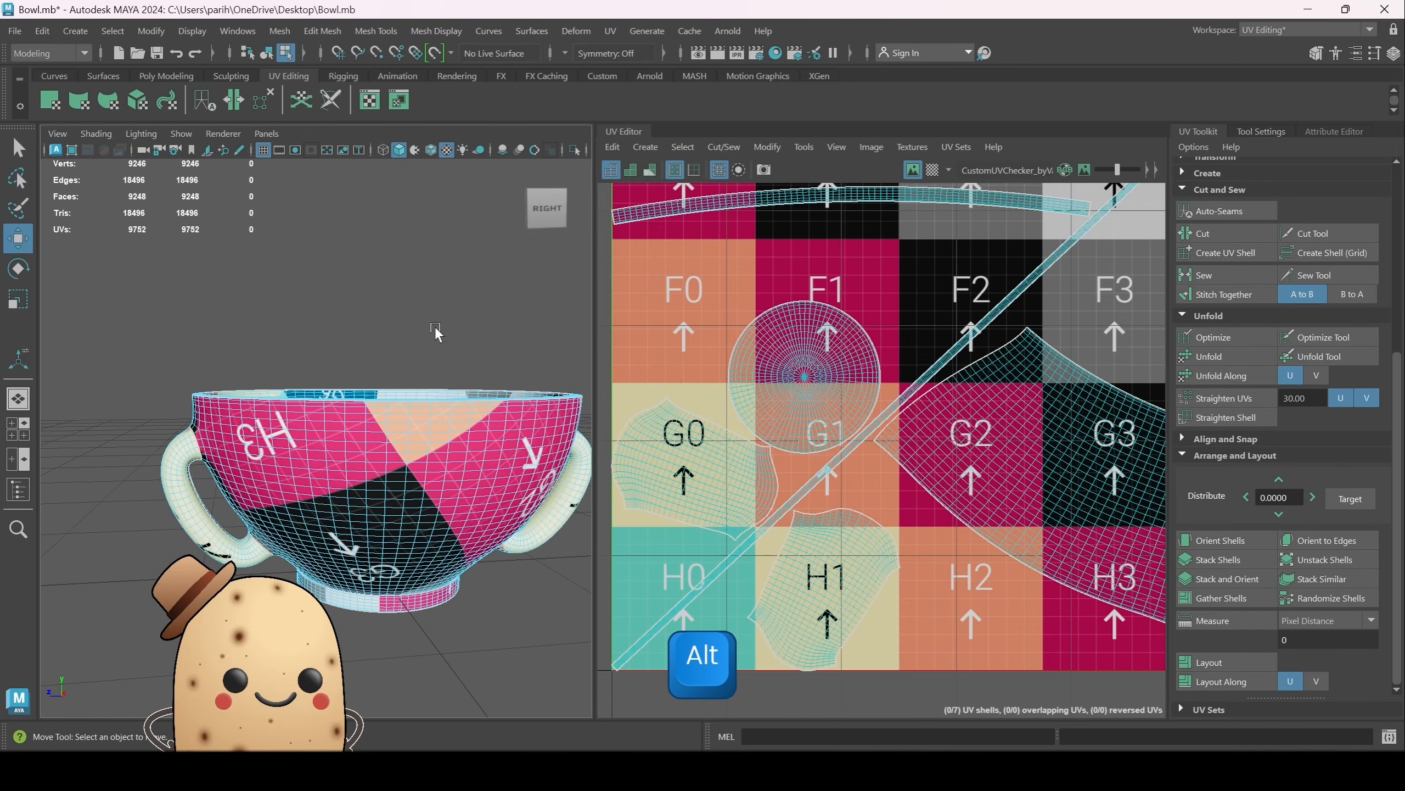
pyautogui.moveTo(442, 332)
pyautogui.keyDown('alt'); pyautogui.mouseDown()
pyautogui.moveTo(424, 335)
pyautogui.moveTo(443, 332)
pyautogui.mouseUp(); pyautogui.keyUp('alt')
pyautogui.scroll(-4, 425, 335)
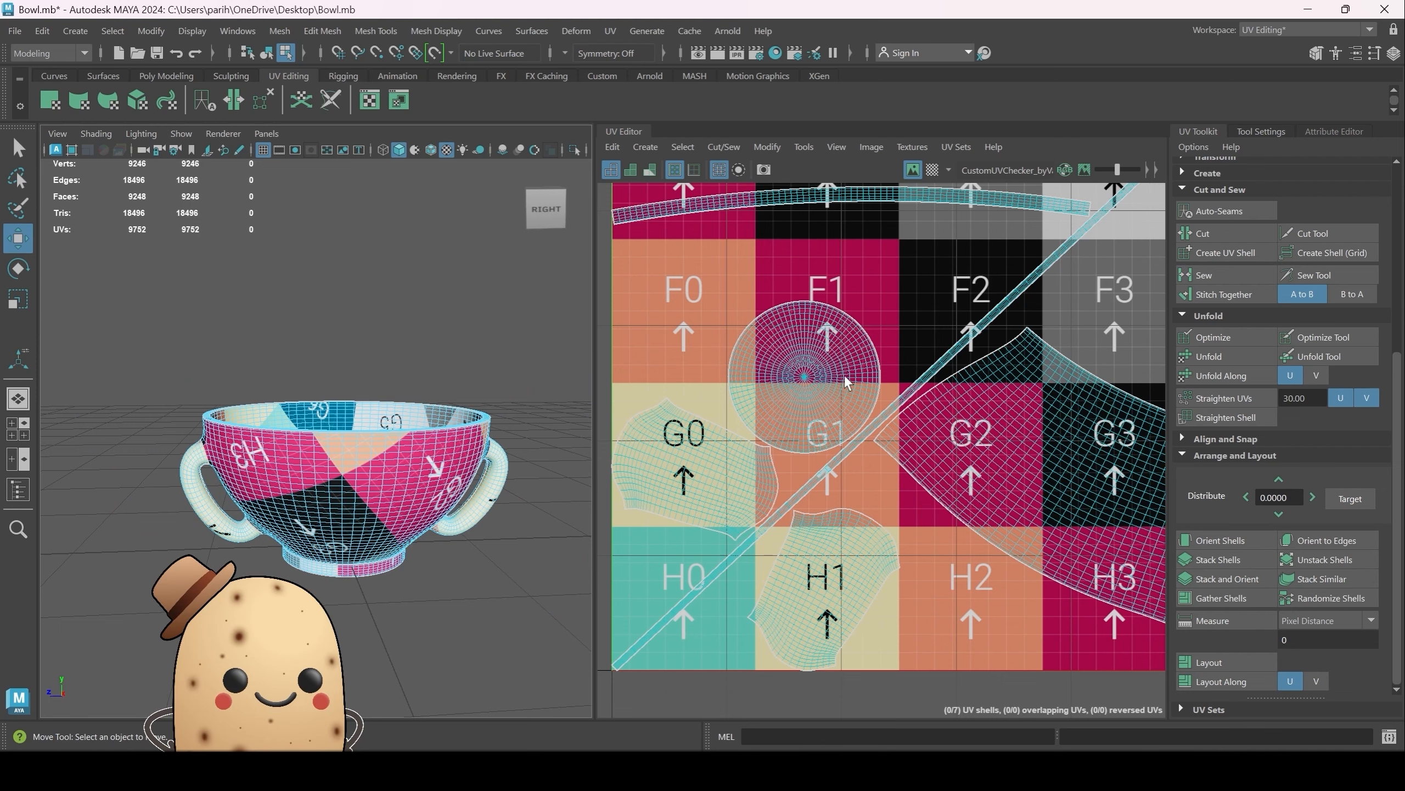
# Step: Review the packed shell arrangement across the whole UV tile and compare it with the textured bowl
pyautogui.scroll(-4, 845, 375)
pyautogui.keyDown('alt'); pyautogui.moveTo(713, 318); pyautogui.dragTo(667, 487, button='middle'); pyautogui.keyUp('alt')
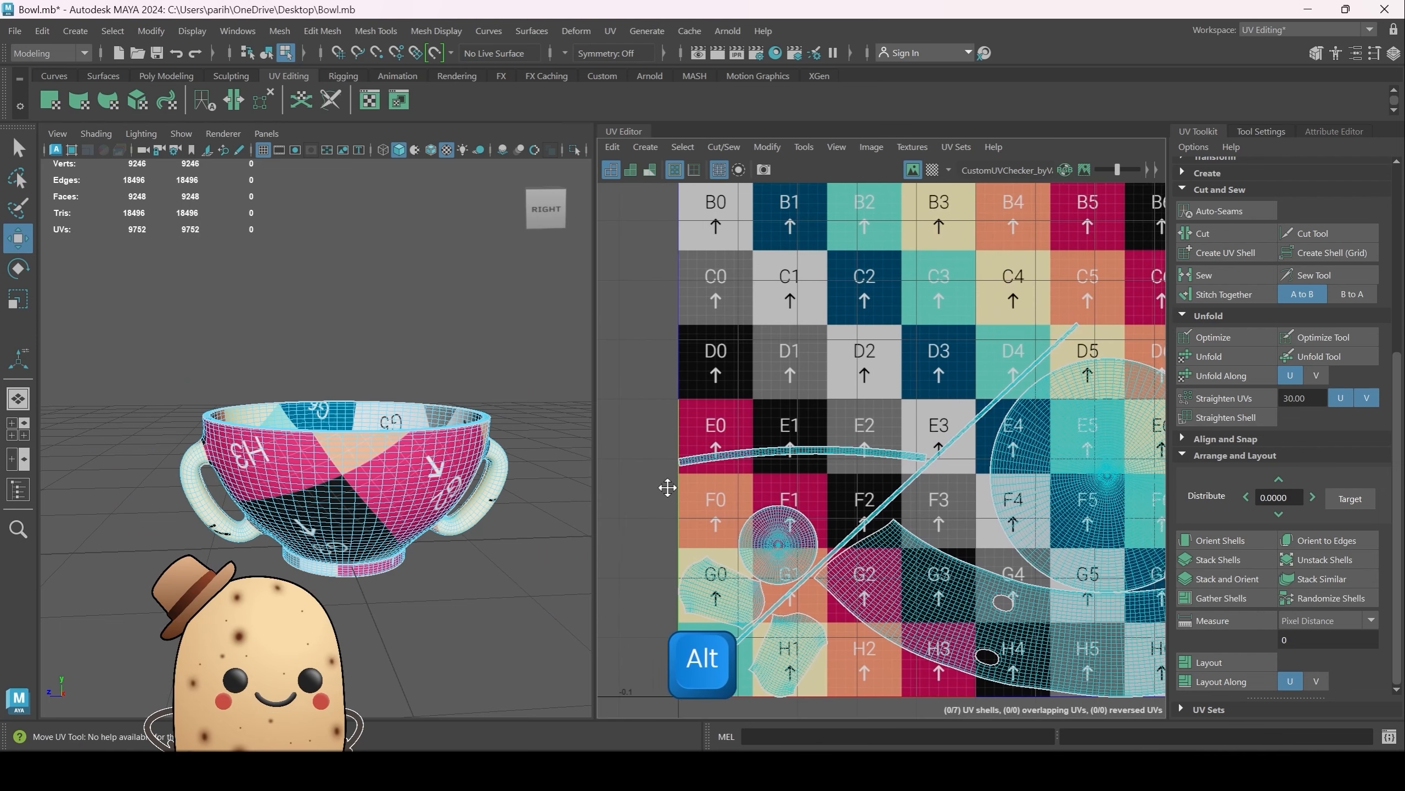
pyautogui.scroll(-4, 777, 417)
pyautogui.keyDown('alt'); pyautogui.moveTo(838, 353); pyautogui.dragTo(812, 405, button='middle'); pyautogui.keyUp('alt')
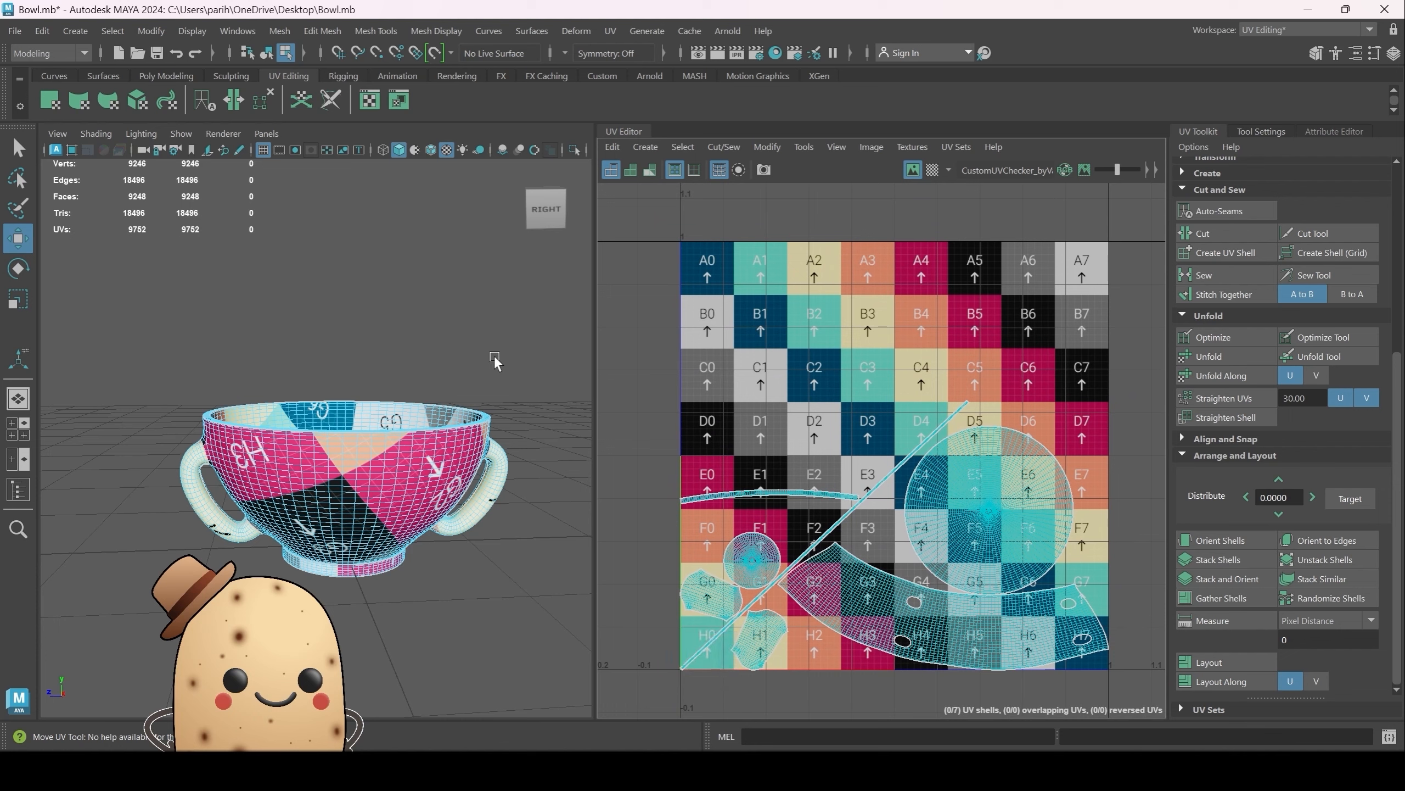
pyautogui.scroll(6, 405, 372)
pyautogui.scroll(-4, 411, 368)
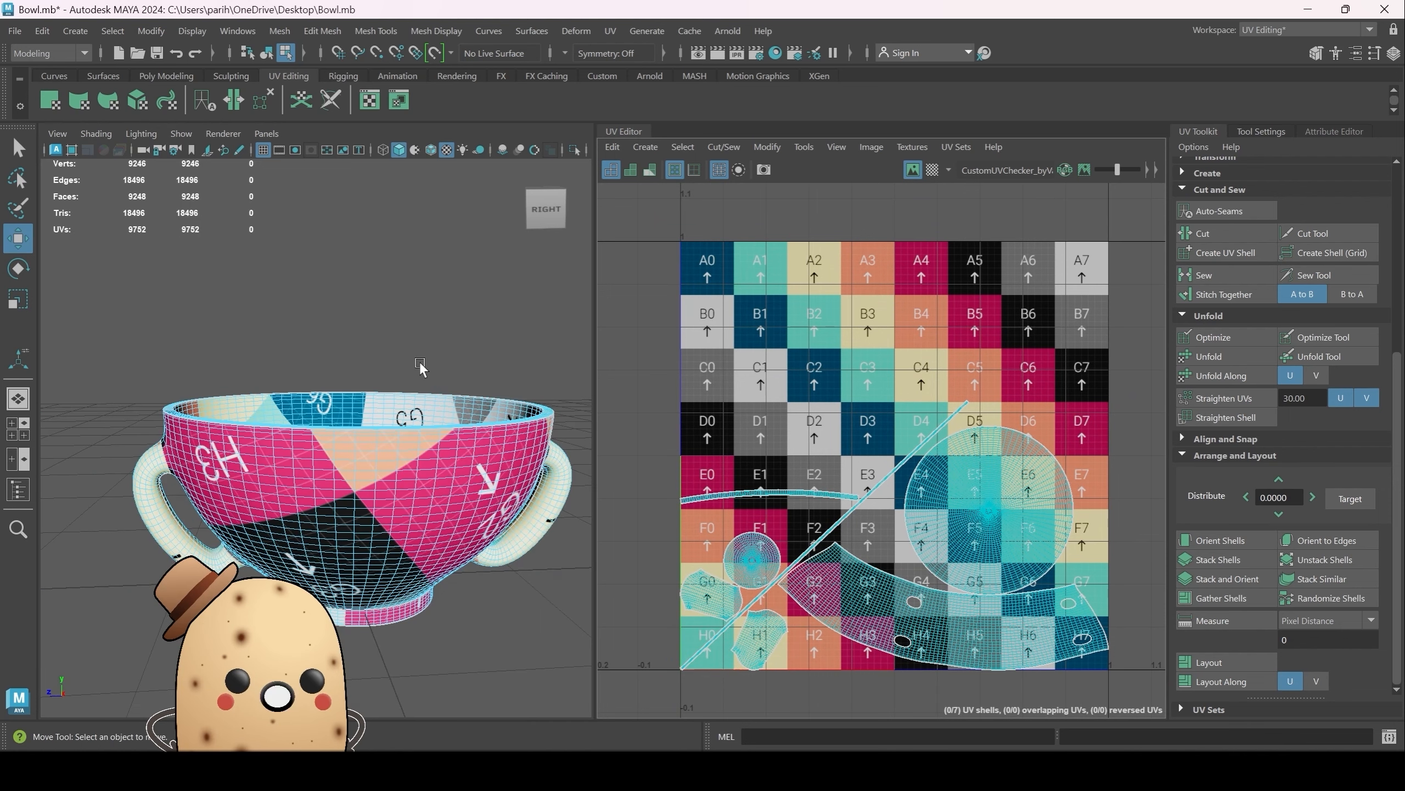